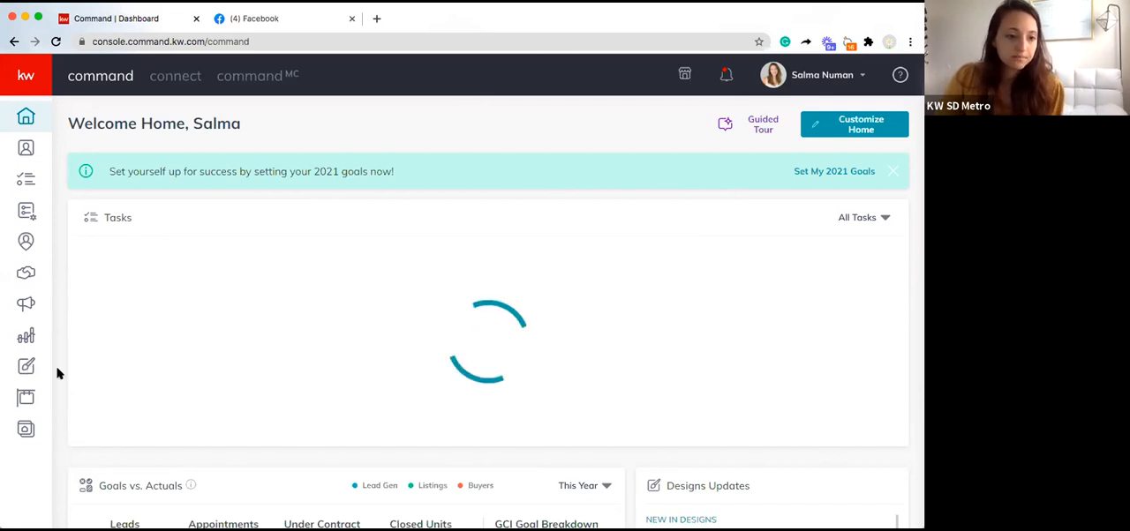
Step: Open the design templates area and start creating a new Print design
click(24, 368)
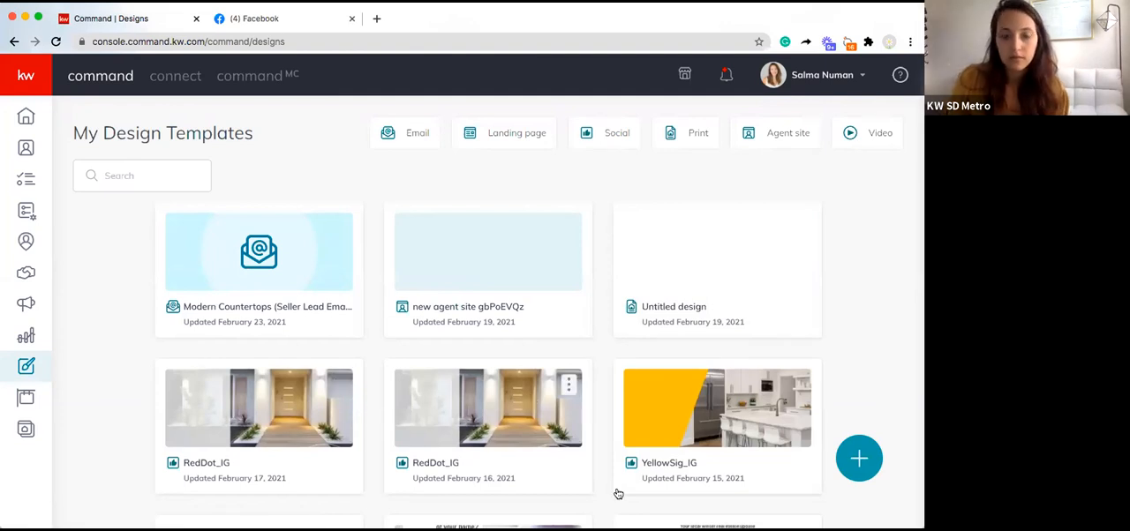
click(853, 457)
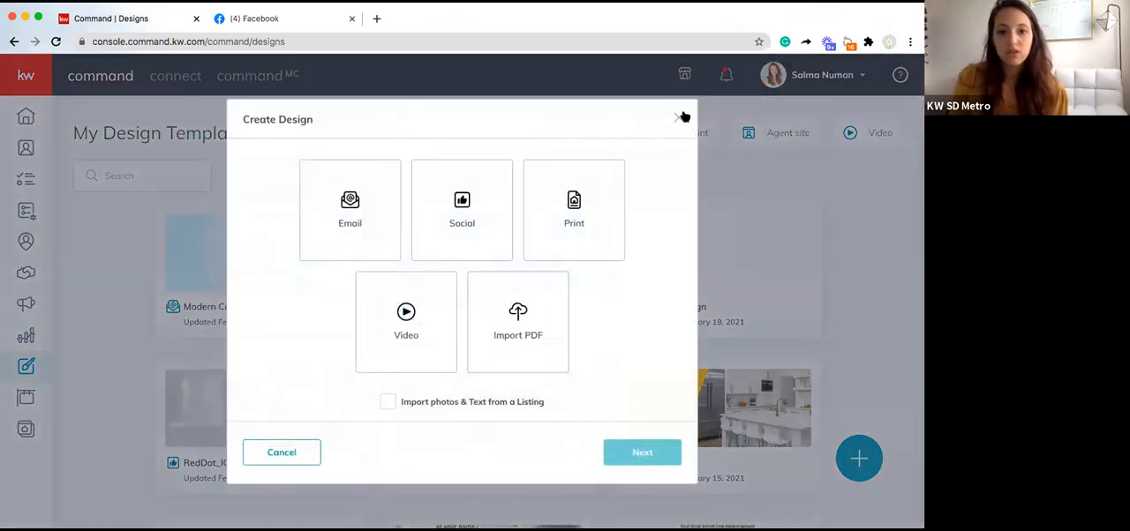
click(679, 117)
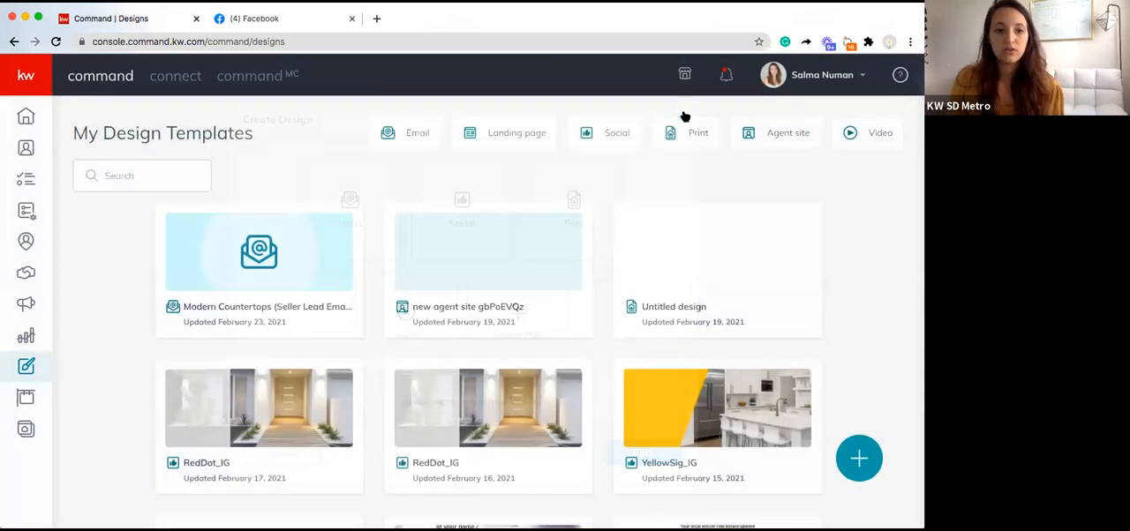
click(859, 463)
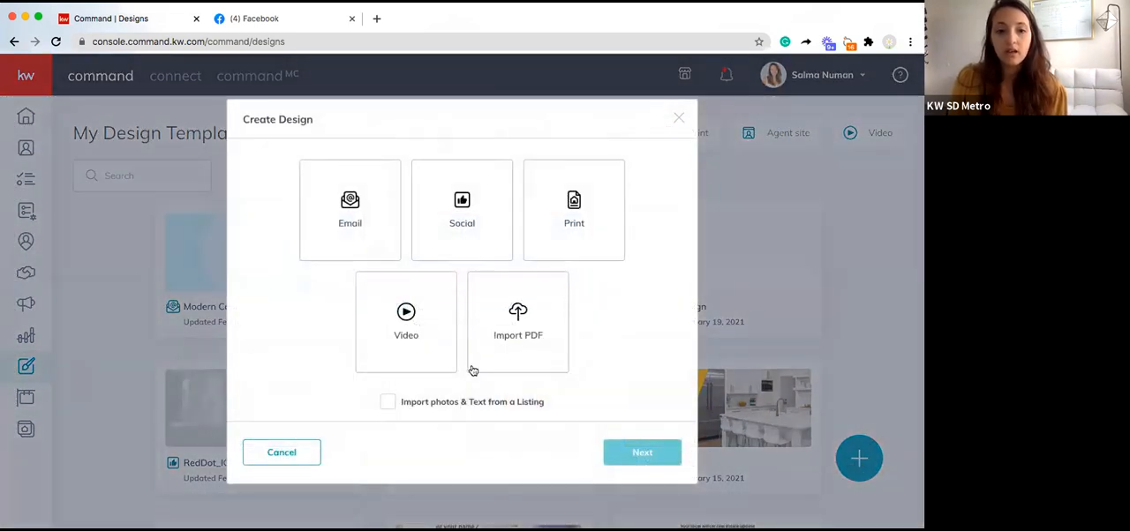
click(576, 209)
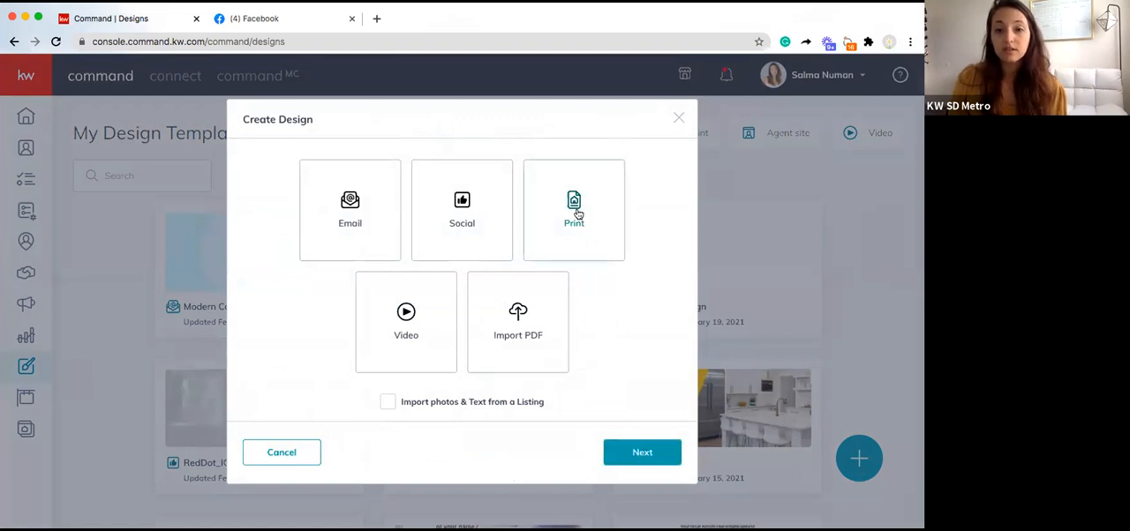
click(643, 453)
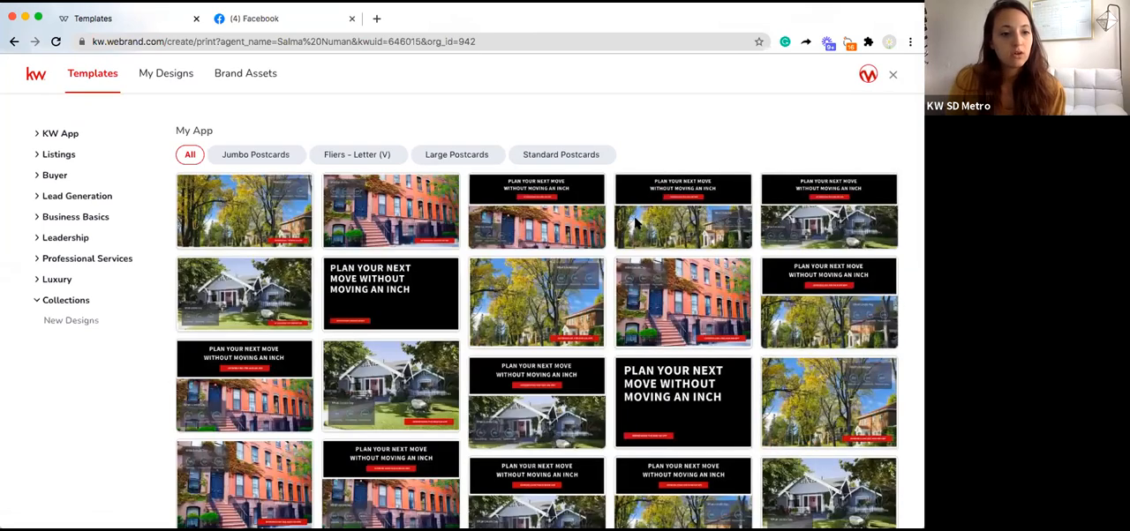
Step: Find the Personally-Branded Zine under the Lead Generation templates and open its New Beginnings booklet for editing
click(58, 176)
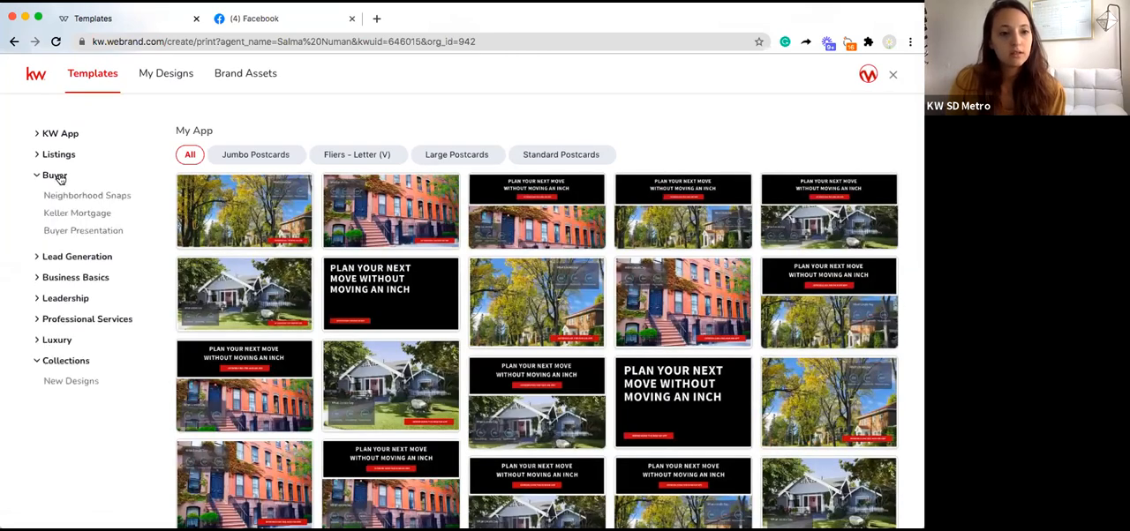
click(78, 257)
click(75, 177)
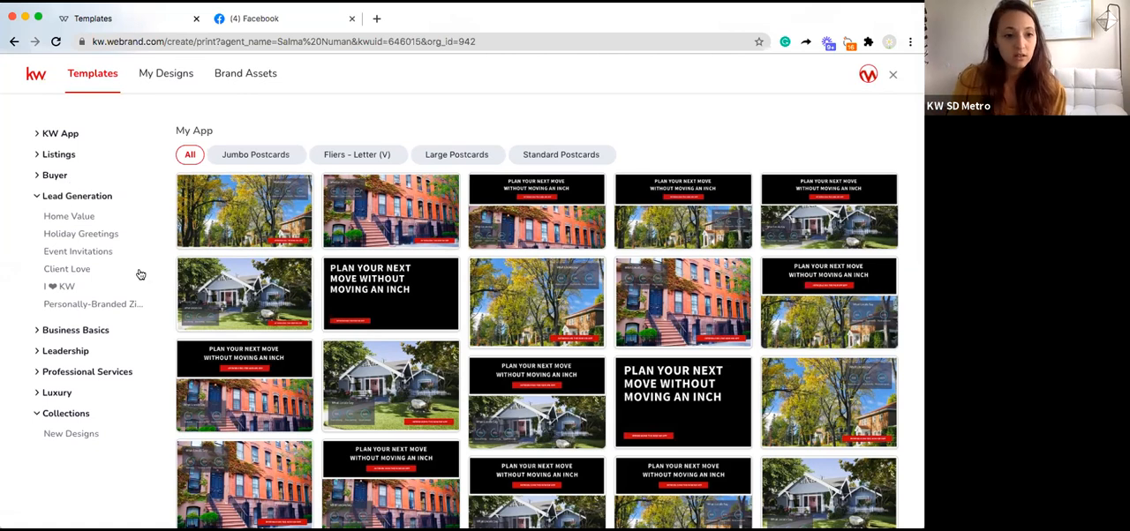
click(95, 305)
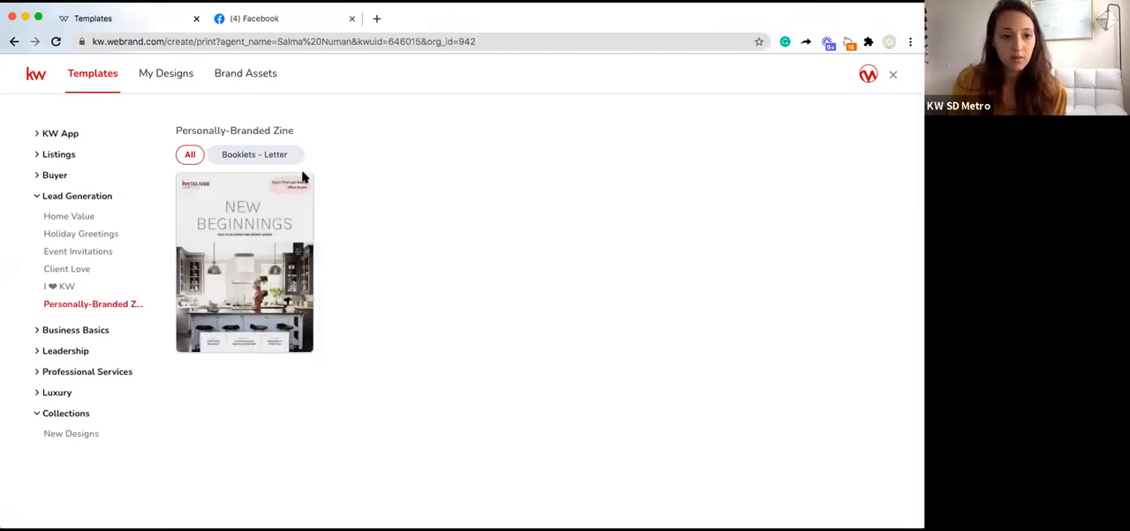
click(300, 182)
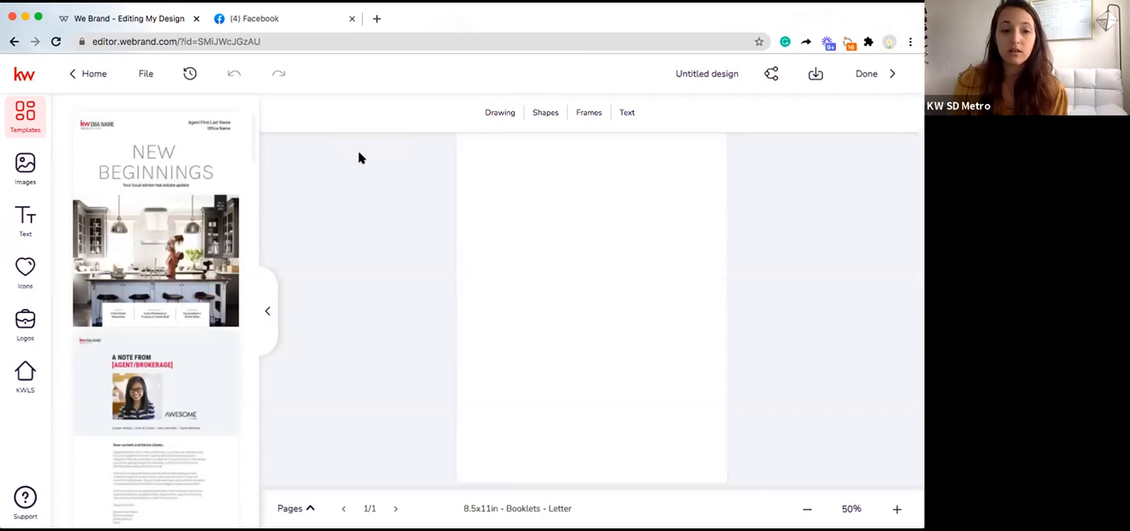
Step: Apply the New Beginnings cover template to the blank first page of the booklet
mouse_move(135, 153)
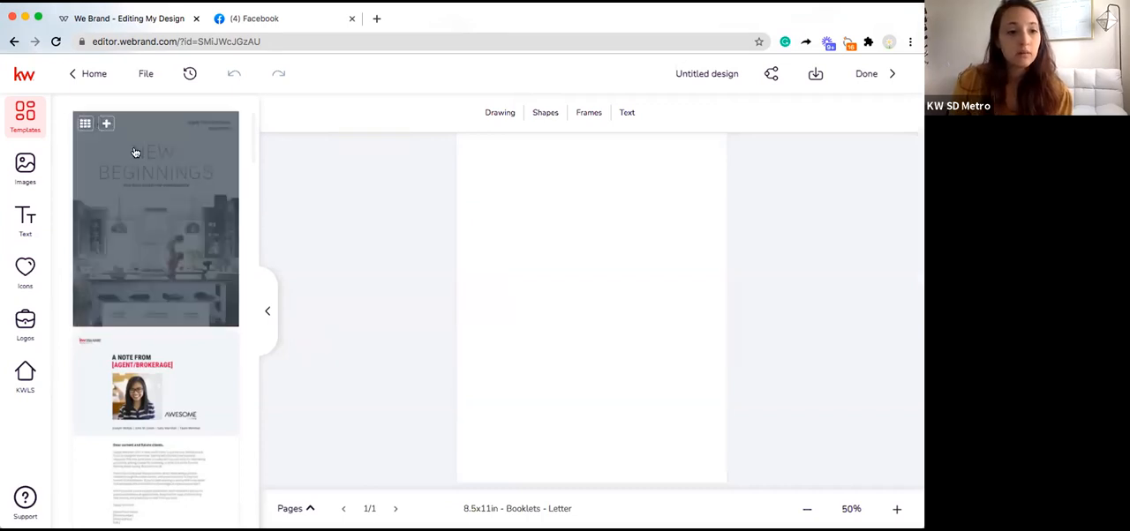
click(105, 125)
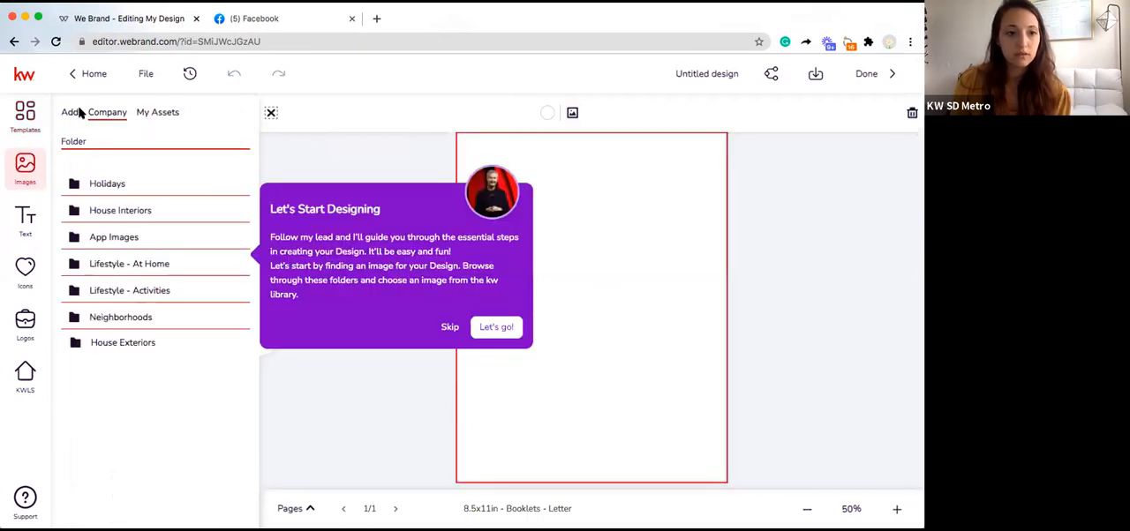
click(70, 115)
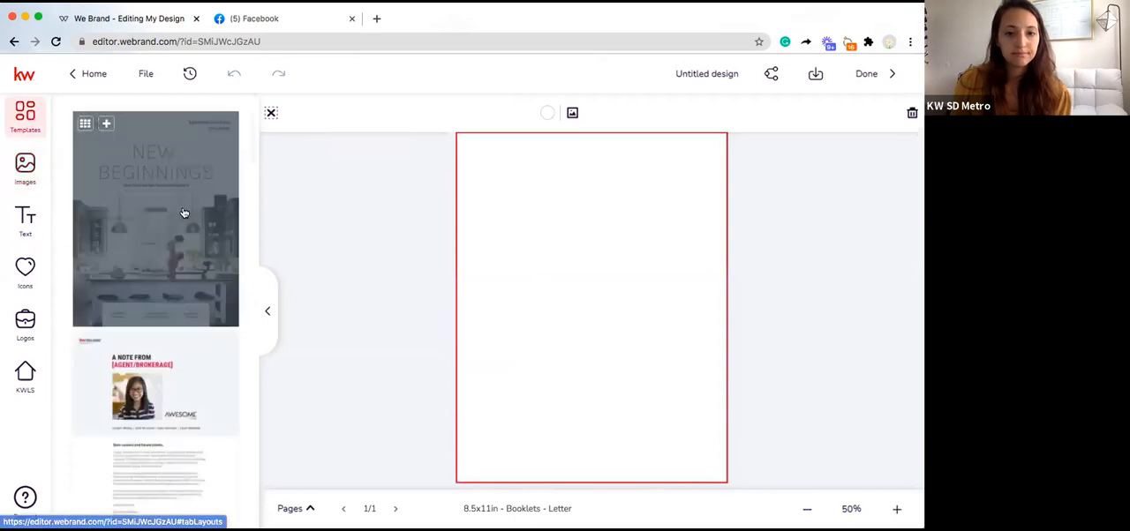
click(184, 212)
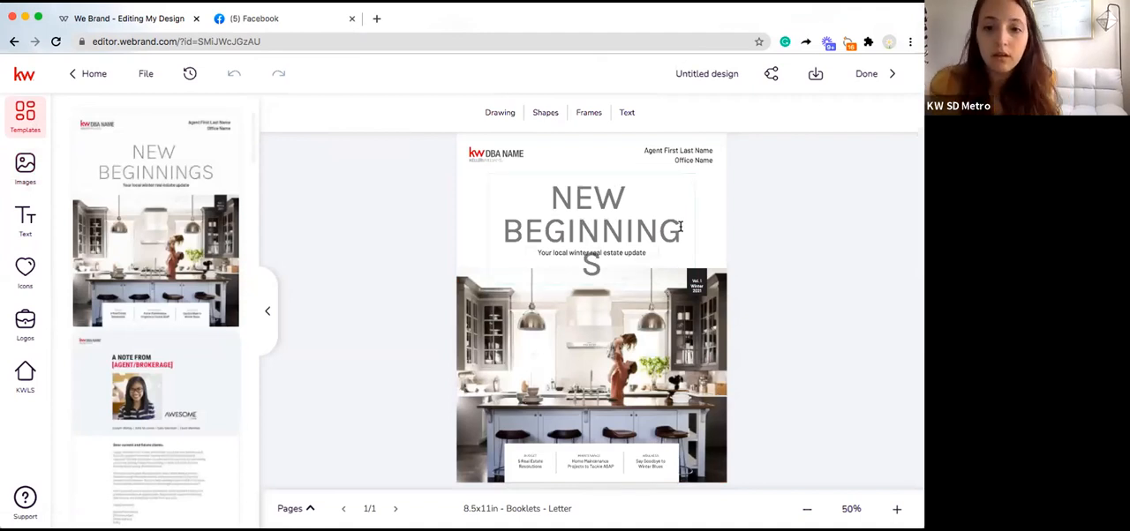
Step: Move the NEW BEGINNINGS title up and widen its text box so it fits on two lines, centred above the subtitle
double_click(697, 257)
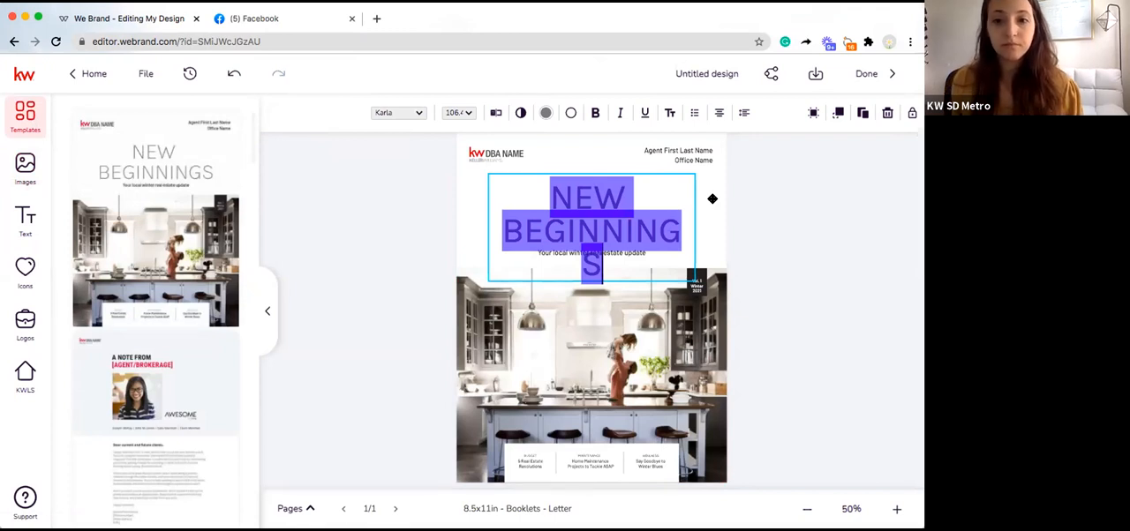
click(696, 212)
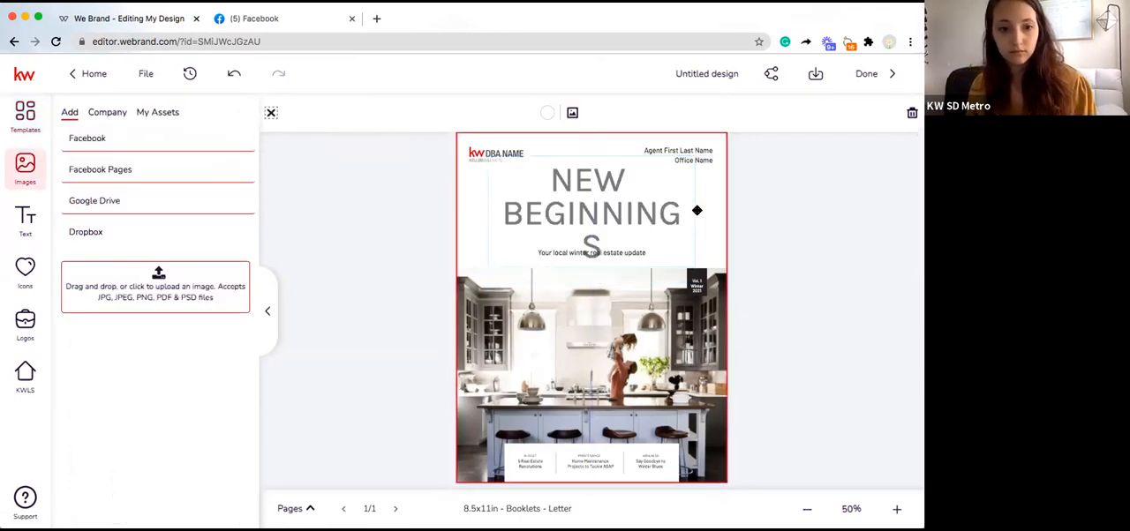
click(595, 247)
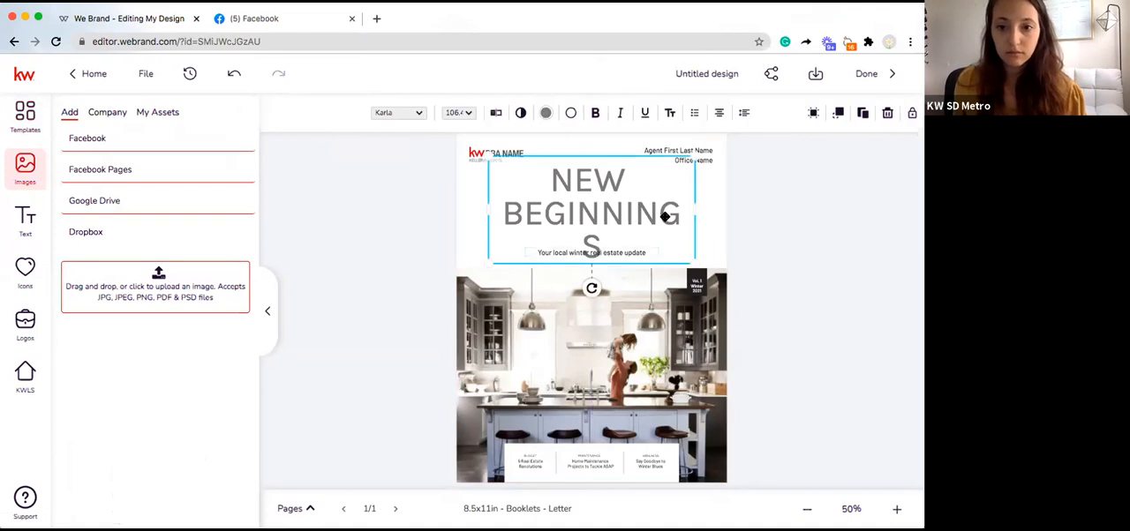
drag(693, 210, 704, 205)
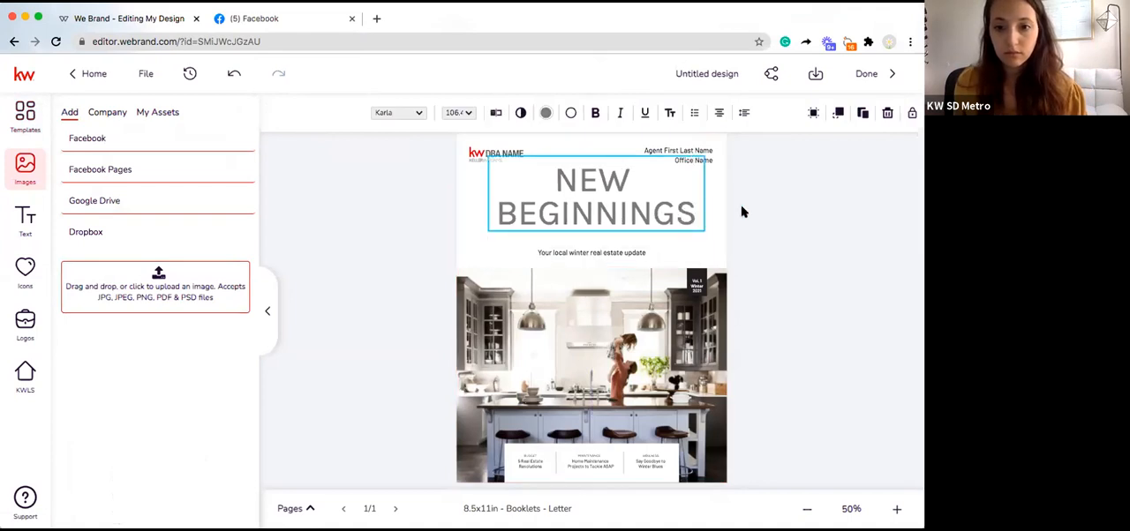
click(622, 211)
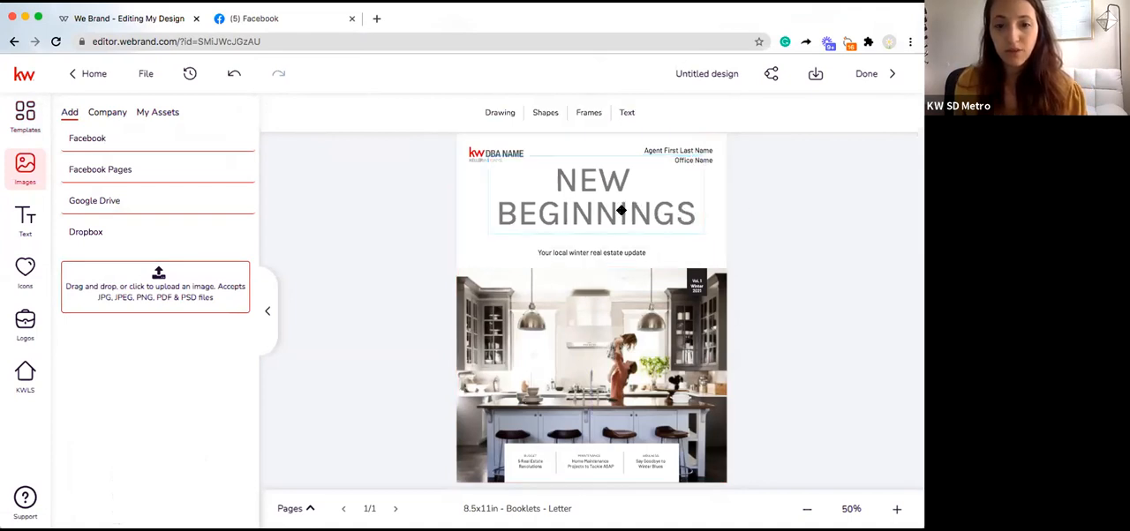
click(594, 212)
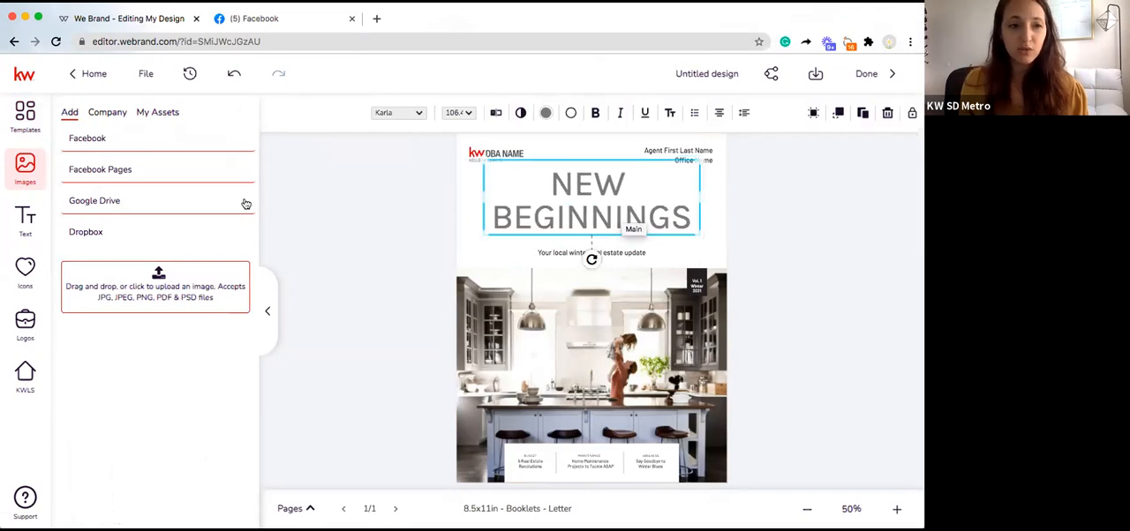
Step: Add the "A Note From [Agent/Brokerage]" template as a new page after the cover
click(24, 128)
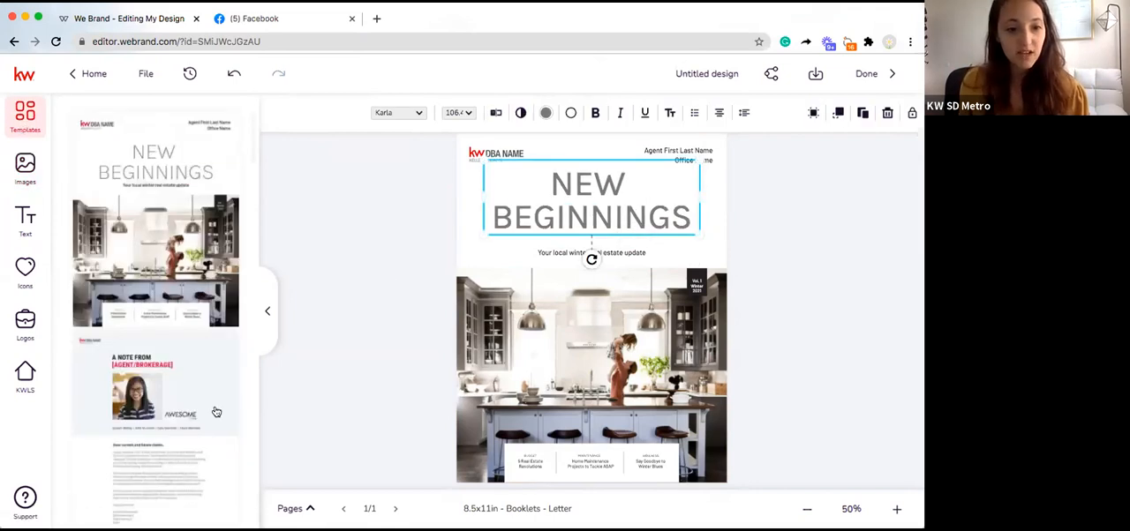
mouse_move(114, 355)
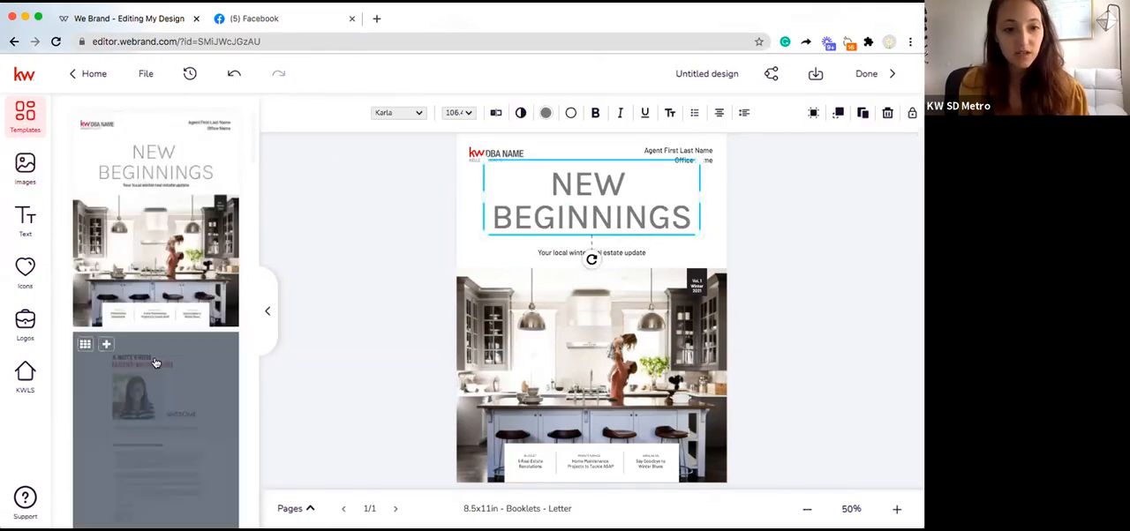
click(105, 345)
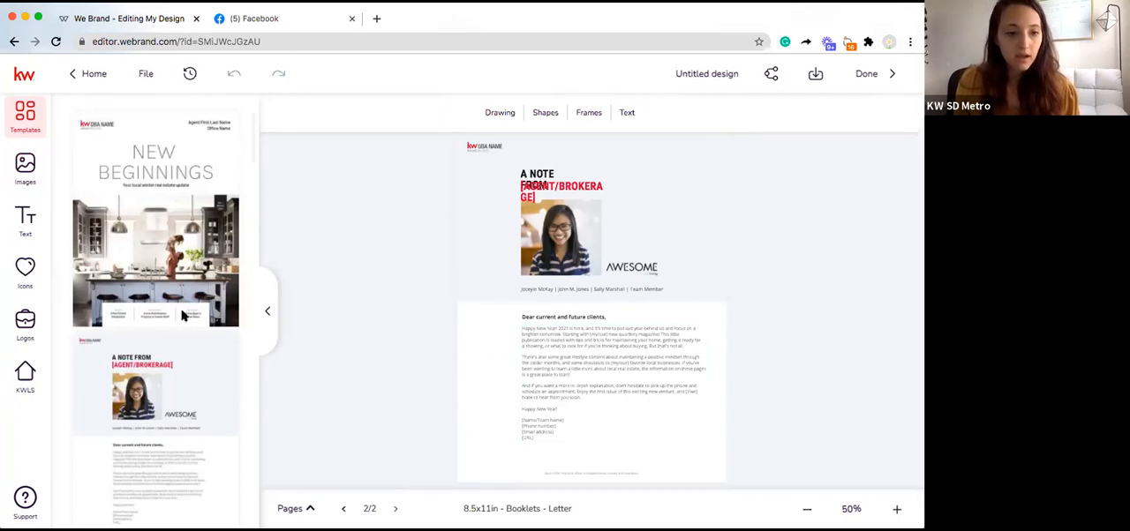
Step: Browse the remaining booklet page templates and add the Featured Listing template as a new third page
scroll(174, 364, down, 1)
scroll(174, 362, down, 5)
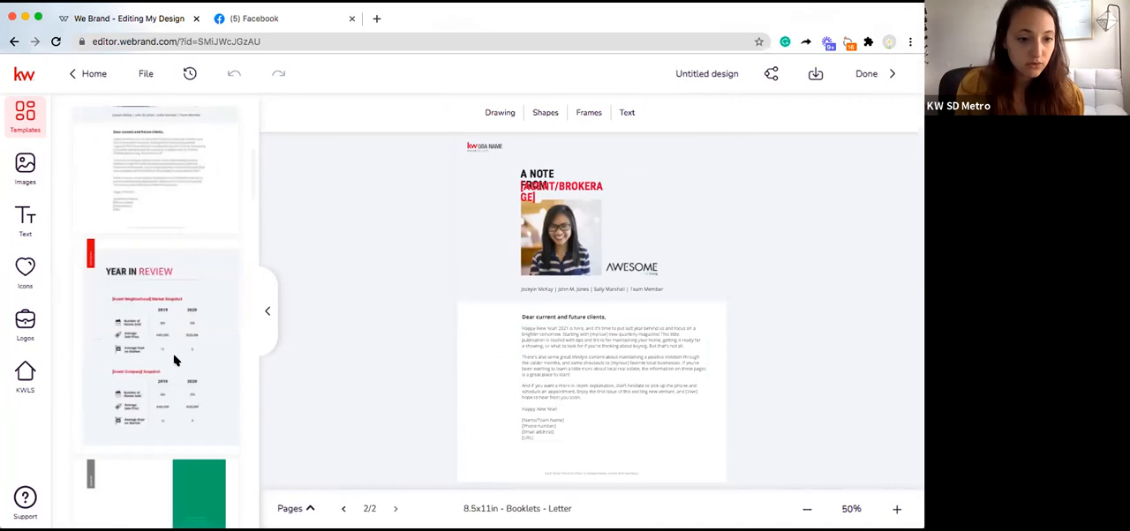
scroll(174, 360, down, 4)
scroll(171, 361, down, 1)
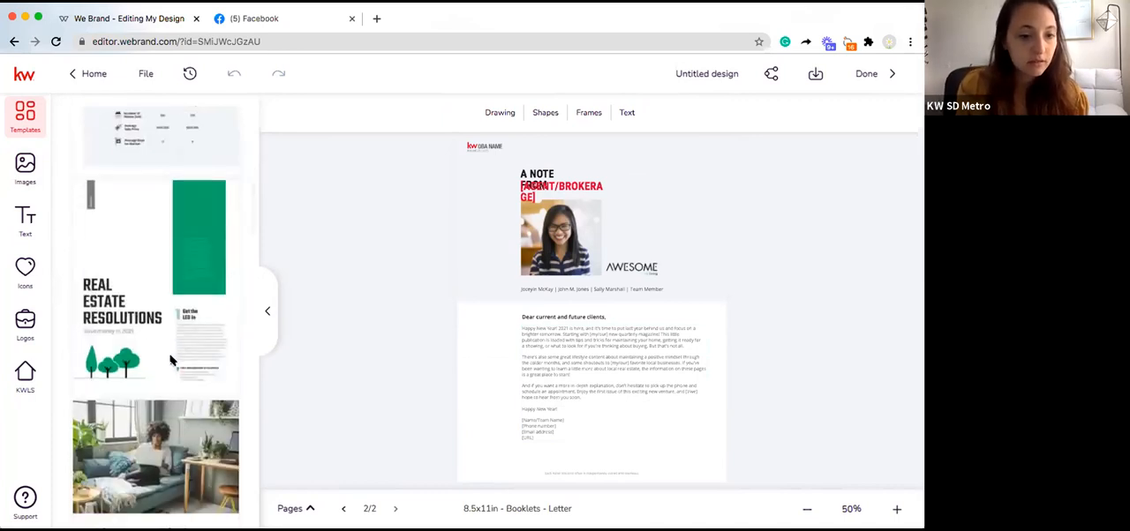
scroll(171, 359, down, 2)
scroll(172, 357, down, 2)
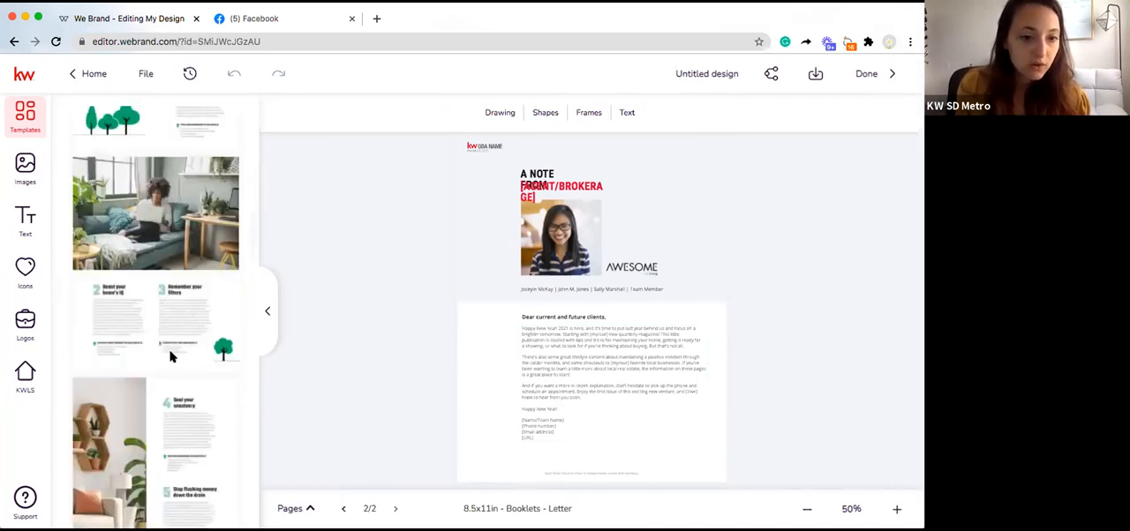
scroll(172, 356, down, 4)
scroll(171, 357, up, 1)
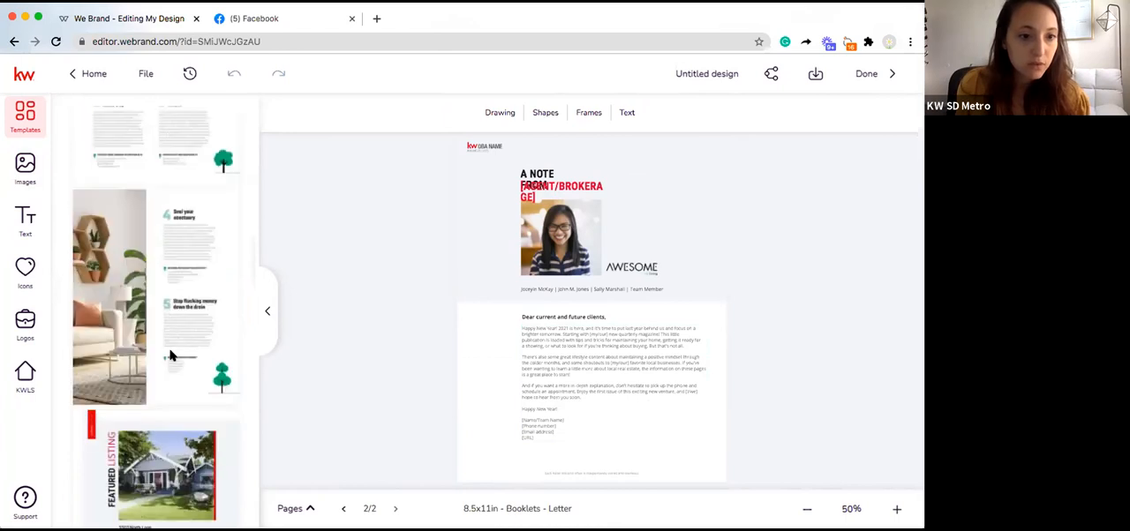
scroll(172, 357, up, 5)
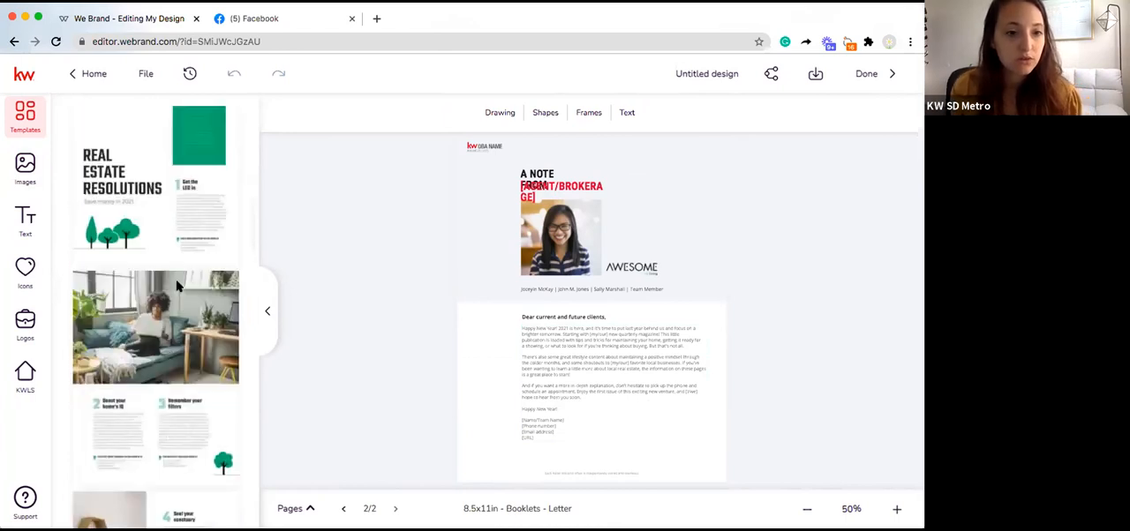
scroll(201, 360, down, 6)
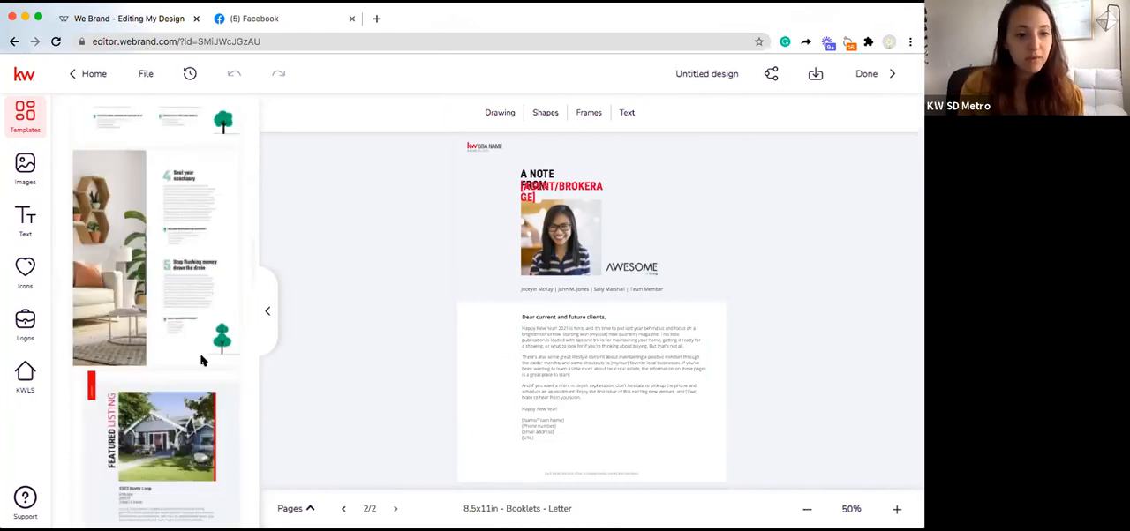
scroll(201, 360, down, 2)
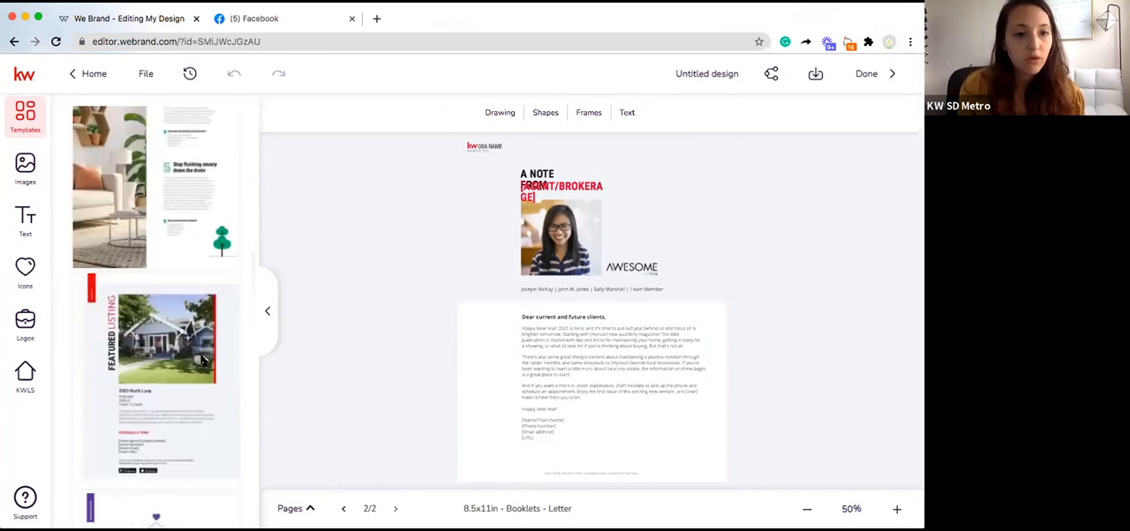
scroll(201, 360, down, 1)
scroll(202, 360, down, 2)
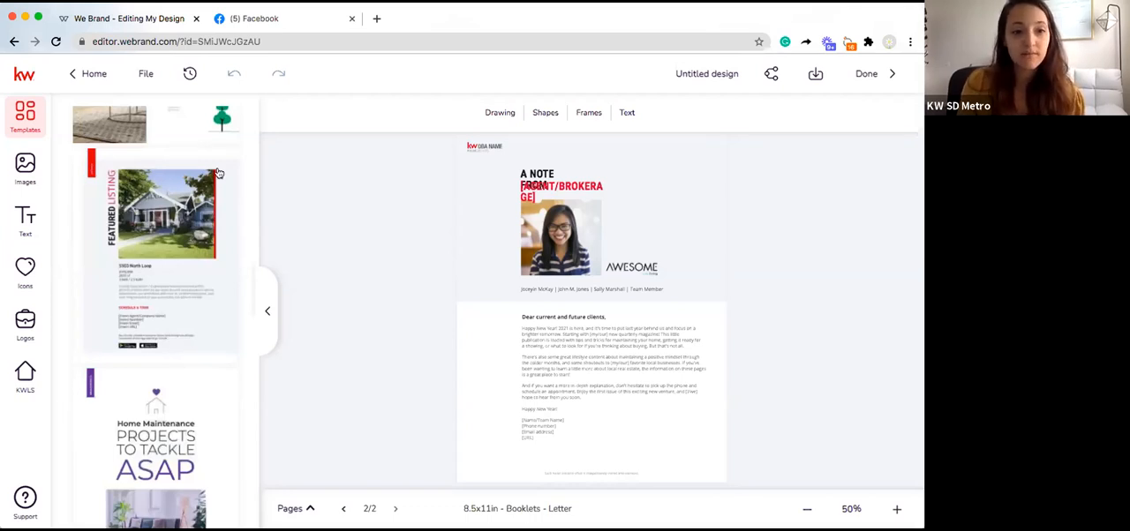
click(110, 166)
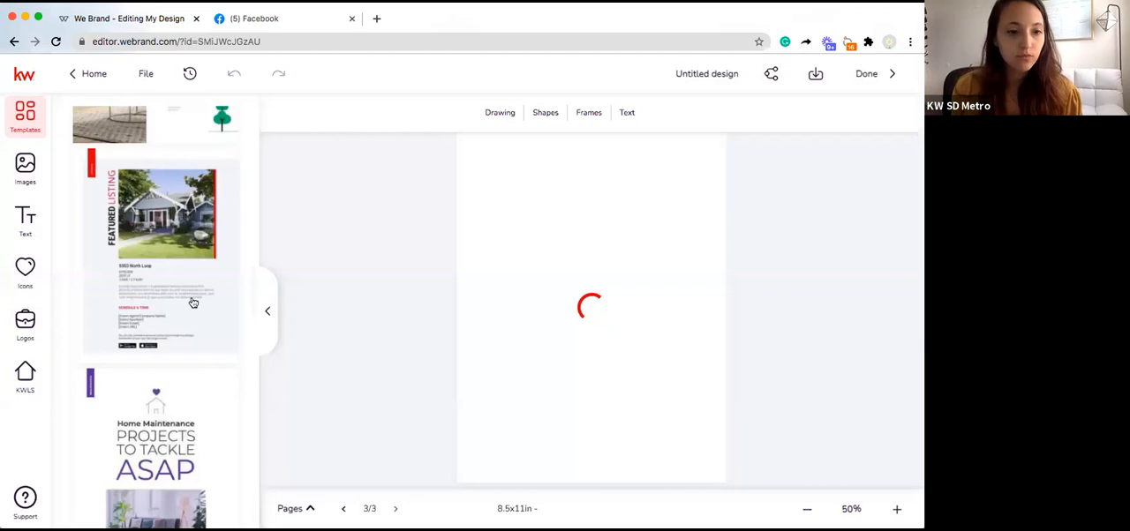
Step: Add the "Home Maintenance Projects to Tackle ASAP" template as a new fourth page
scroll(193, 303, down, 3)
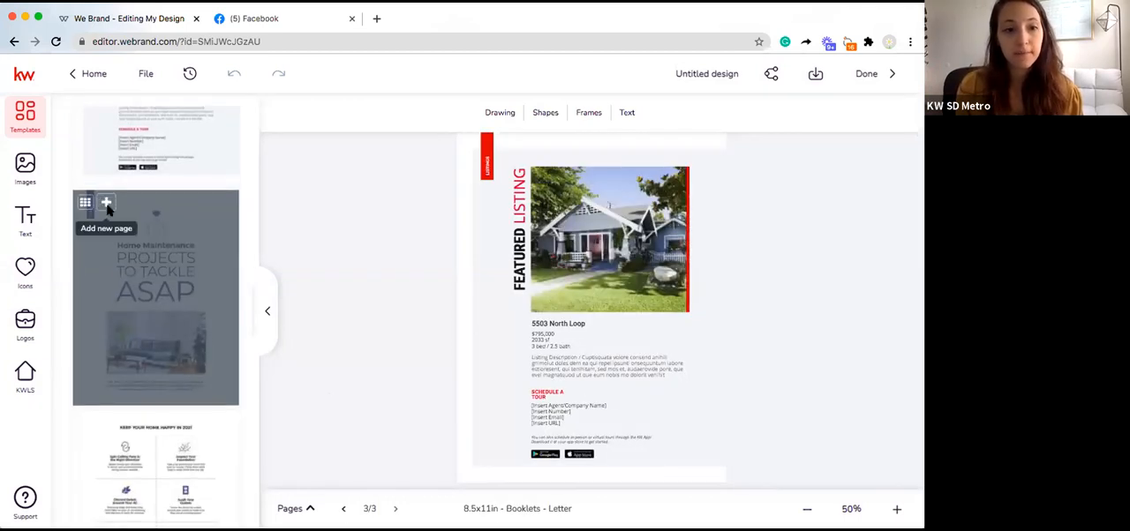
click(158, 312)
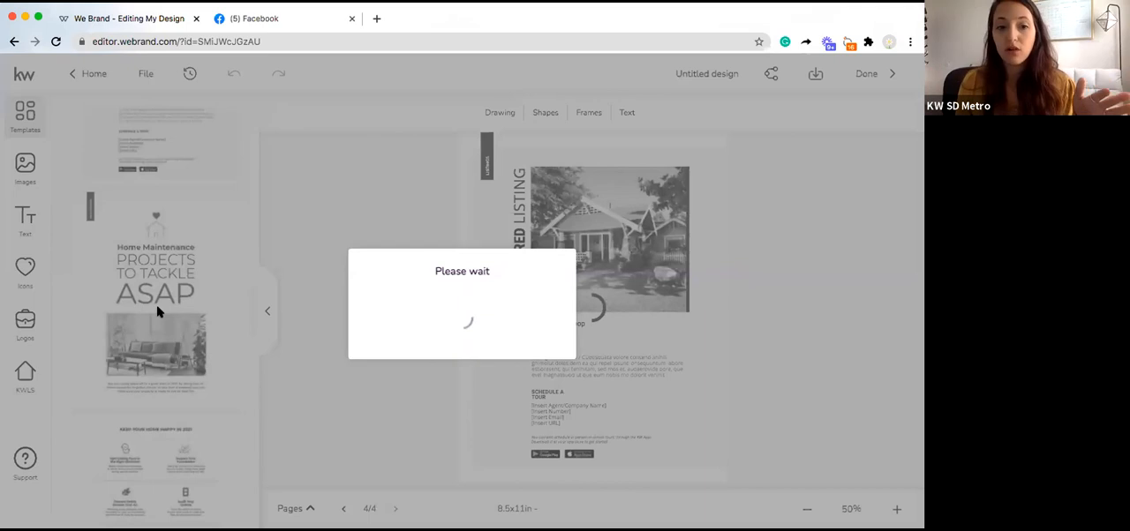
scroll(165, 317, down, 2)
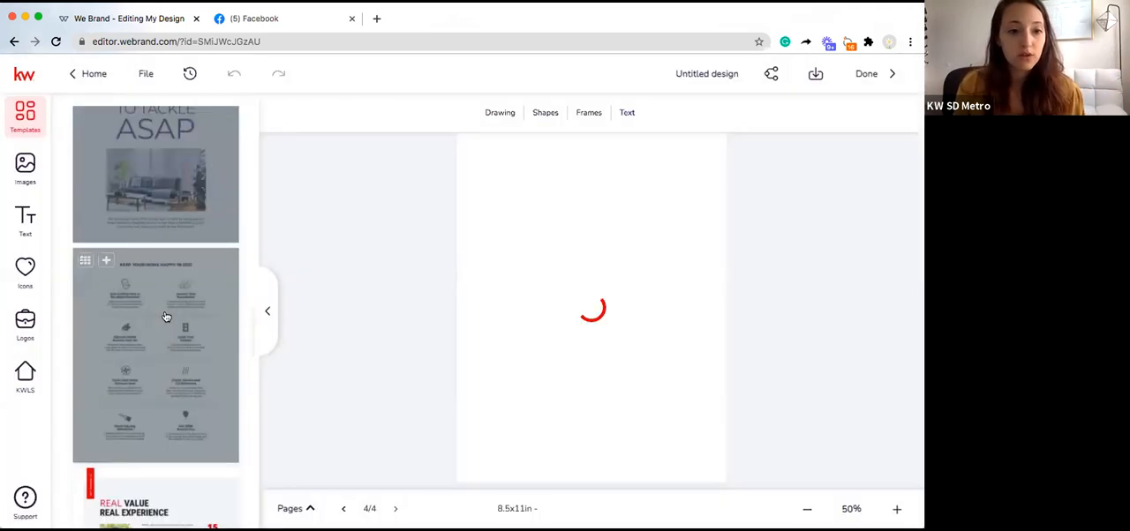
Step: Add the "Keep Your Home Happy in 2021" checklist template as a new fifth page
click(106, 258)
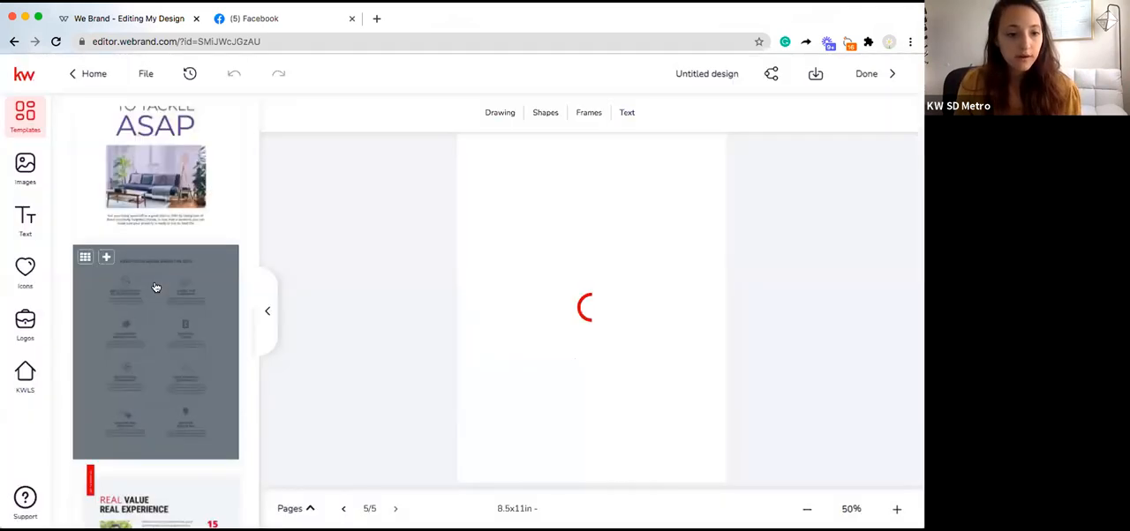
scroll(157, 287, down, 2)
scroll(155, 286, down, 1)
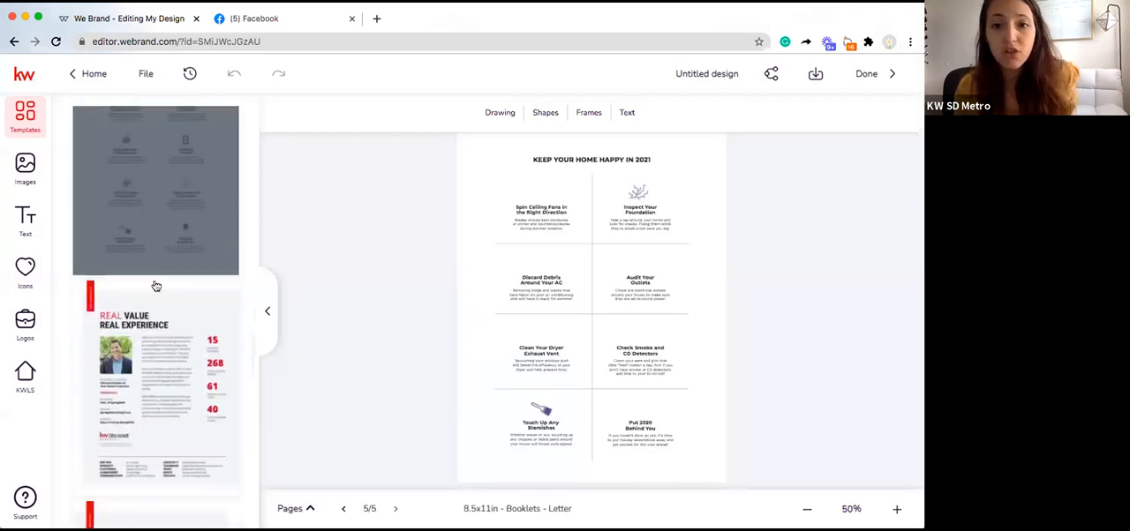
Step: Browse past the success stories and winter blues templates and add the "Hottest Winter Listings" template as a new sixth page
scroll(156, 286, down, 2)
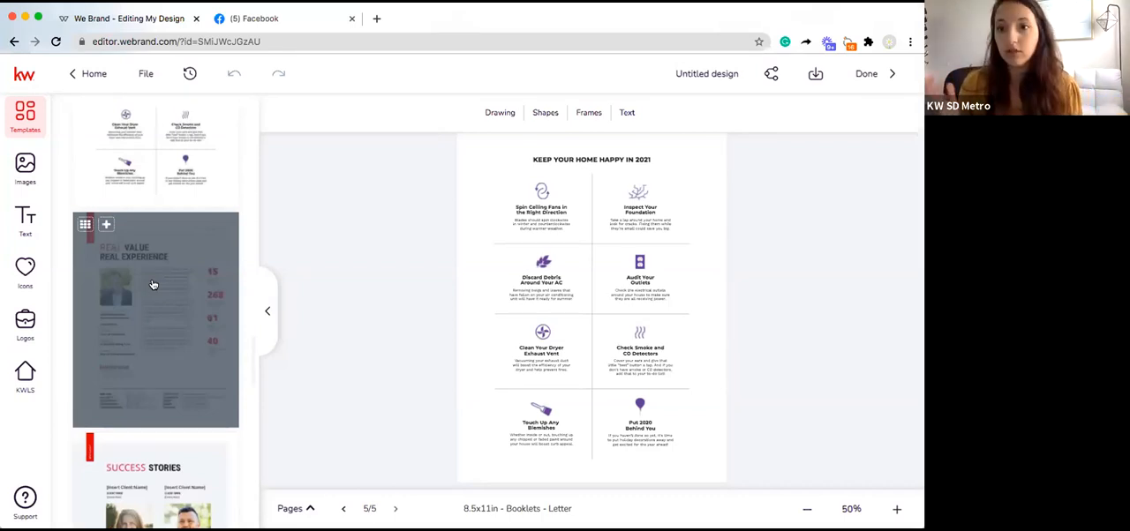
scroll(177, 346, down, 3)
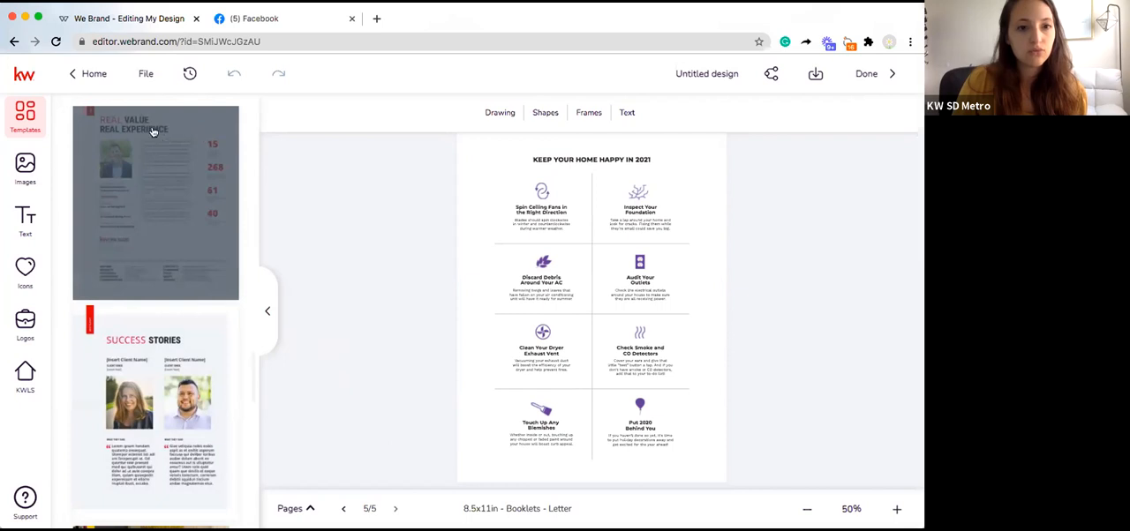
scroll(168, 189, down, 3)
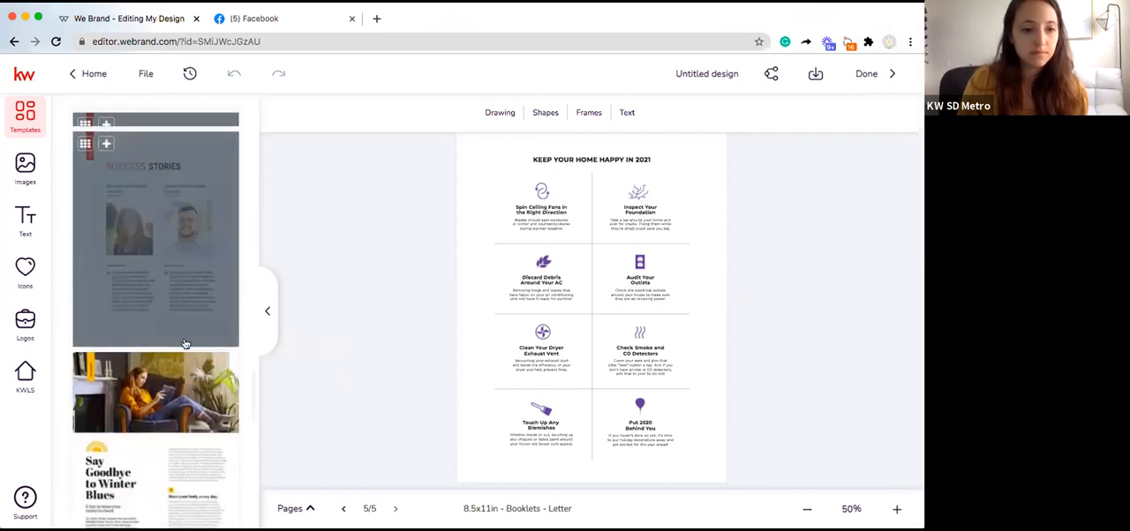
scroll(184, 346, down, 4)
scroll(158, 269, down, 2)
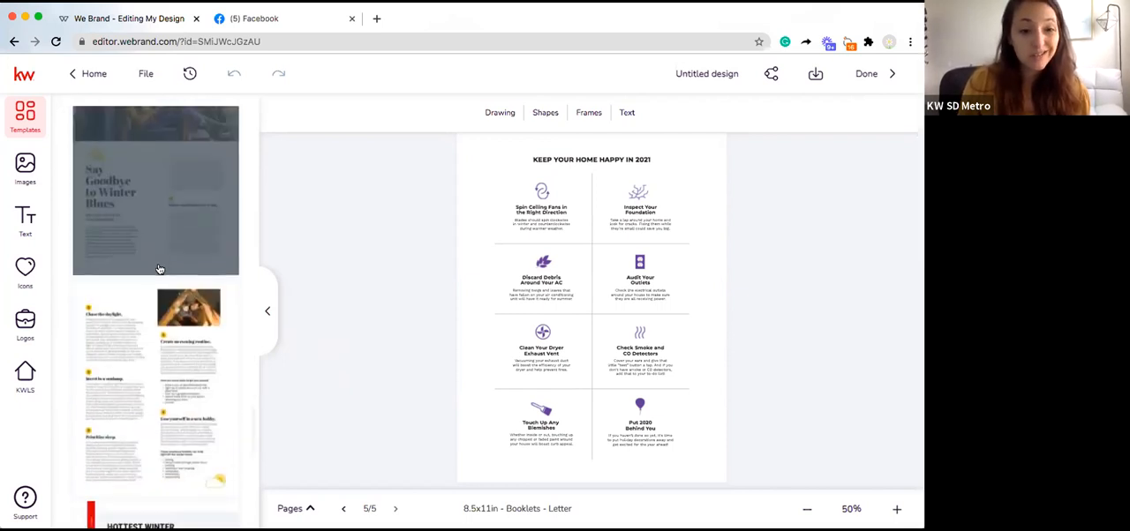
scroll(158, 269, down, 3)
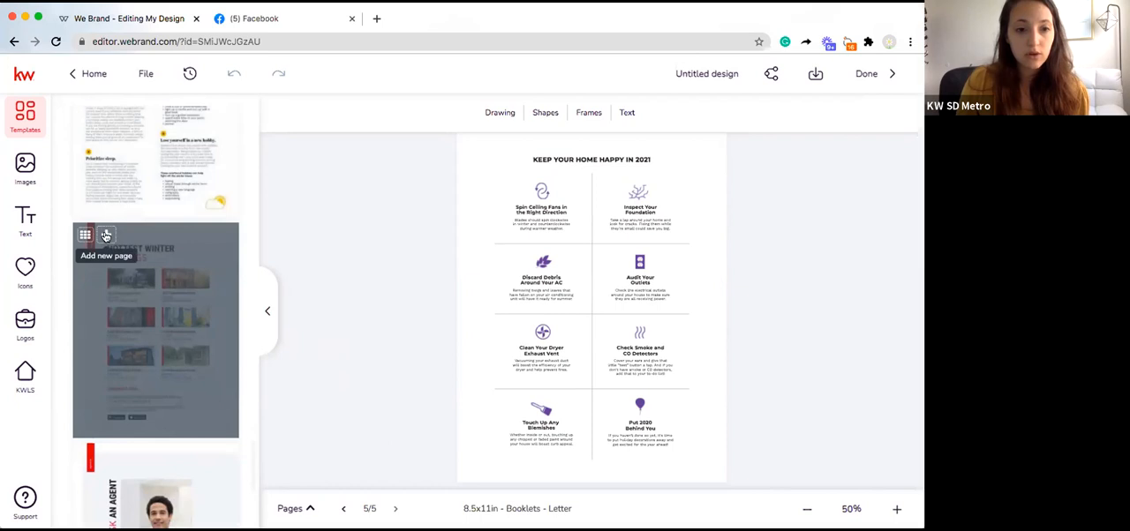
click(105, 235)
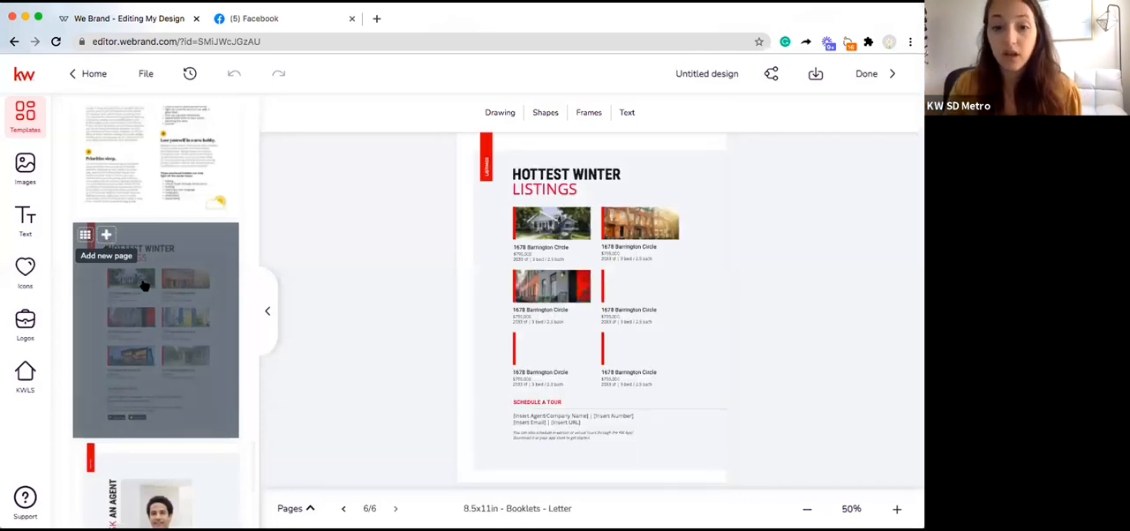
Step: Add the "Ask an Agent" template as a new seventh page
scroll(224, 419, down, 3)
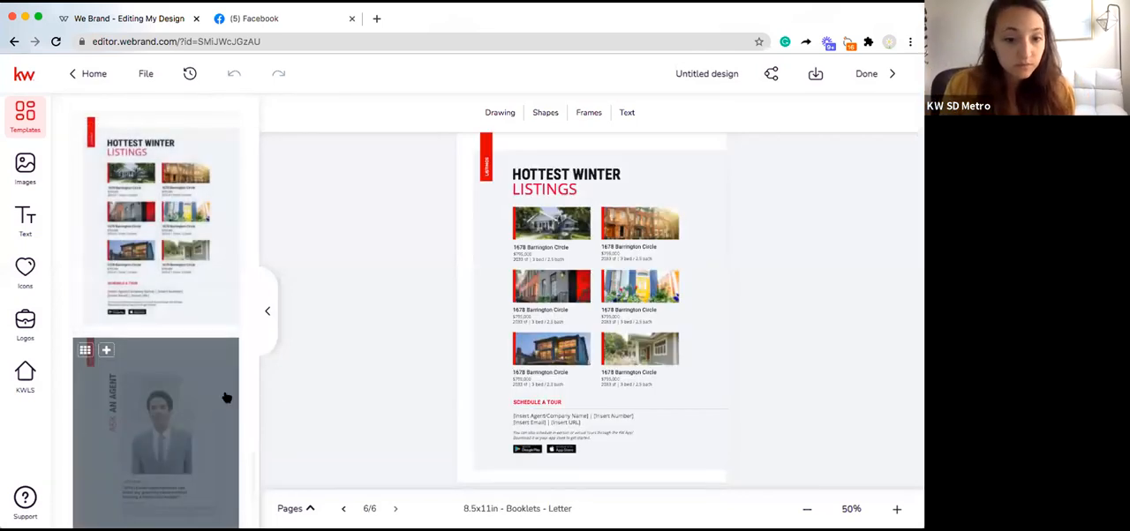
scroll(221, 395, down, 5)
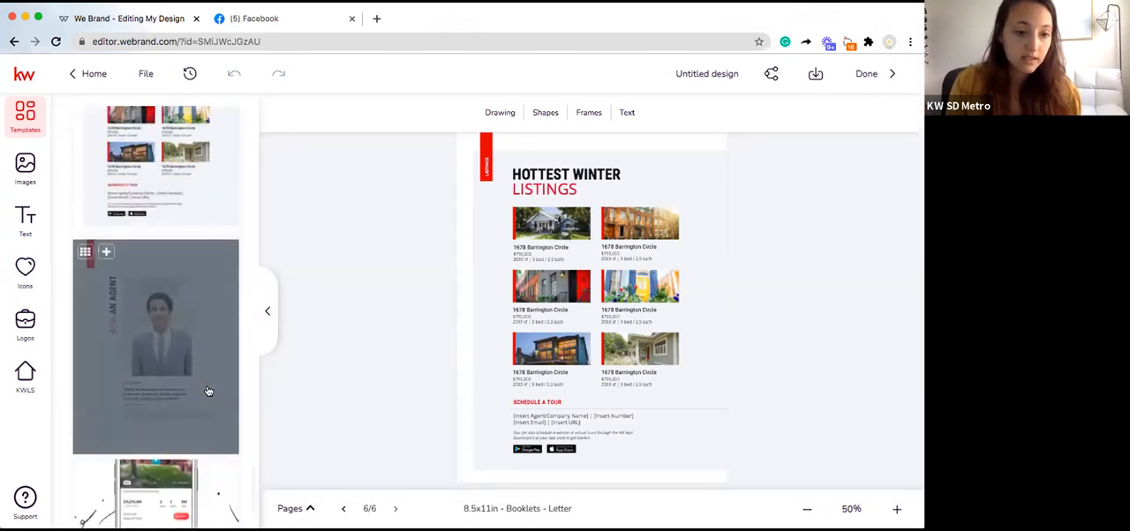
scroll(106, 117, up, 5)
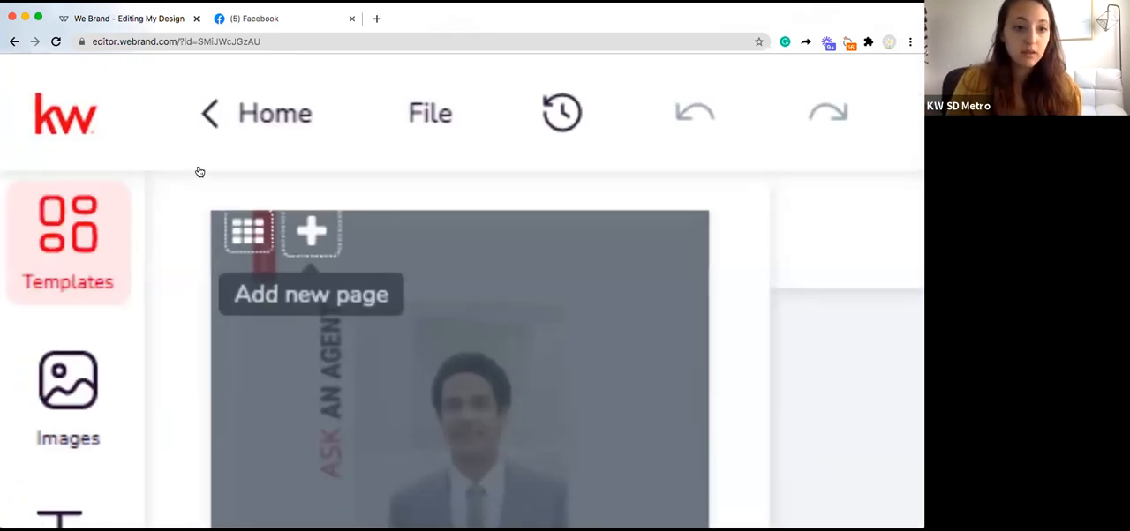
scroll(290, 218, down, 5)
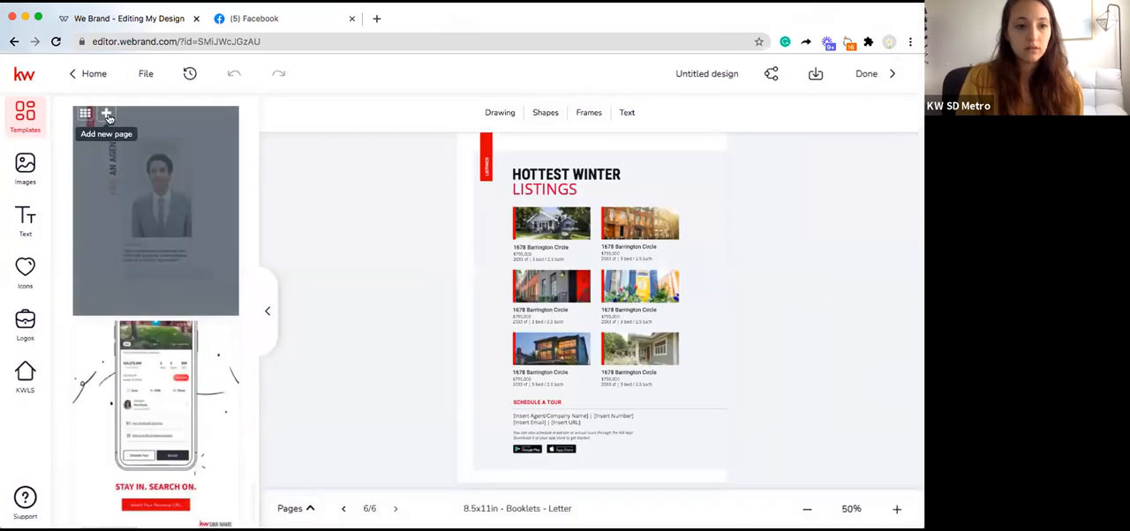
click(107, 115)
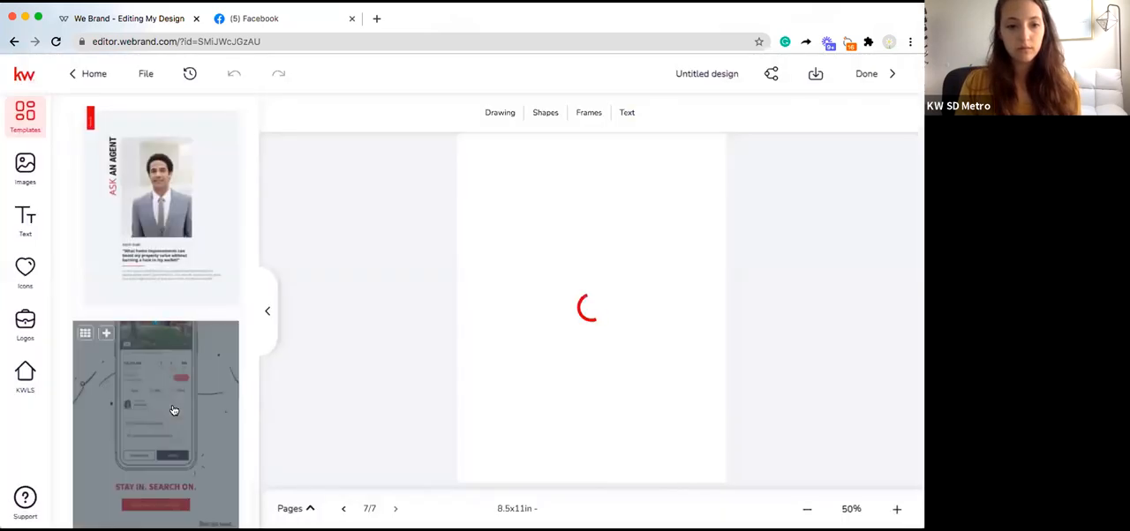
Step: Add the "Stay In. Search On." phone app template as a new eighth page
click(107, 333)
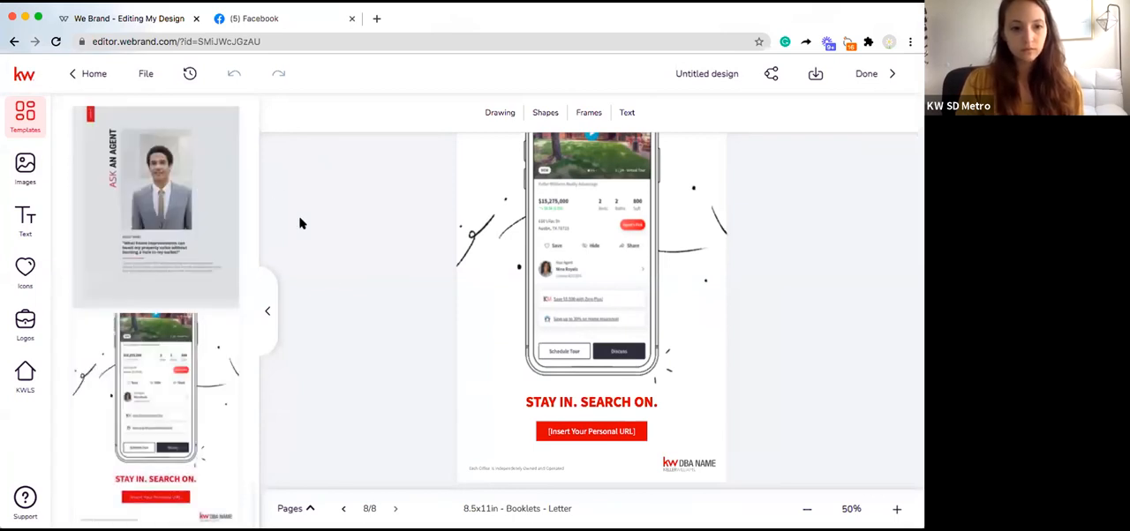
scroll(200, 219, down, 5)
scroll(200, 158, up, 5)
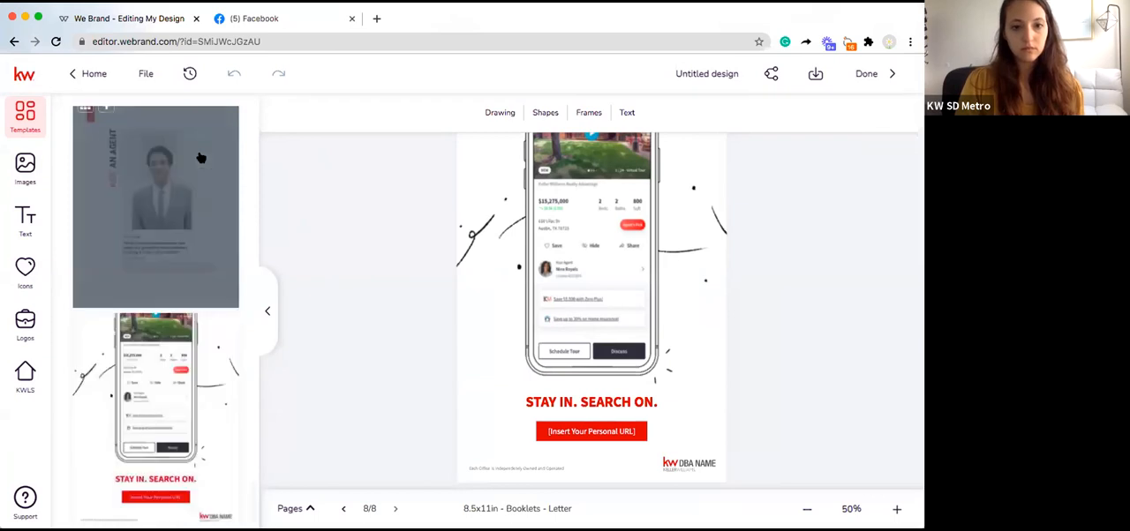
scroll(200, 158, up, 5)
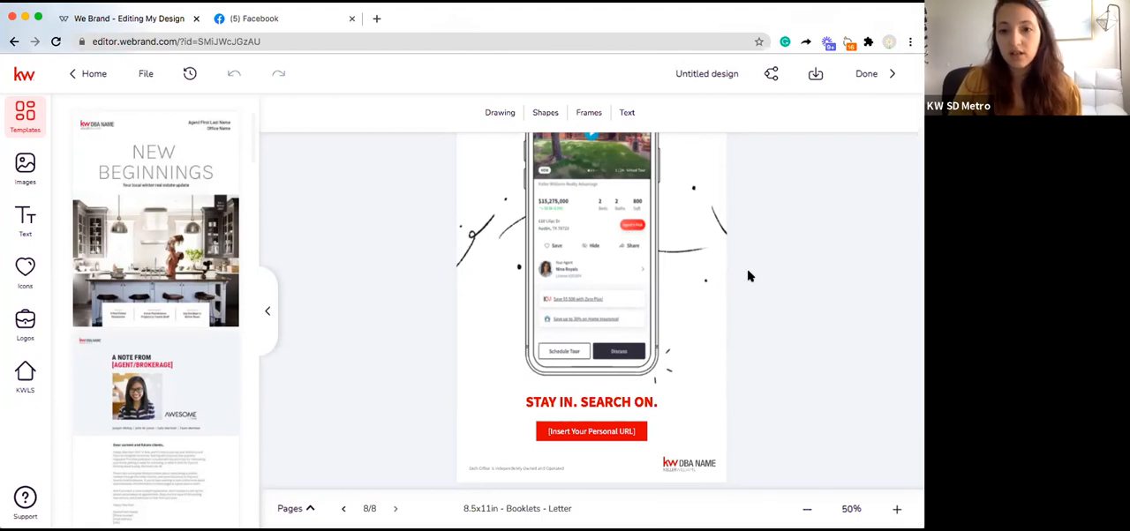
Step: Return to the cover page and replace the agent name placeholder above the title with the agent's full name, keeping the office name line
click(473, 280)
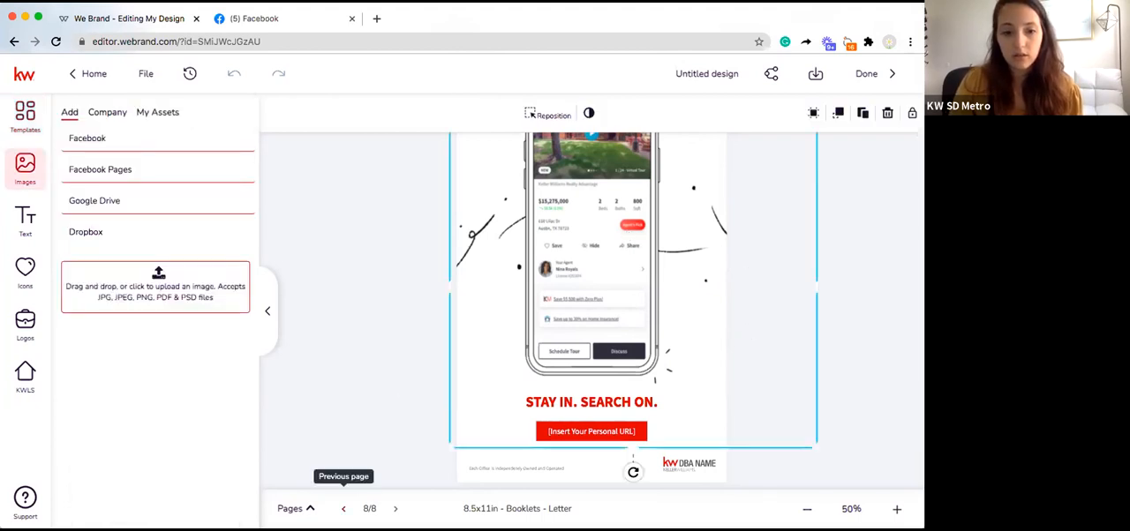
click(306, 509)
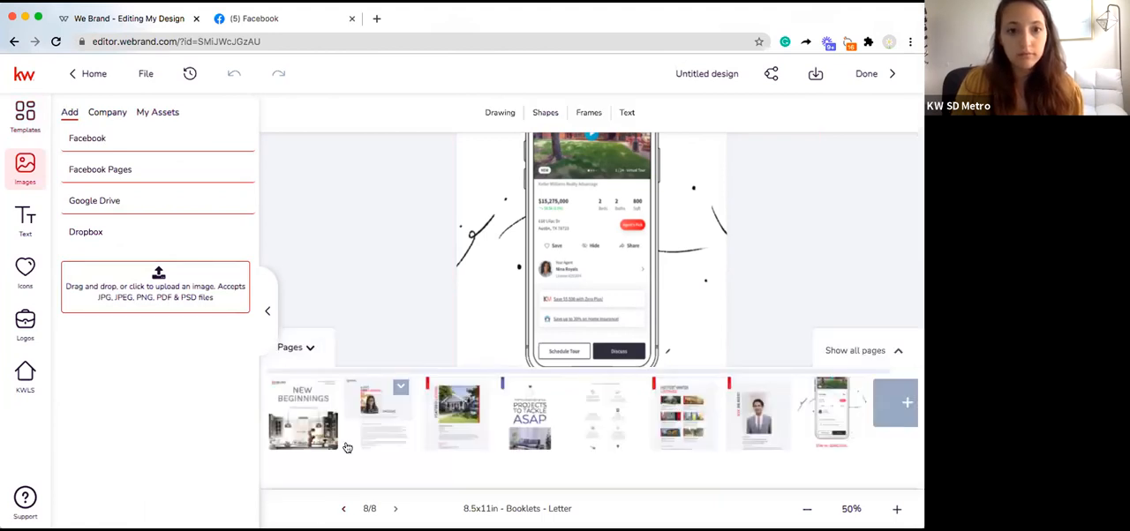
click(296, 423)
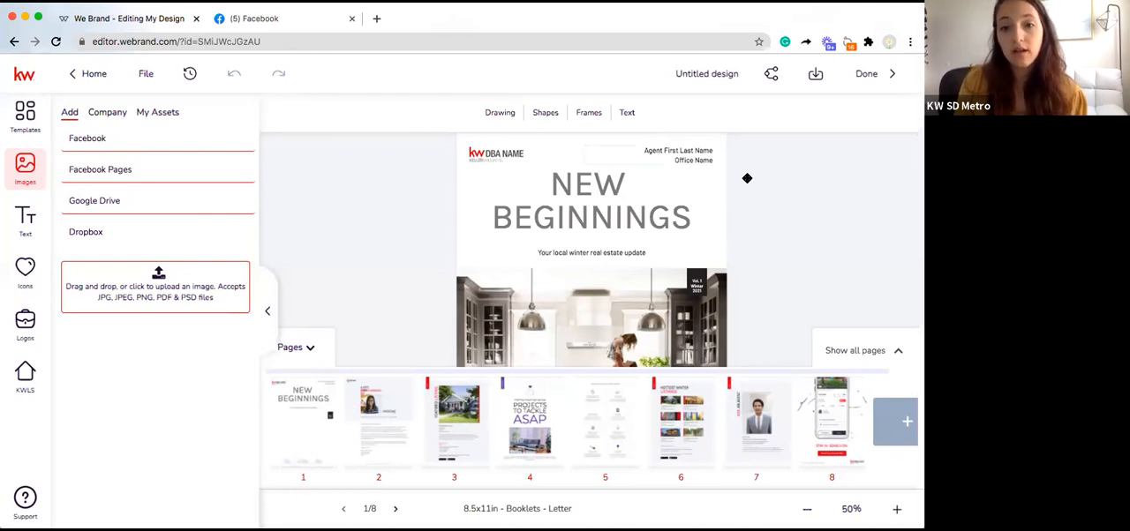
double_click(698, 147)
drag(648, 146, 718, 155)
key(BackSpace)
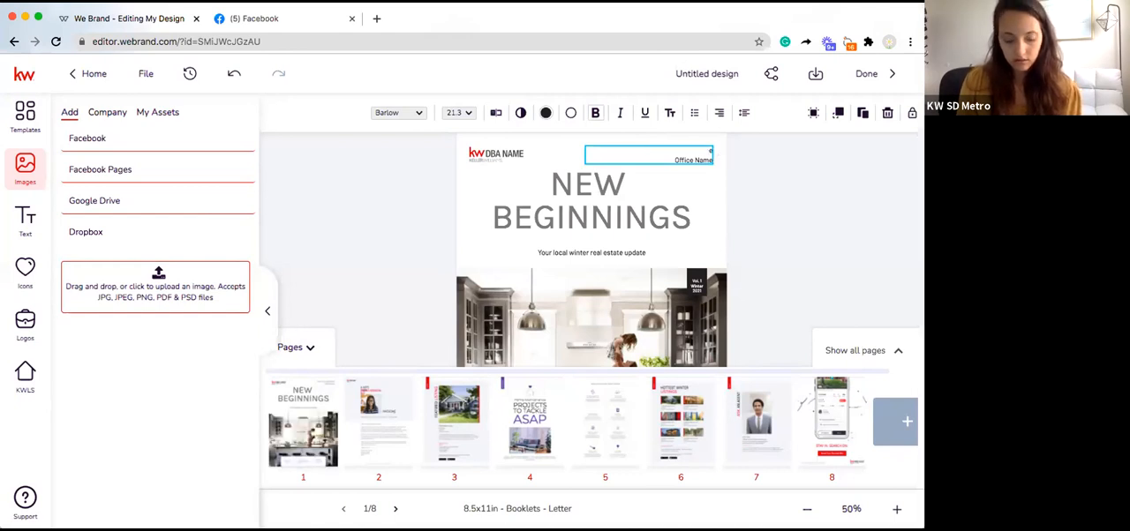
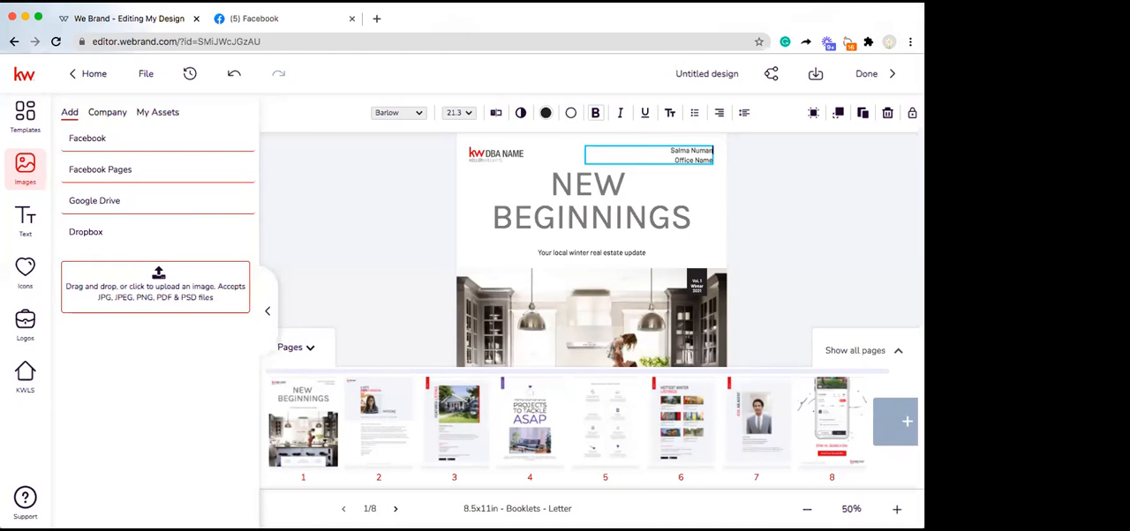
click(701, 161)
click(691, 161)
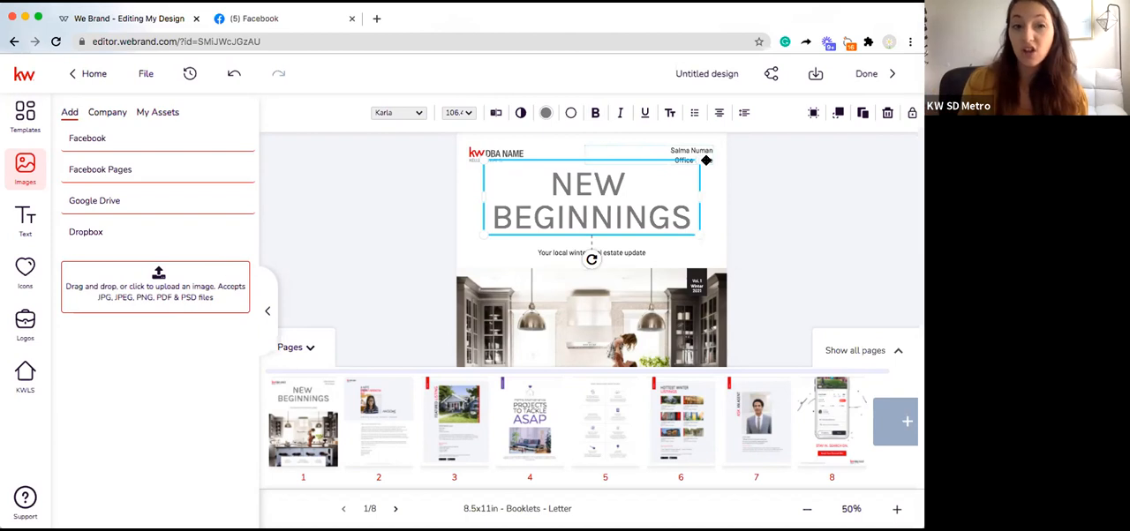
click(777, 187)
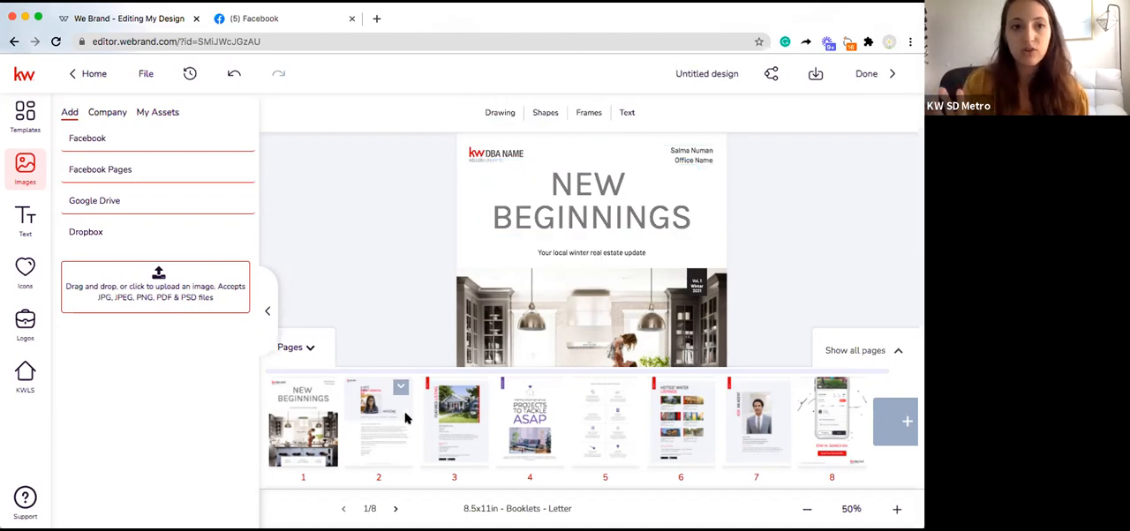
Step: Open page 2 and examine its heading, photo, team logo and client letter placeholders at 81% zoom
click(389, 430)
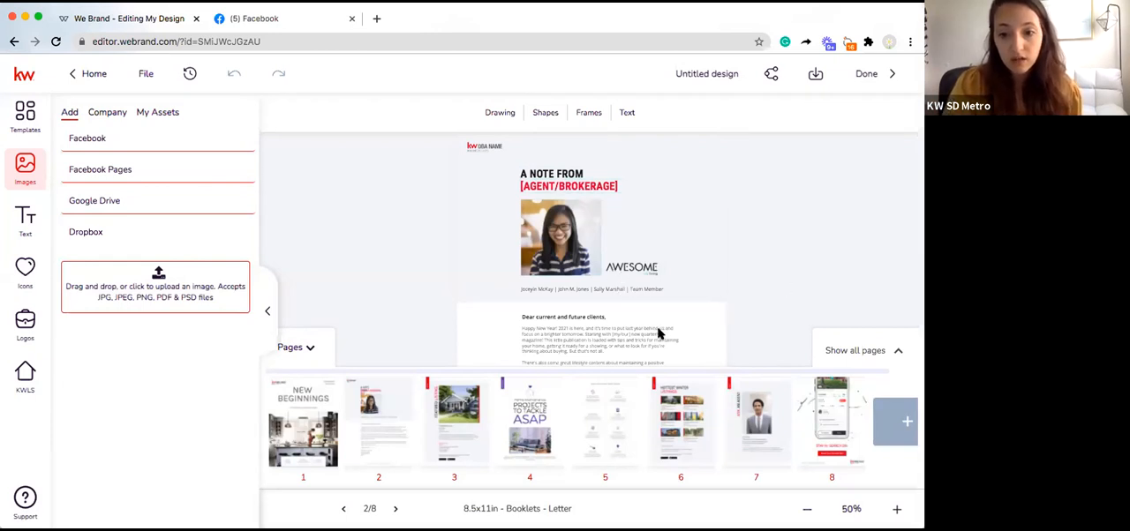
click(897, 352)
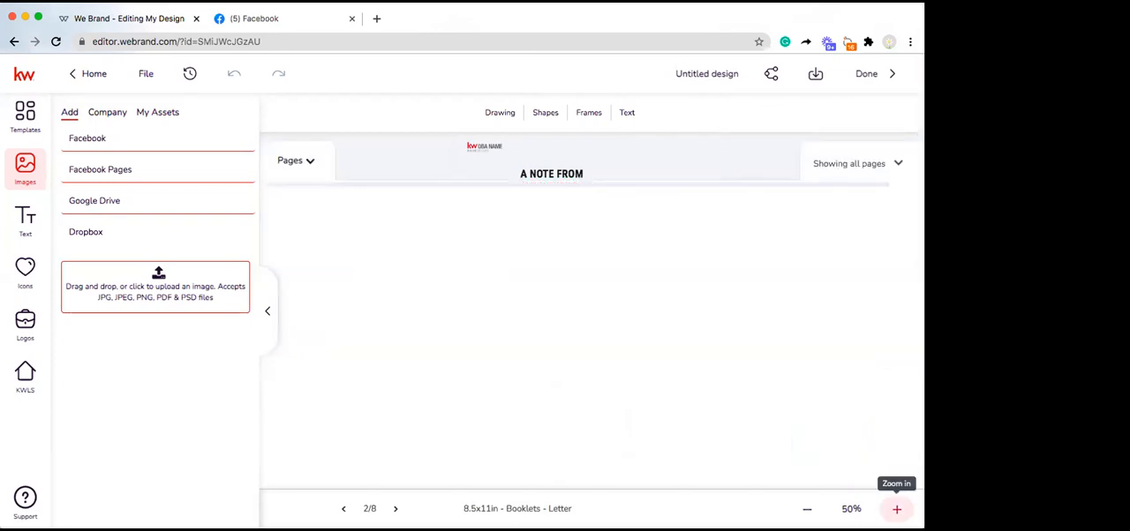
click(897, 509)
click(896, 163)
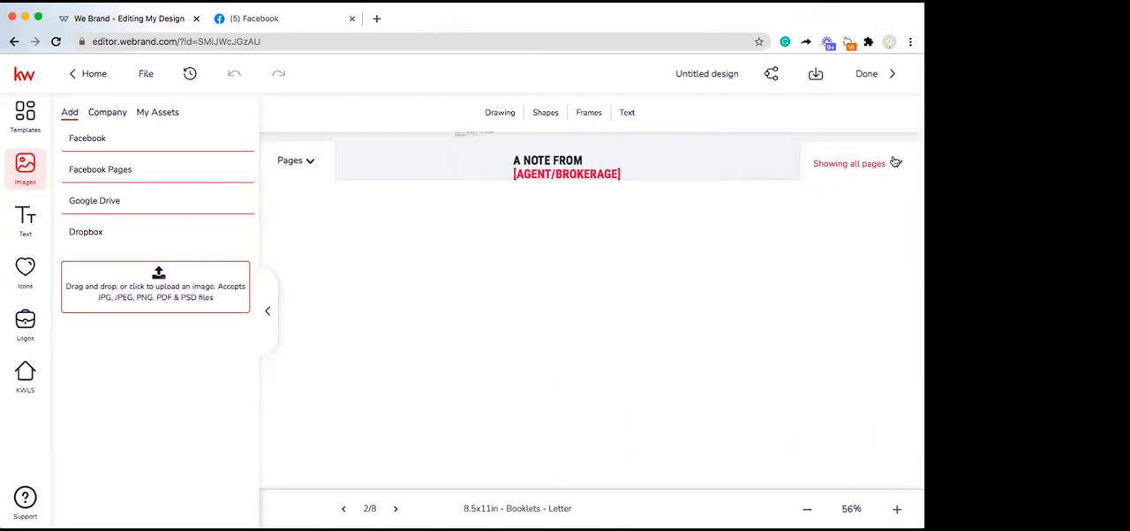
click(897, 509)
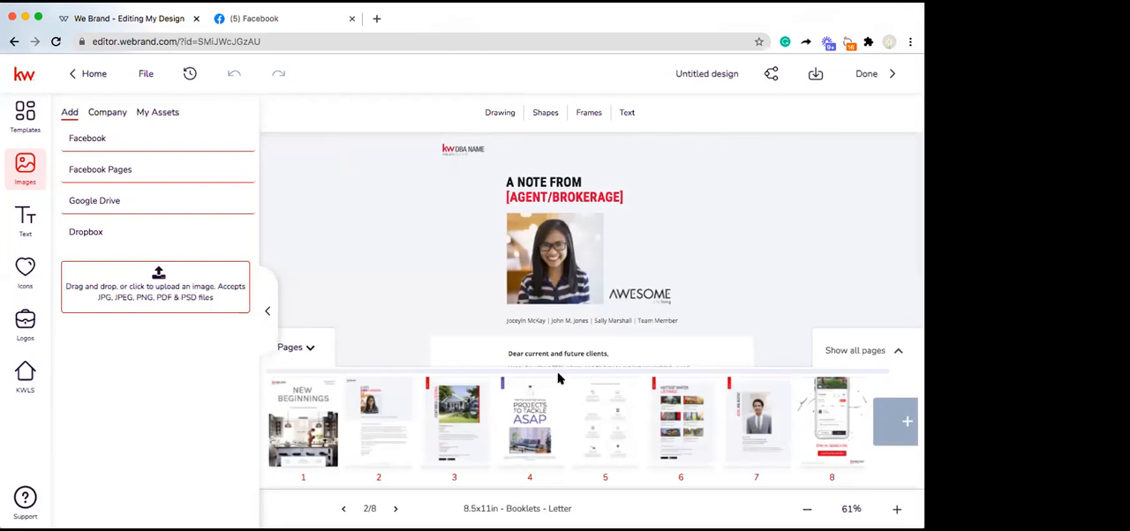
click(307, 349)
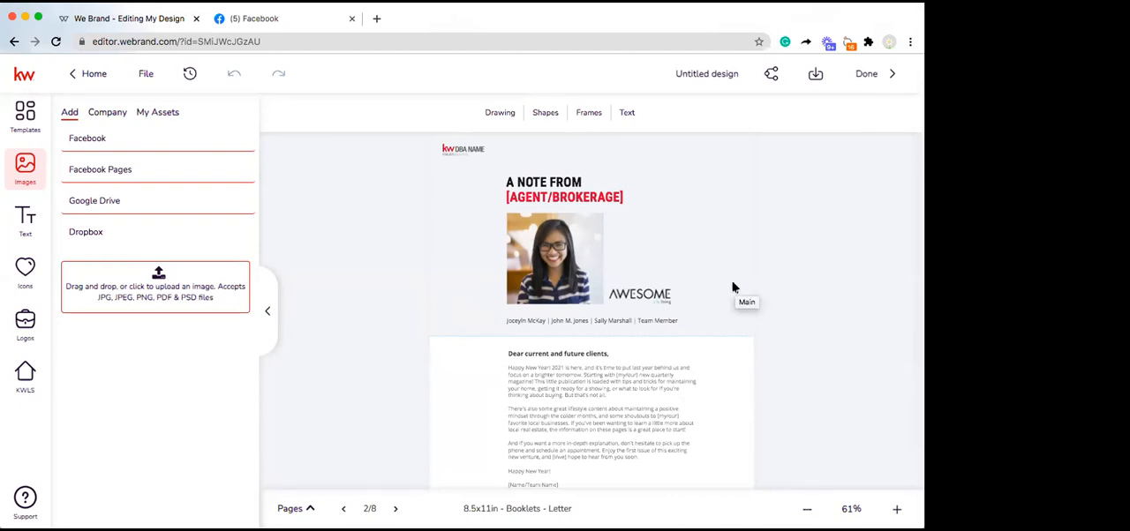
scroll(733, 286, down, 2)
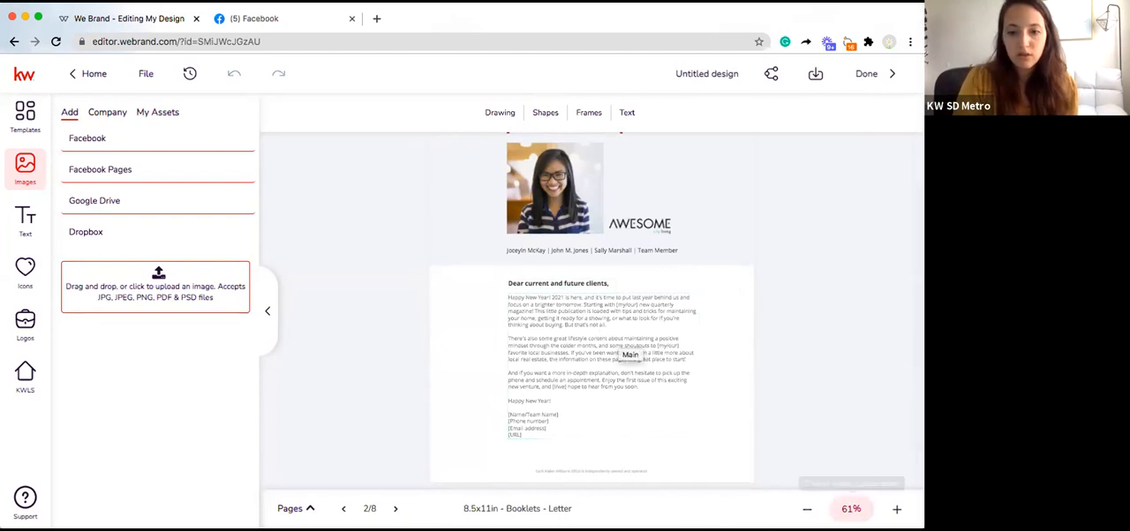
click(897, 508)
click(897, 508)
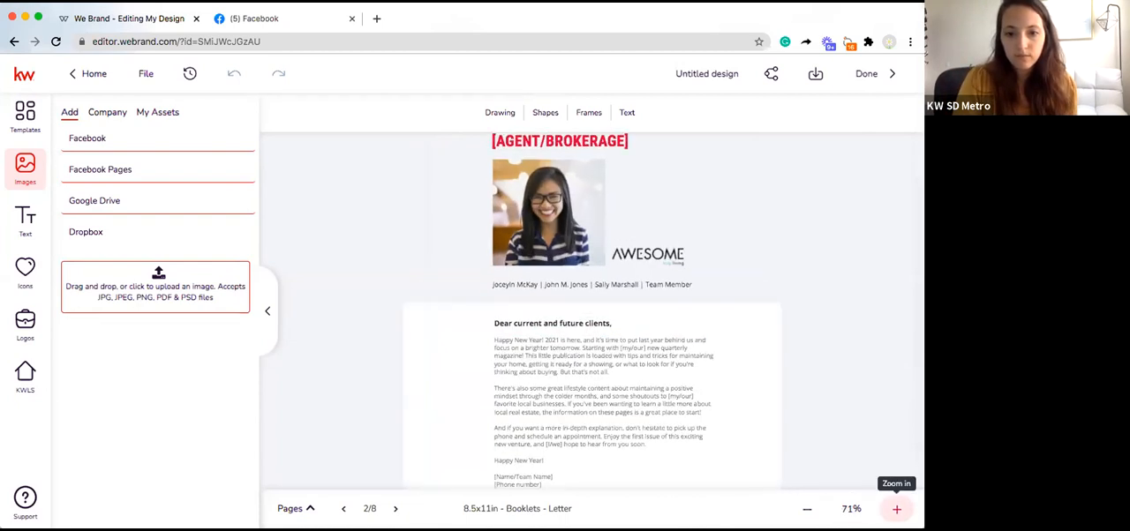
click(897, 508)
click(897, 509)
scroll(833, 311, down, 2)
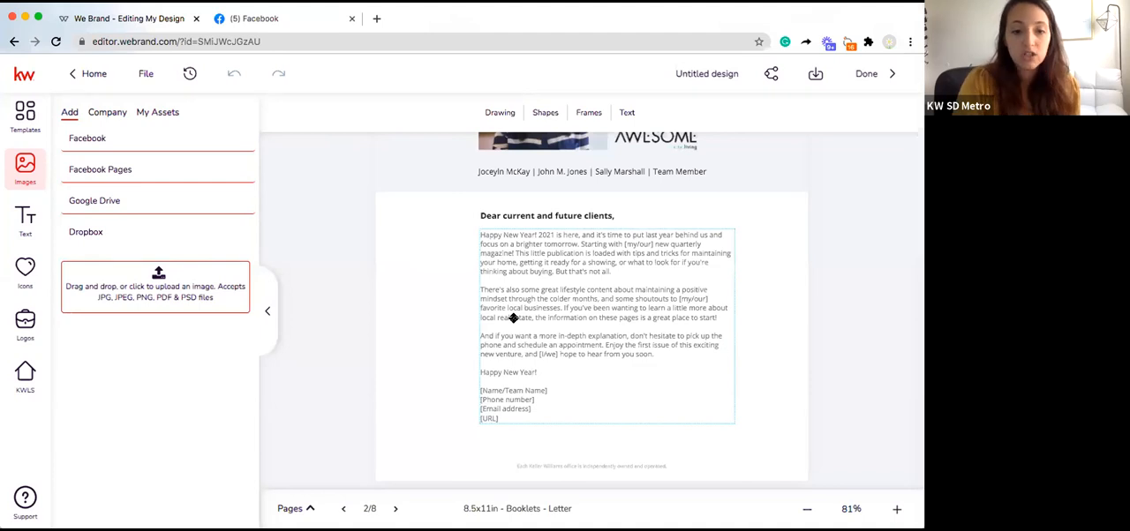
Step: Open page 3 and examine the featured listing's photo, address, property details, description and agent contact placeholders at 66% zoom
click(393, 510)
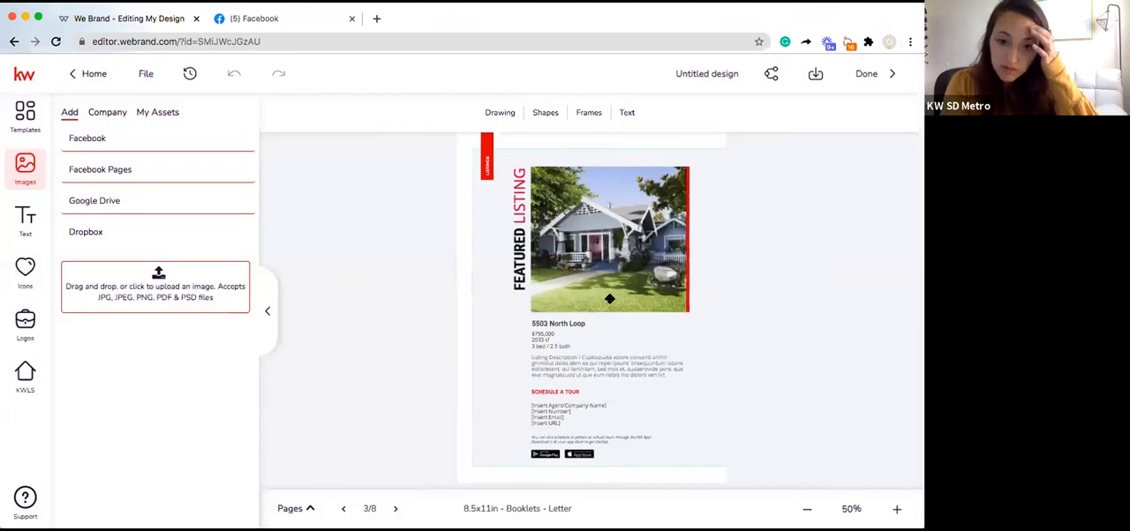
click(609, 299)
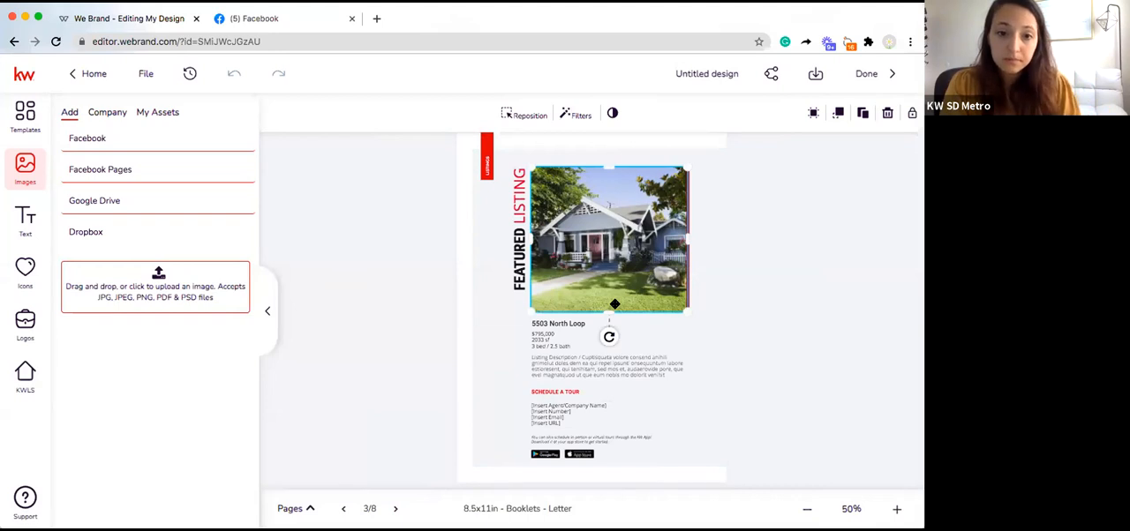
click(541, 329)
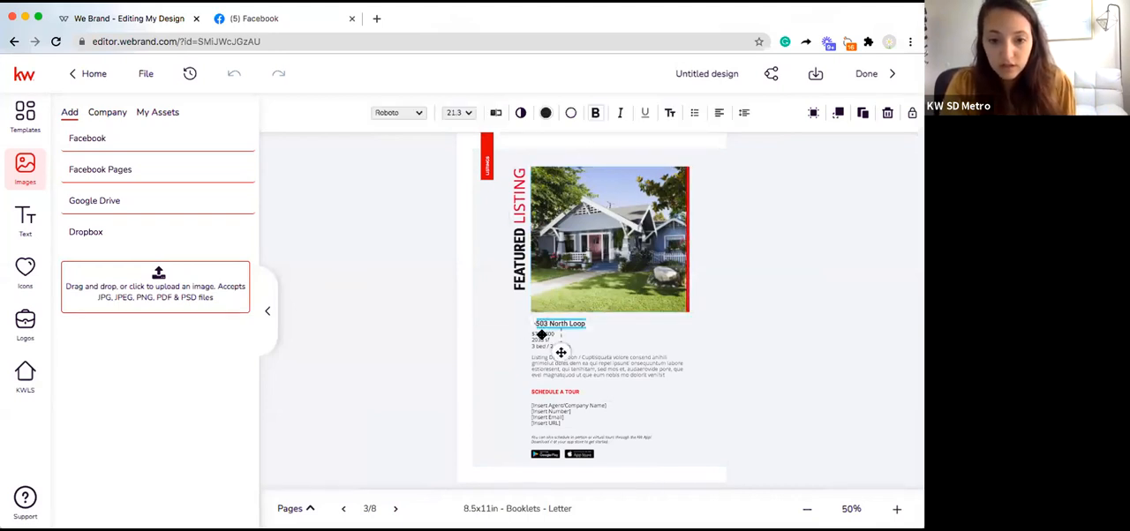
double_click(541, 336)
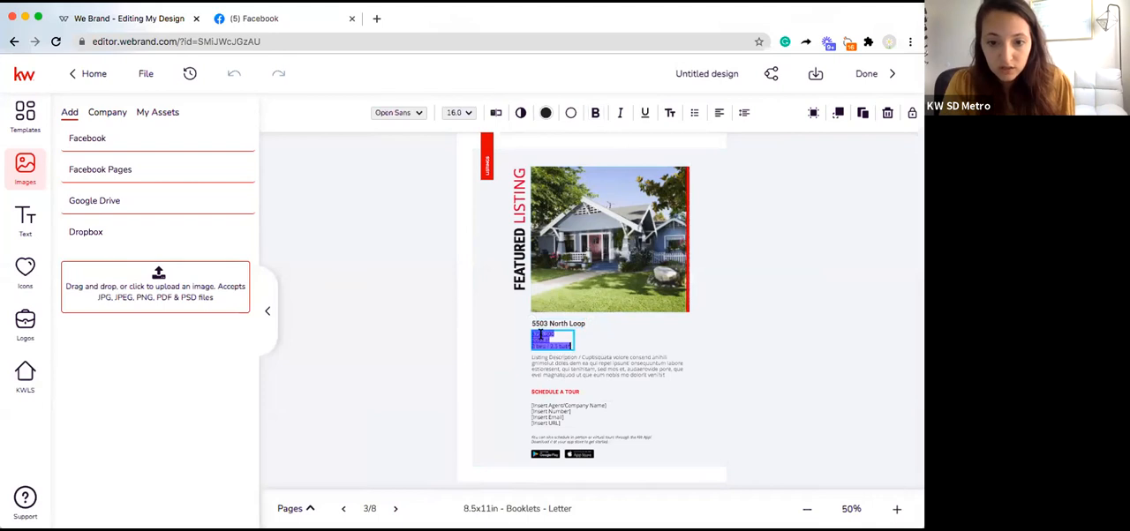
click(591, 365)
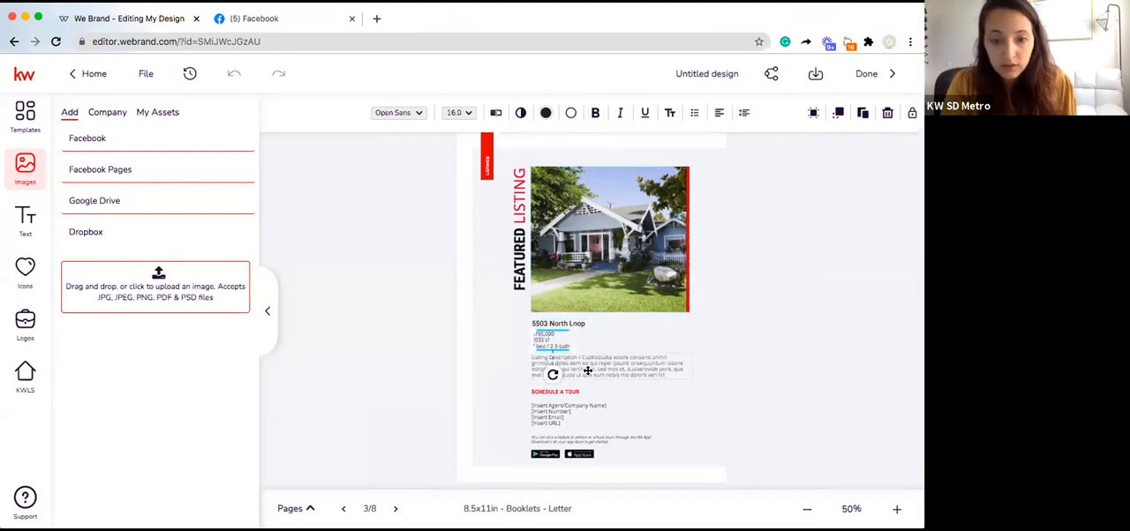
click(552, 408)
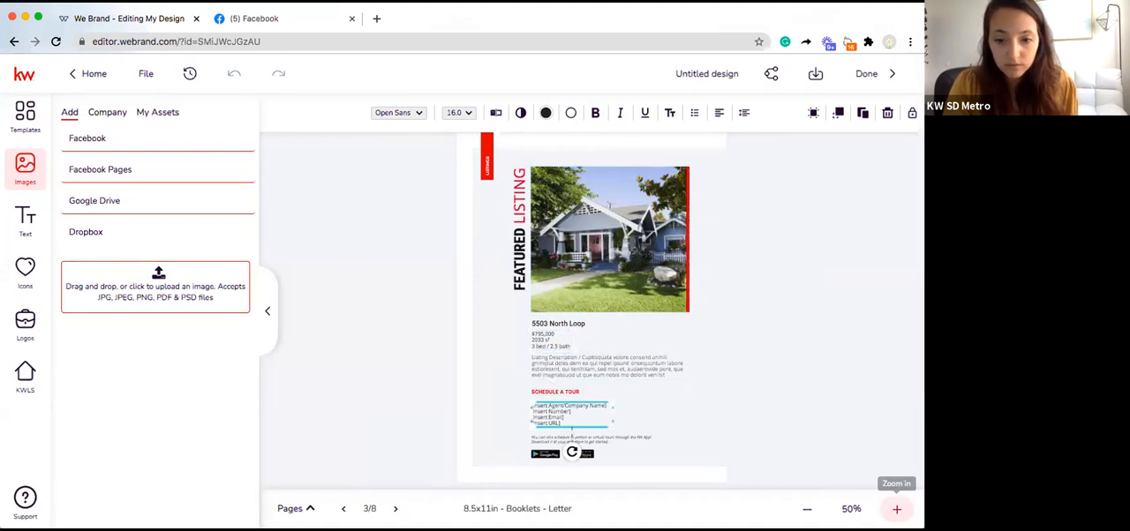
click(896, 508)
click(896, 509)
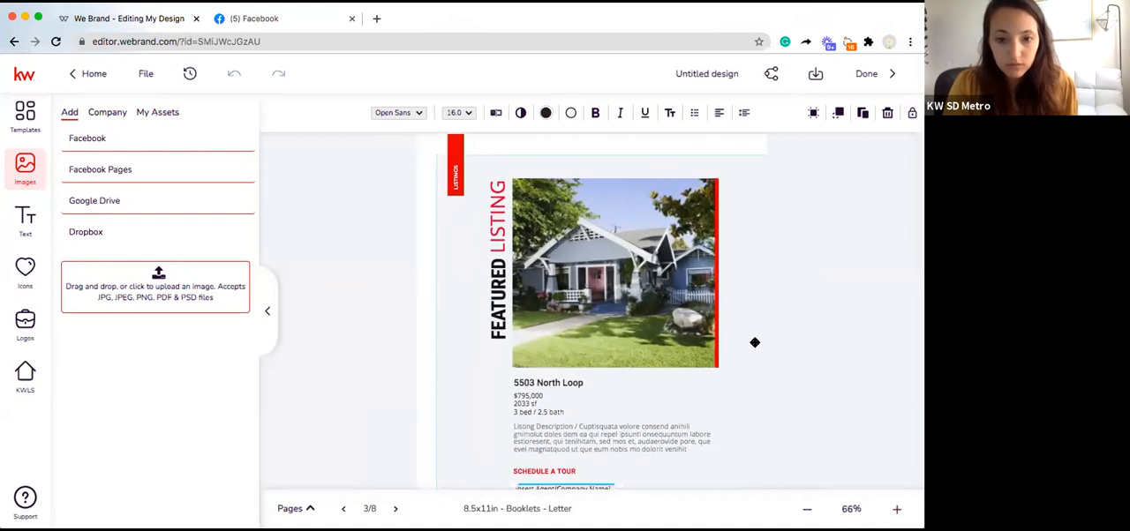
scroll(755, 343, down, 1)
click(784, 358)
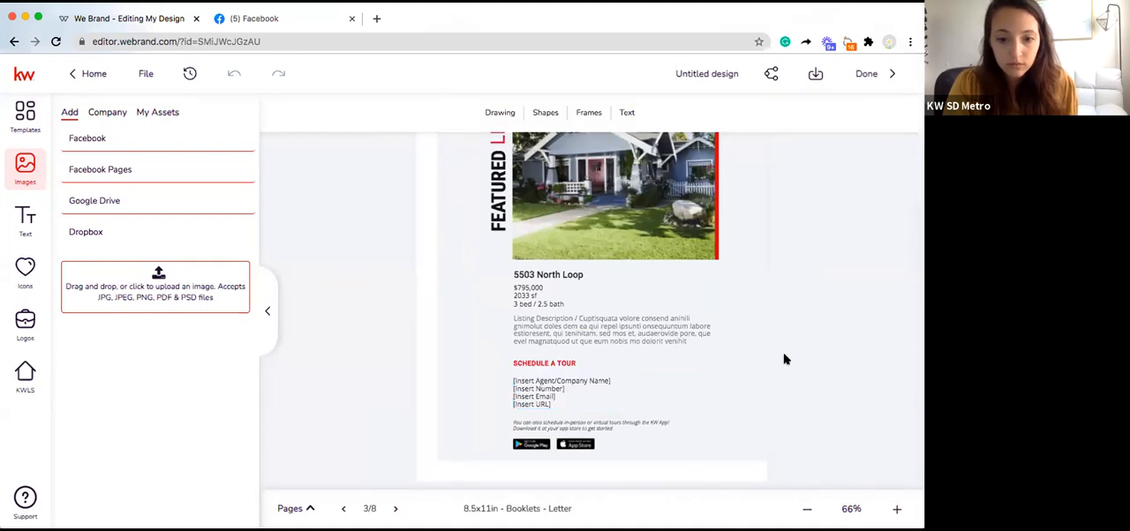
Step: Review pages 4 through 7 one after another, from the home maintenance cover to the Ask an Agent page
click(395, 509)
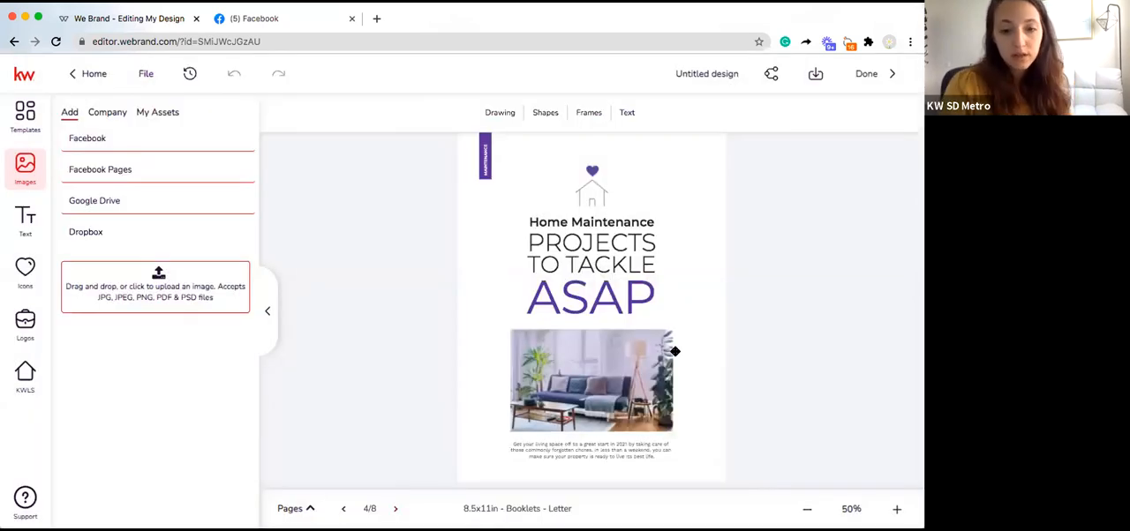
click(395, 508)
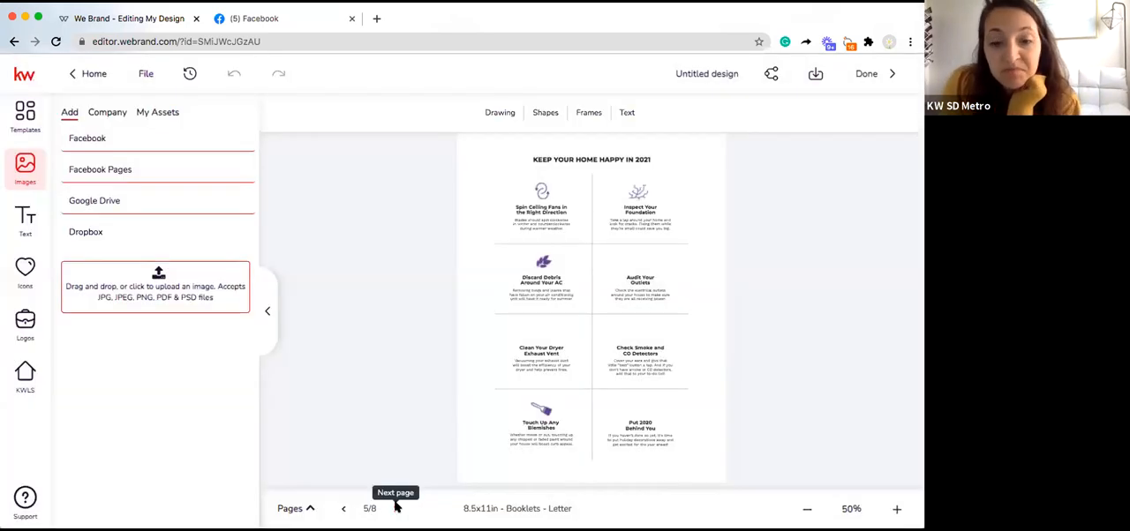
click(396, 507)
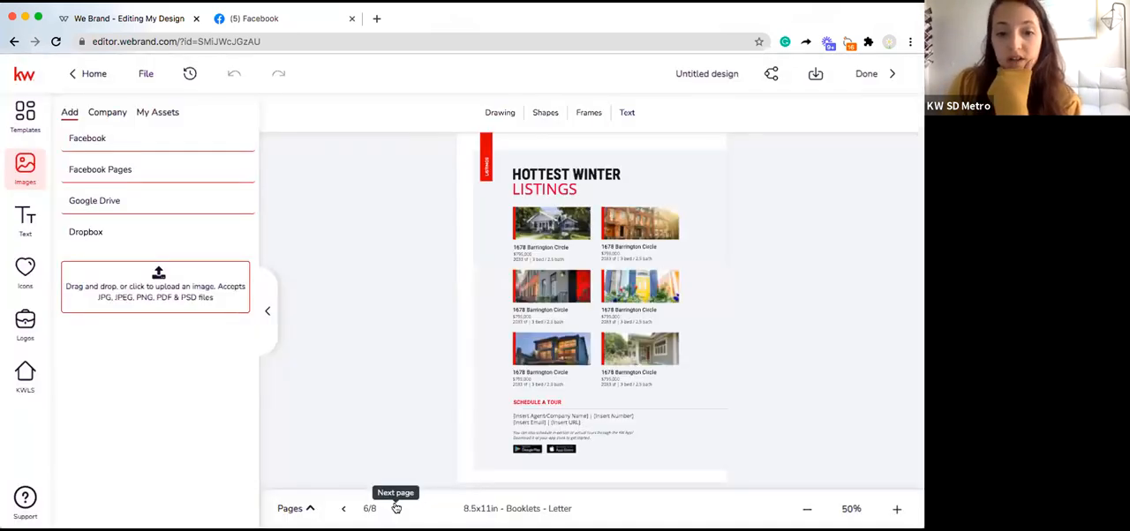
click(395, 508)
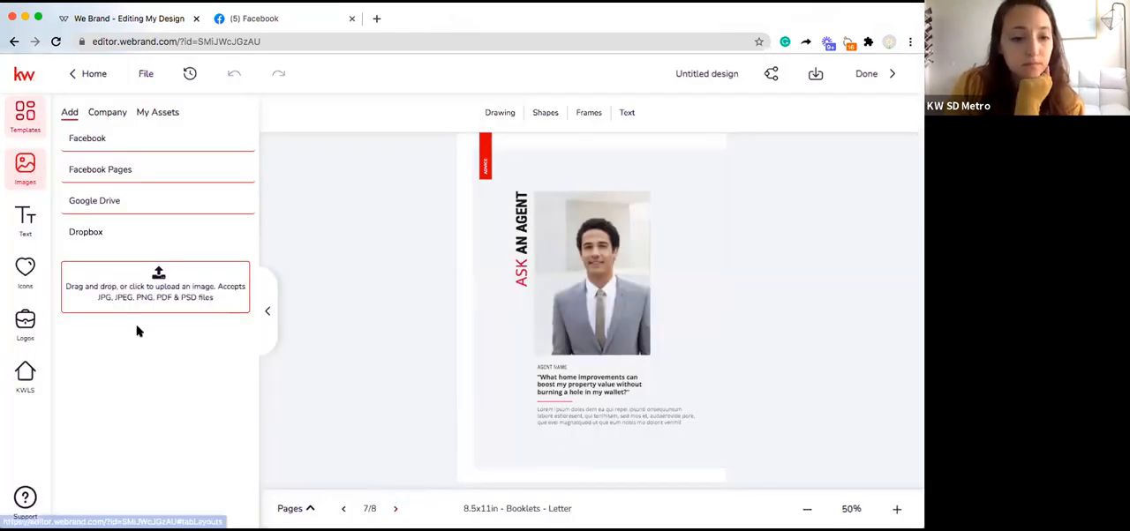
Step: Add the "Say Goodbye to Winter Blues" template as a new ninth page
scroll(138, 333, down, 6)
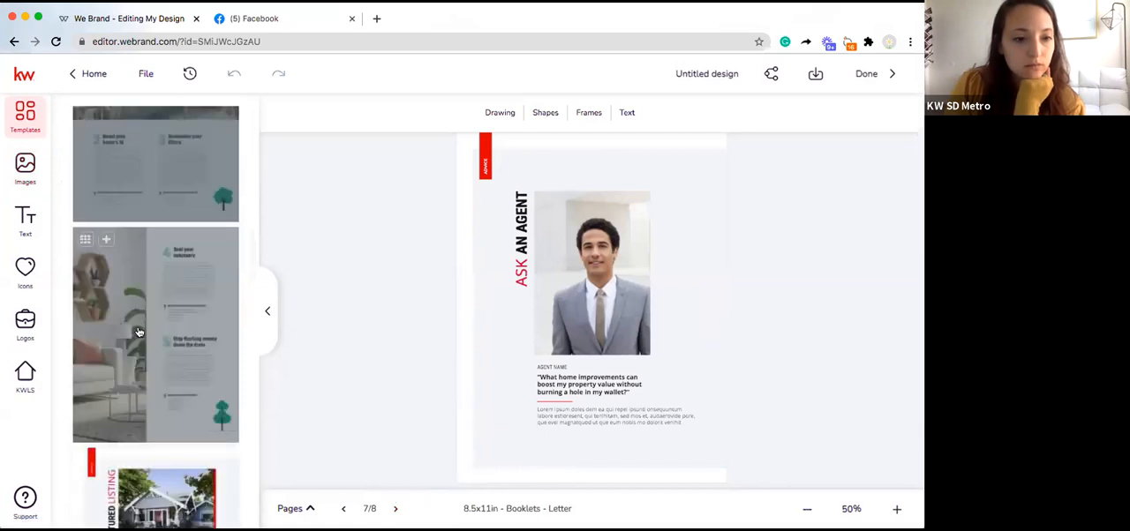
scroll(138, 333, down, 5)
scroll(139, 333, down, 5)
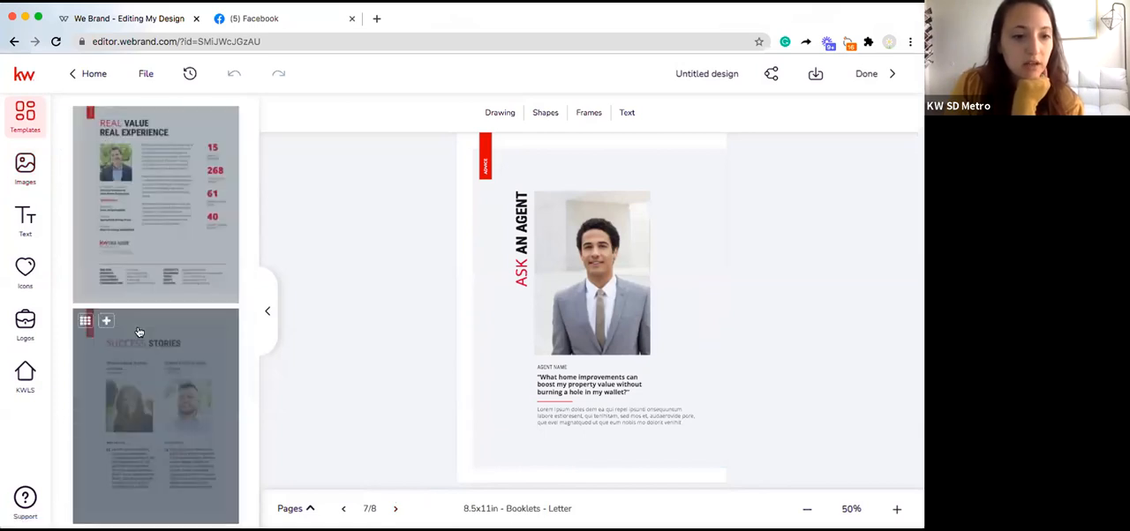
scroll(139, 333, down, 5)
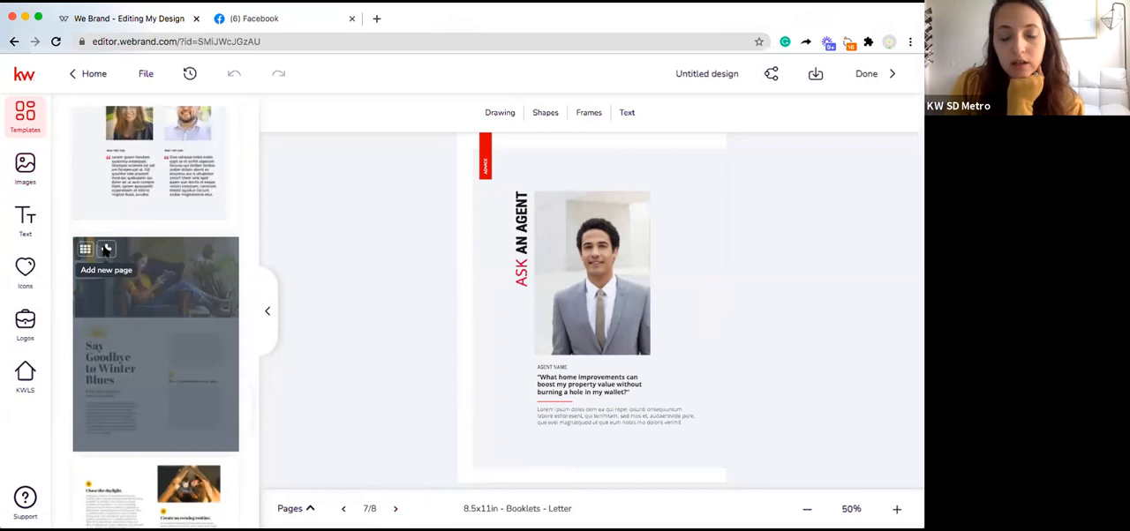
click(104, 250)
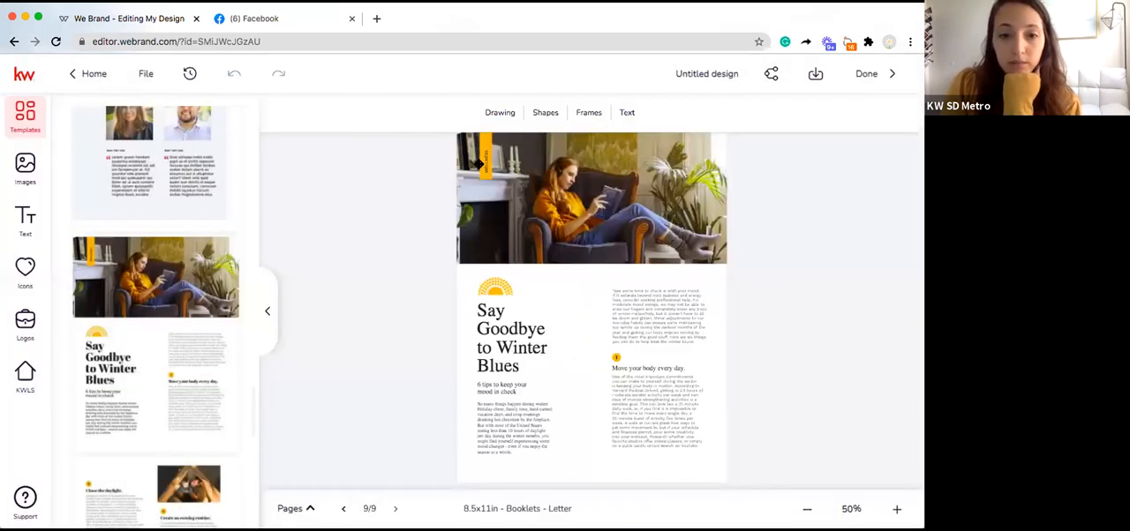
Step: Try to change the vertical WELLNESS label on page 9's orange tab to RECIPES
click(487, 167)
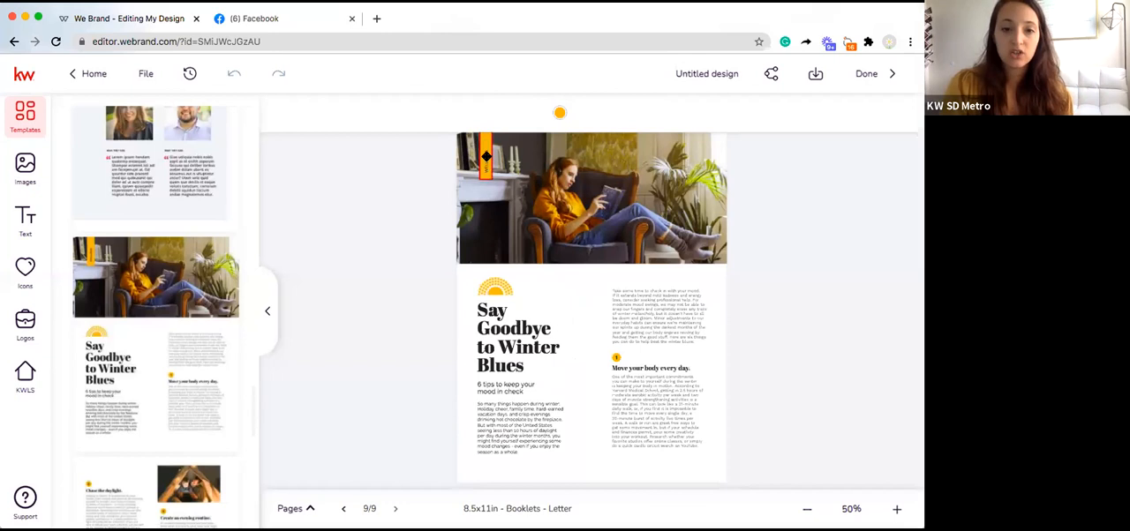
click(486, 158)
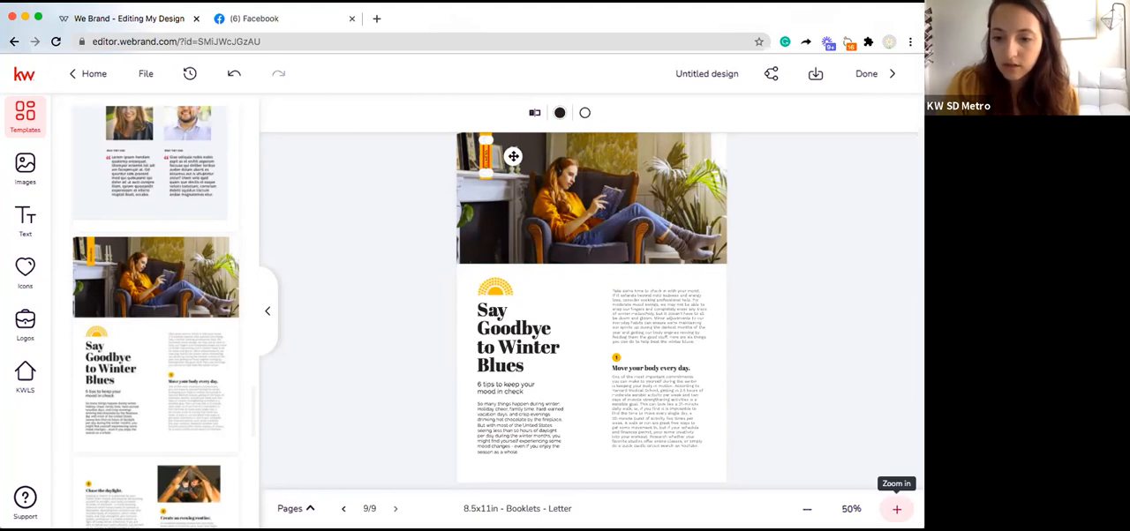
click(896, 510)
click(896, 510)
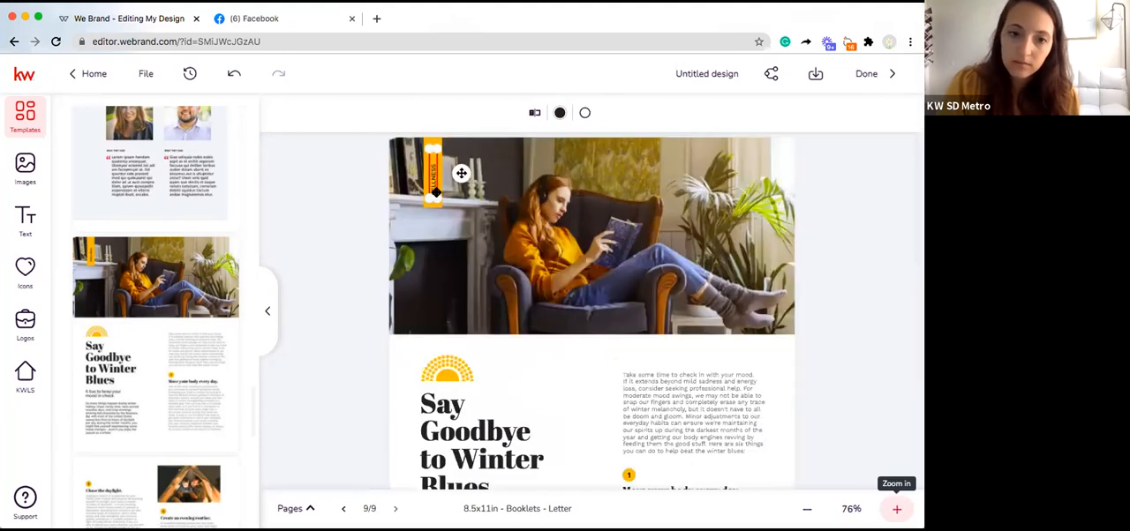
double_click(431, 181)
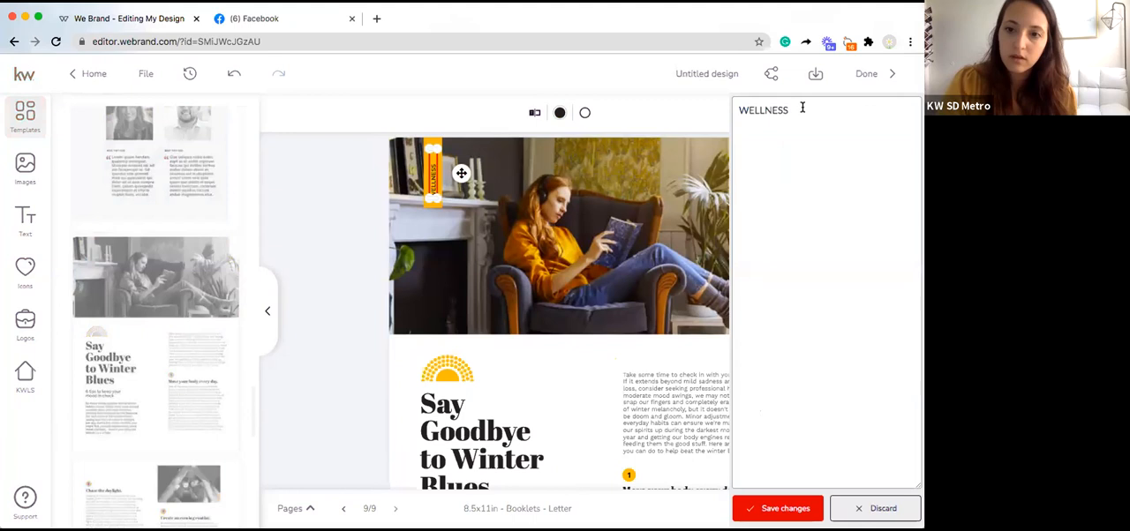
key(super+a)
key(BackSpace)
text(Recipes)
key(BackSpace)
key(BackSpace)
key(BackSpace)
key(BackSpace)
key(BackSpace)
text(c)
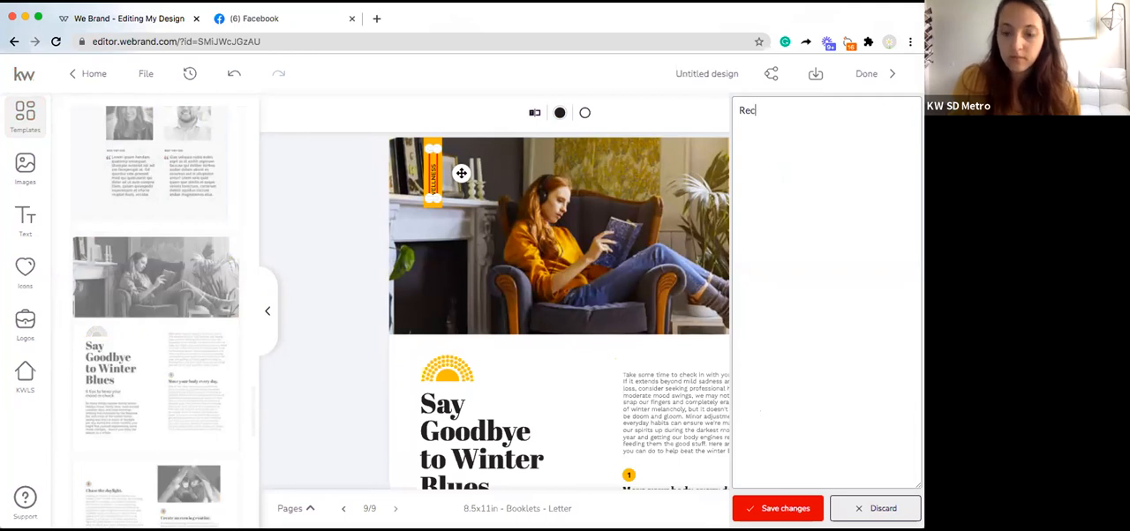
text(ipes)
double_click(743, 112)
text(RECIP)
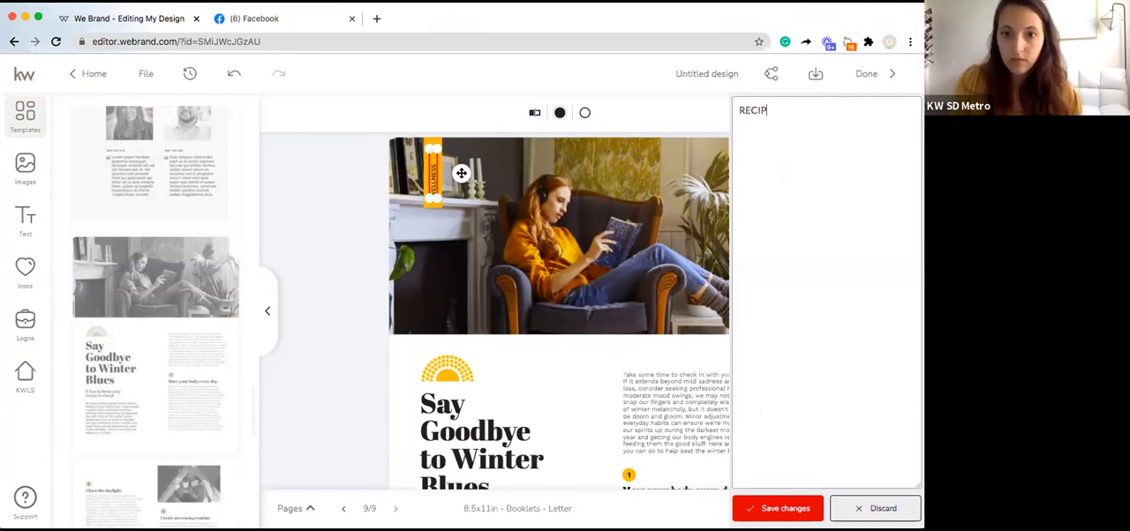
text(ES)
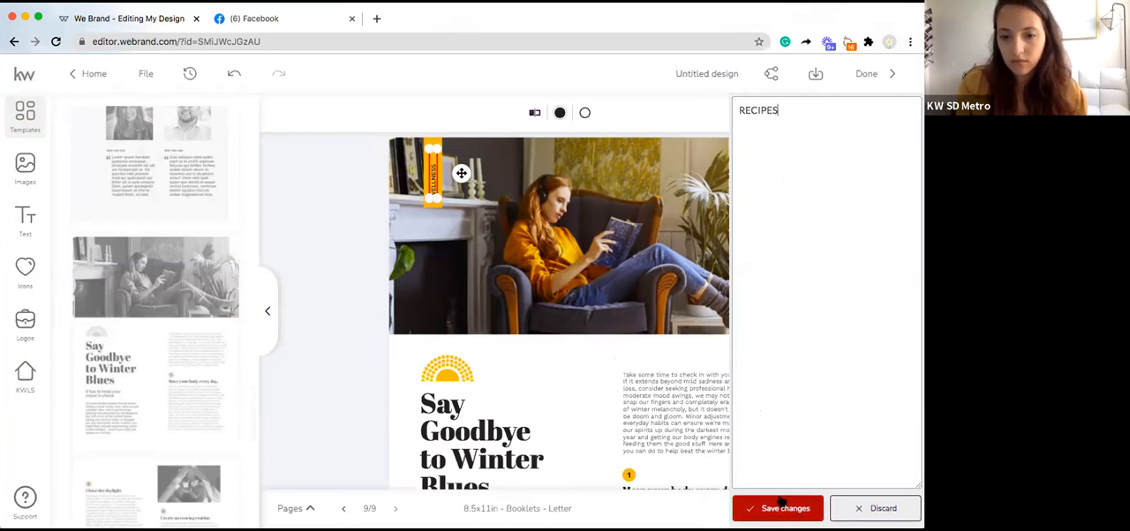
scroll(777, 499, up, 1)
scroll(716, 264, up, 5)
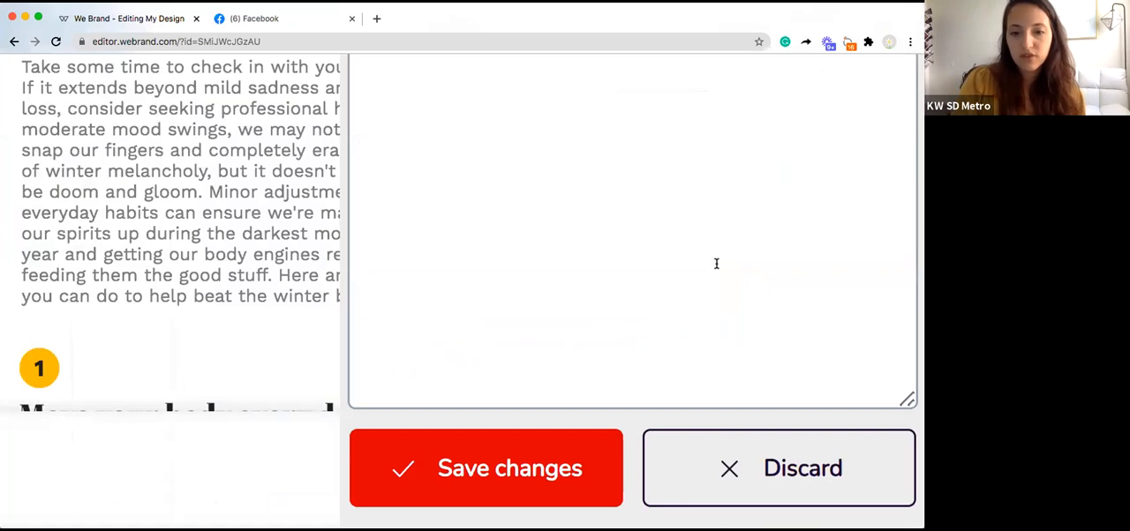
scroll(717, 264, down, 3)
scroll(716, 264, down, 3)
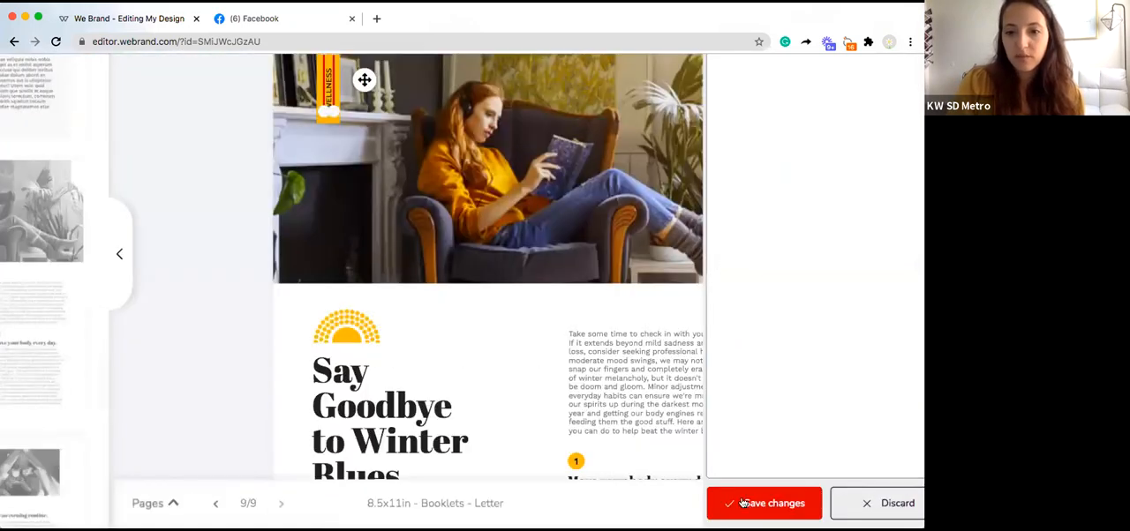
scroll(653, 335, down, 3)
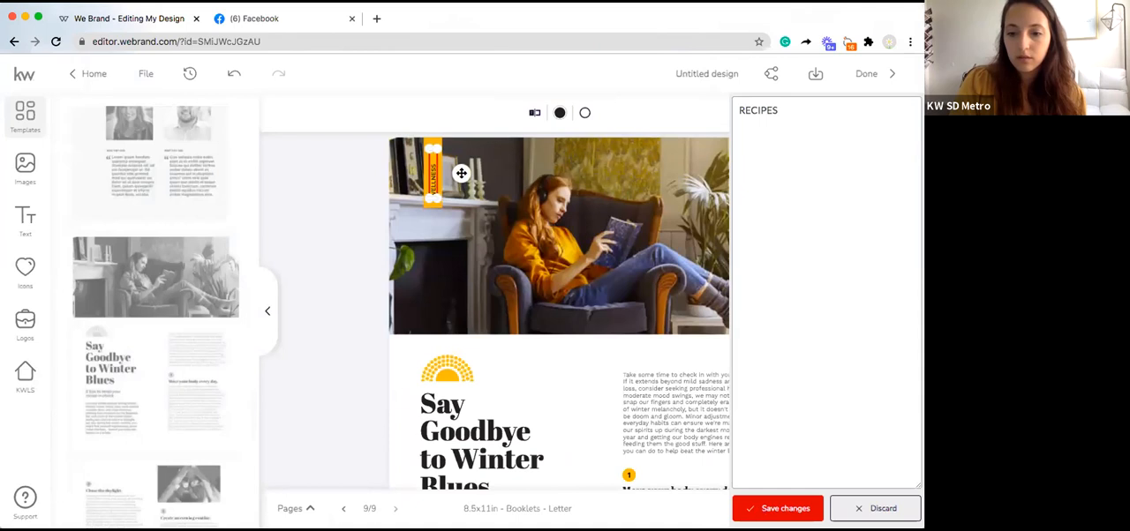
click(840, 508)
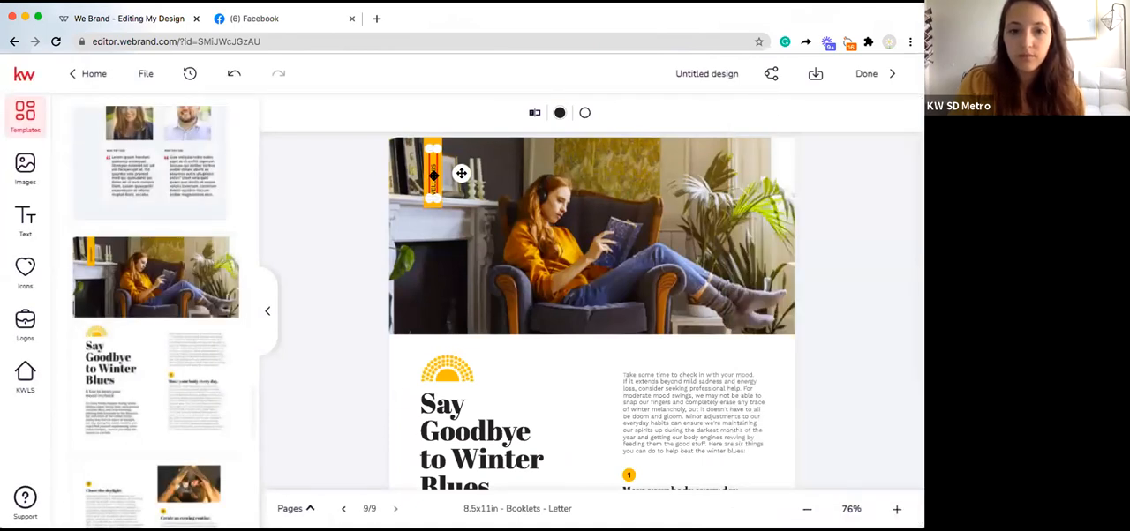
Step: Replace the WELLNESS text on the orange tab over page 9's photo with RECIPES and save the change
double_click(460, 173)
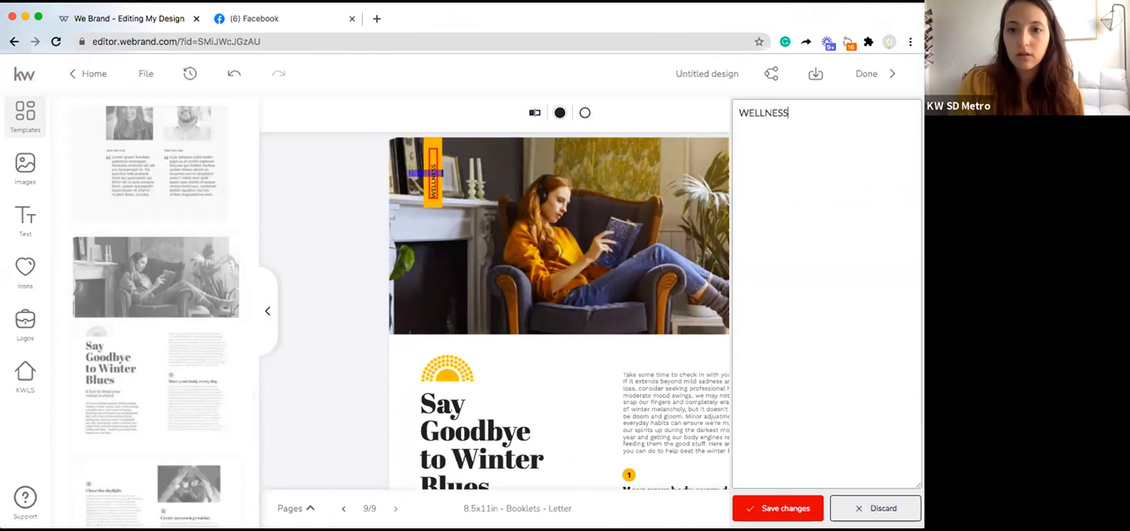
text(\)
key(BackSpace)
key(BackSpace)
key(BackSpace)
key(BackSpace)
key(BackSpace)
key(BackSpace)
key(BackSpace)
key(BackSpace)
key(BackSpace)
text(R)
key(BackSpace)
text(recipes)
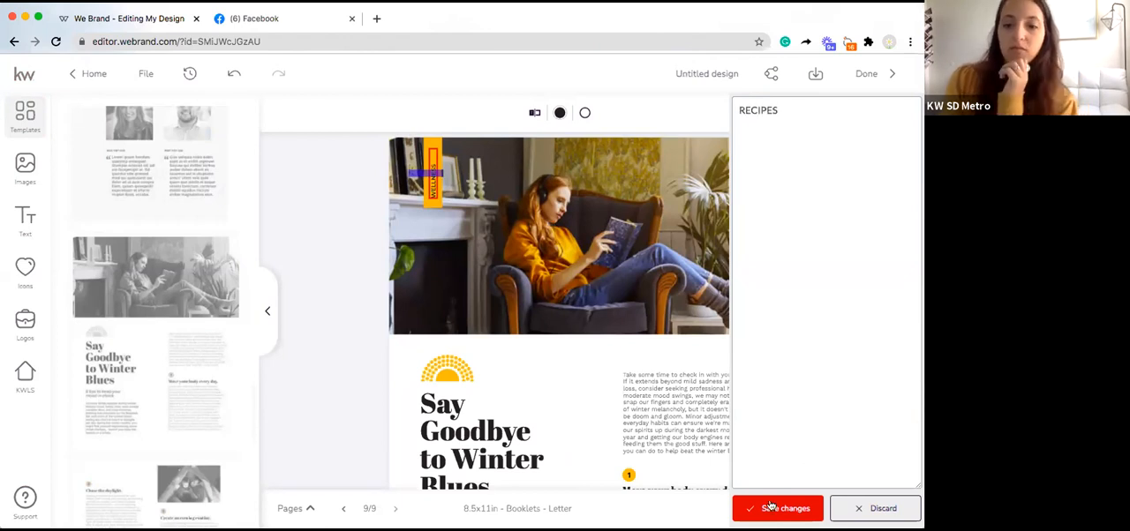
click(770, 507)
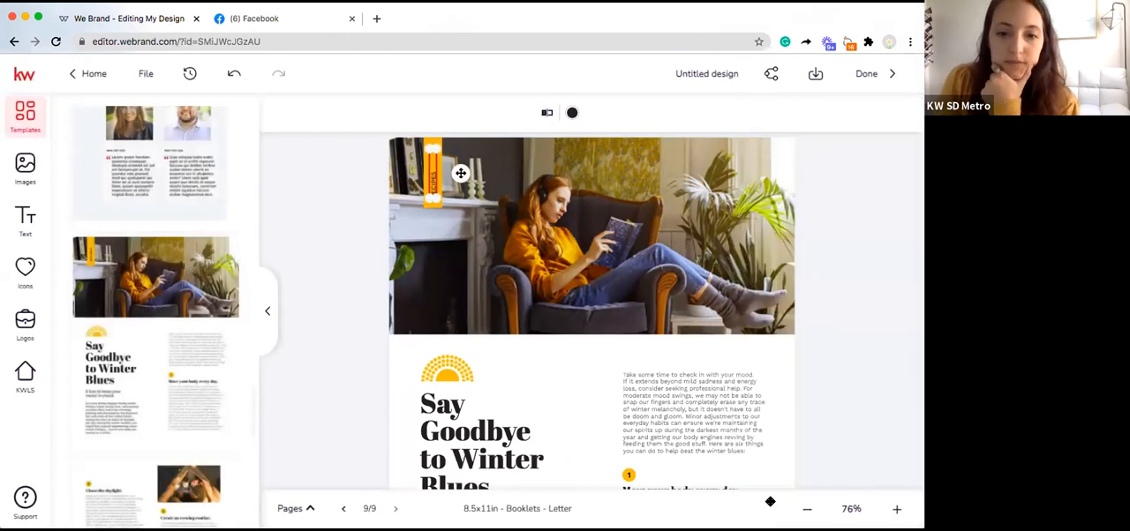
click(684, 240)
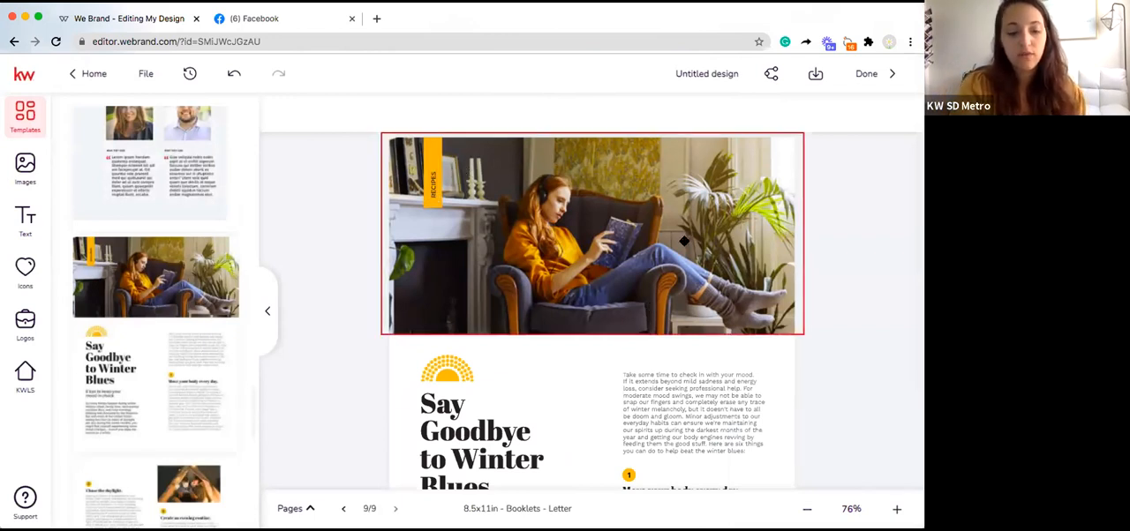
Step: Search Google for "st patricks day recipes" in a new browser tab
key(super+t)
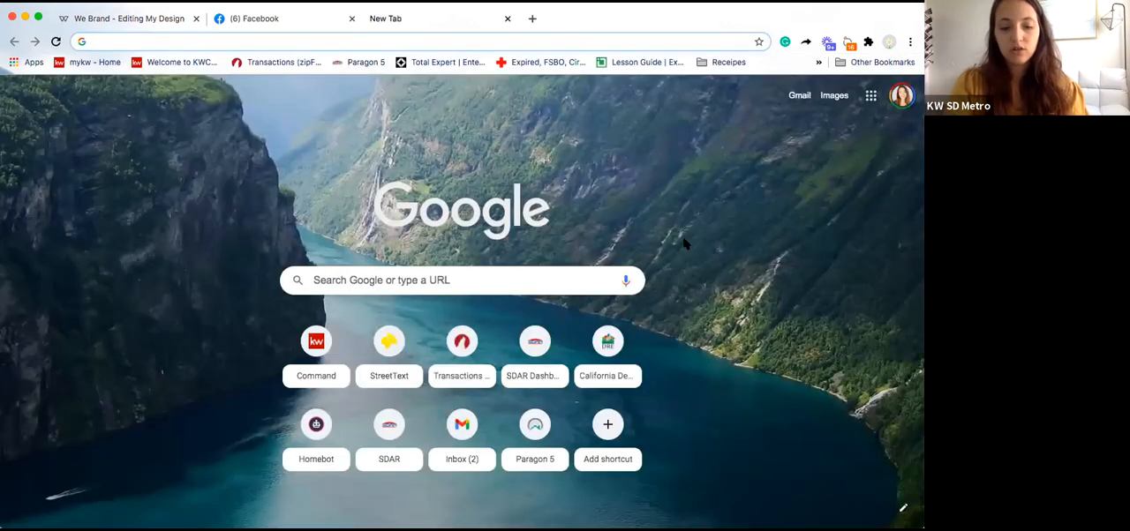
text(st pat)
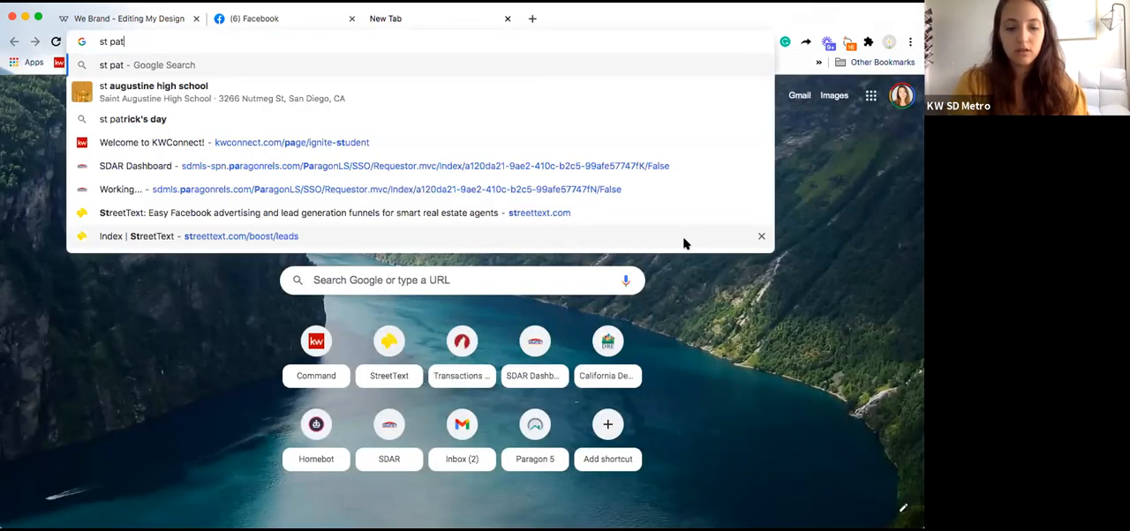
text(ricks day recipes)
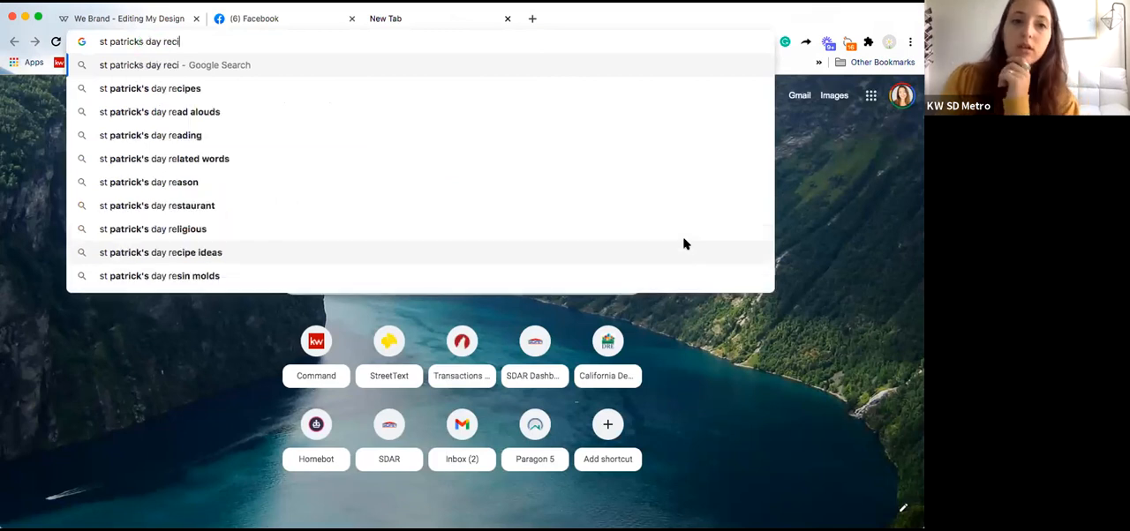
key(Return)
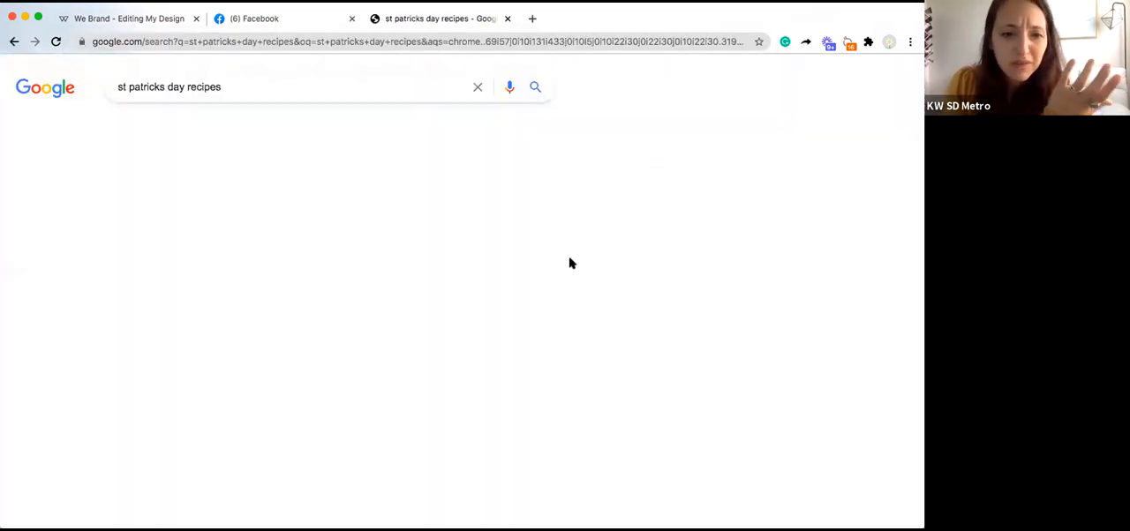
Step: Look through the Google results for St. Patrick's Day recipes and compare them with page 9's article layout in the design
scroll(569, 263, down, 2)
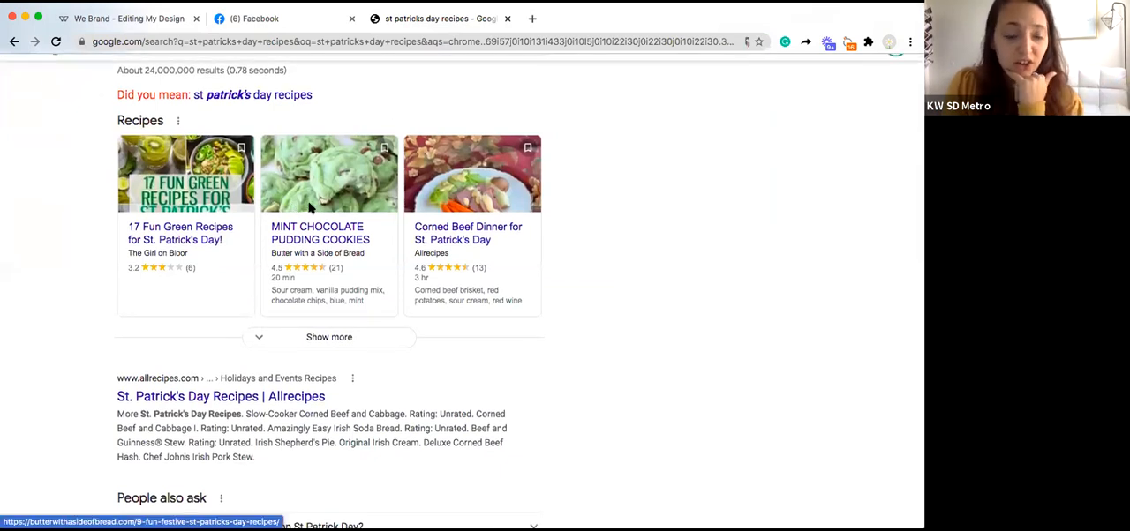
scroll(308, 209, down, 3)
scroll(309, 209, down, 1)
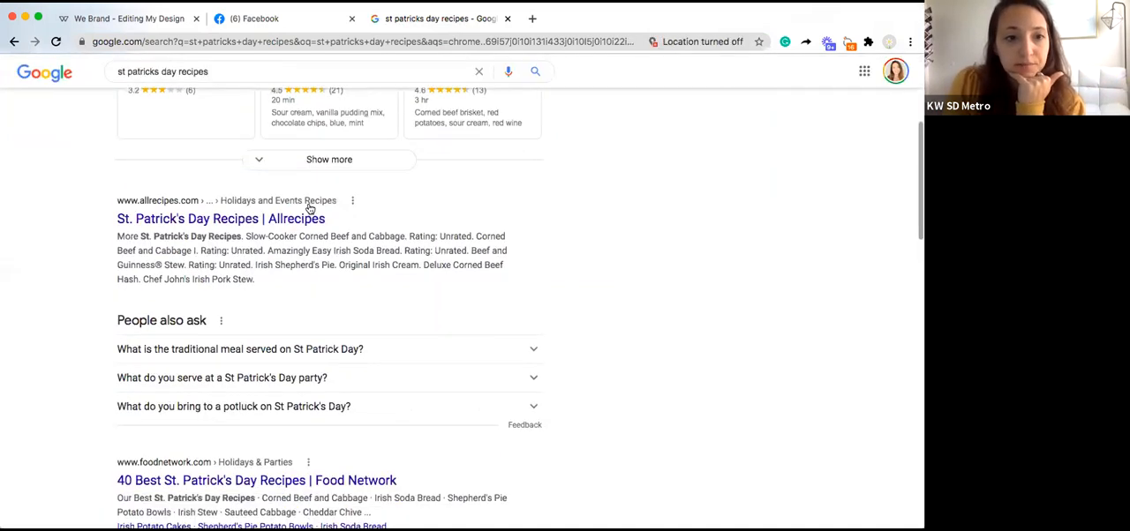
scroll(309, 208, up, 4)
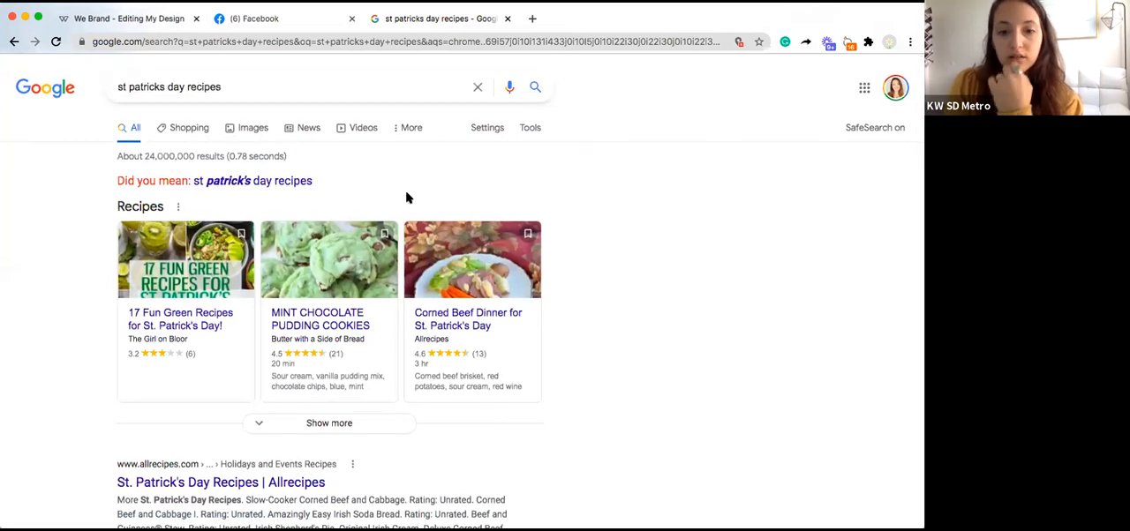
key(ctrl+Tab)
scroll(408, 198, down, 2)
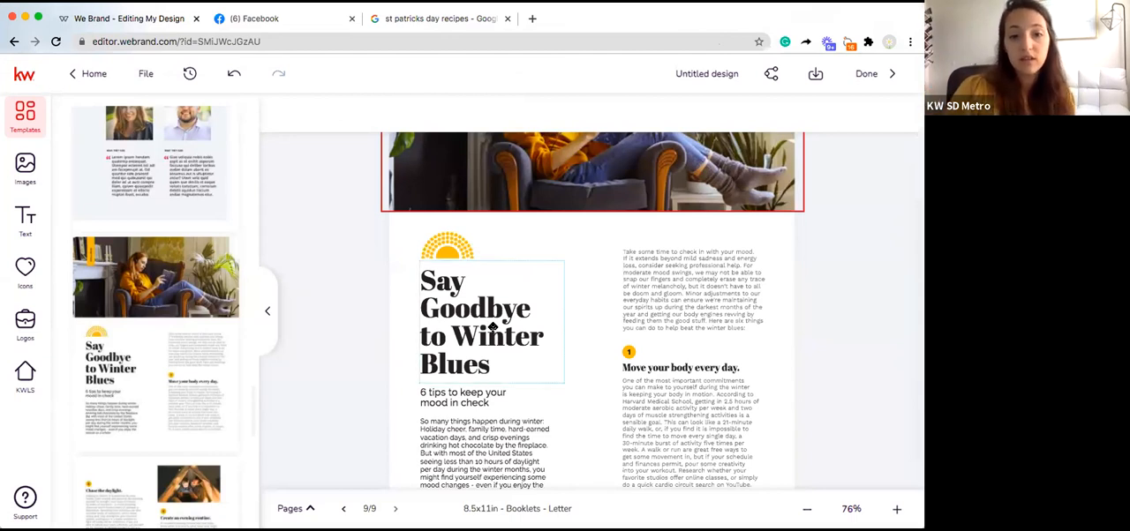
scroll(709, 469, down, 2)
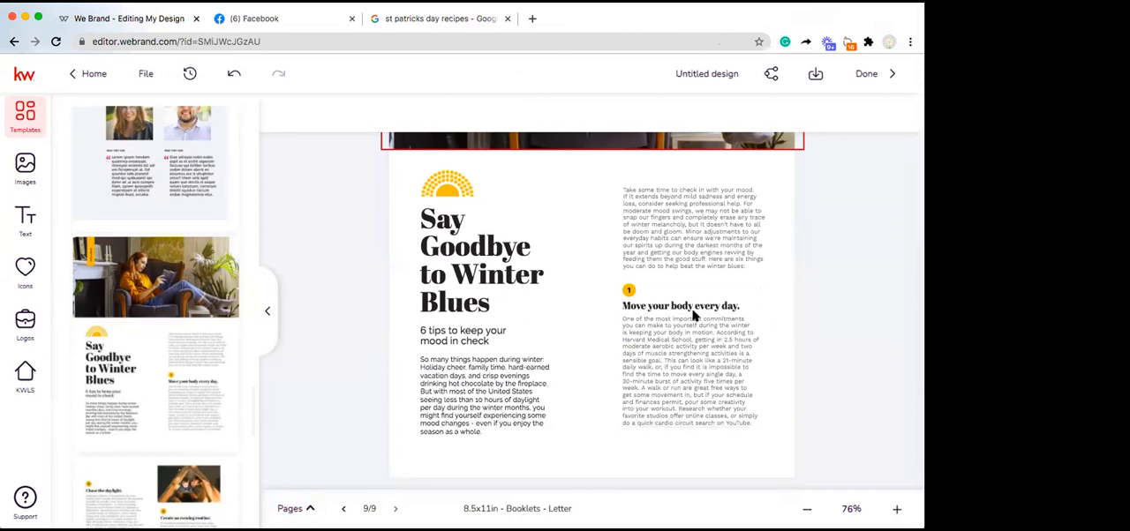
scroll(855, 333, up, 3)
click(854, 333)
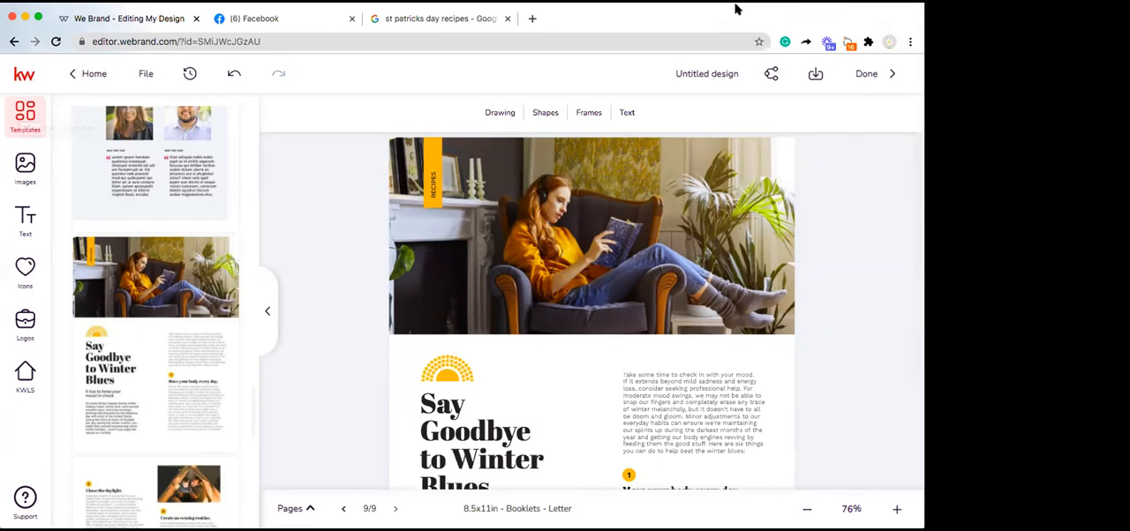
Step: Browse the Google image results for the "st patricks day recipes" search
click(496, 22)
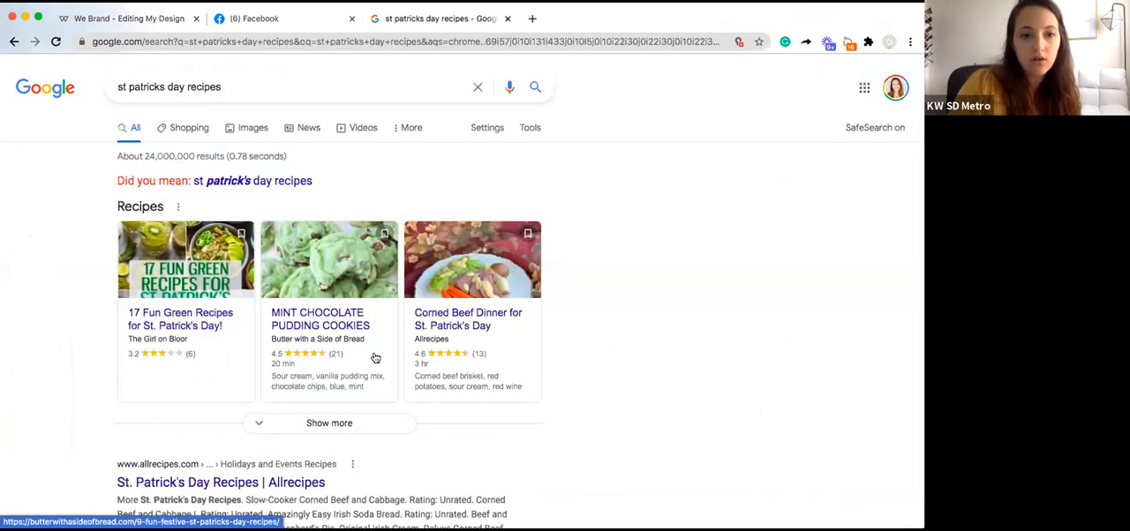
click(250, 128)
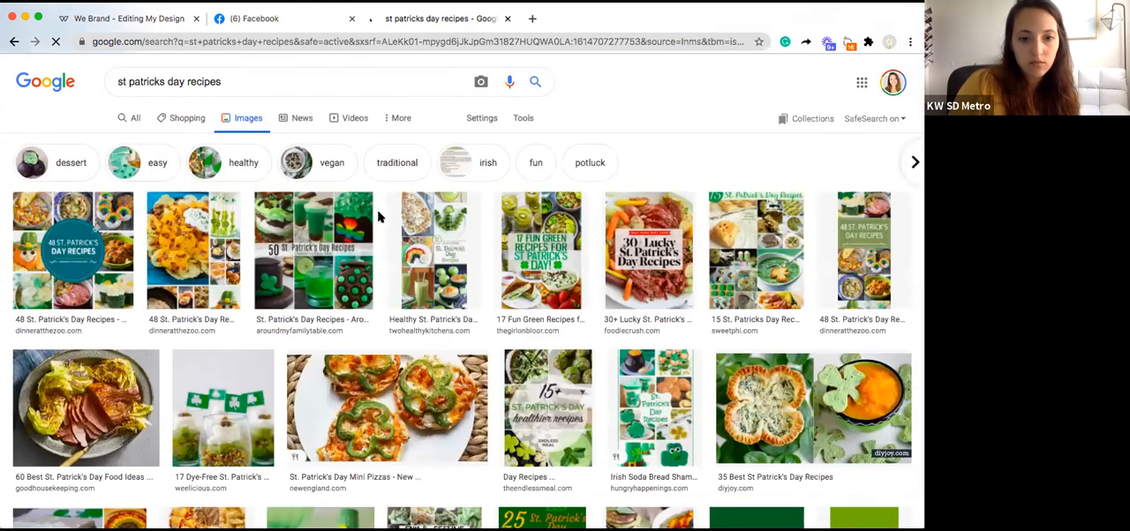
scroll(377, 209, down, 2)
scroll(377, 209, down, 3)
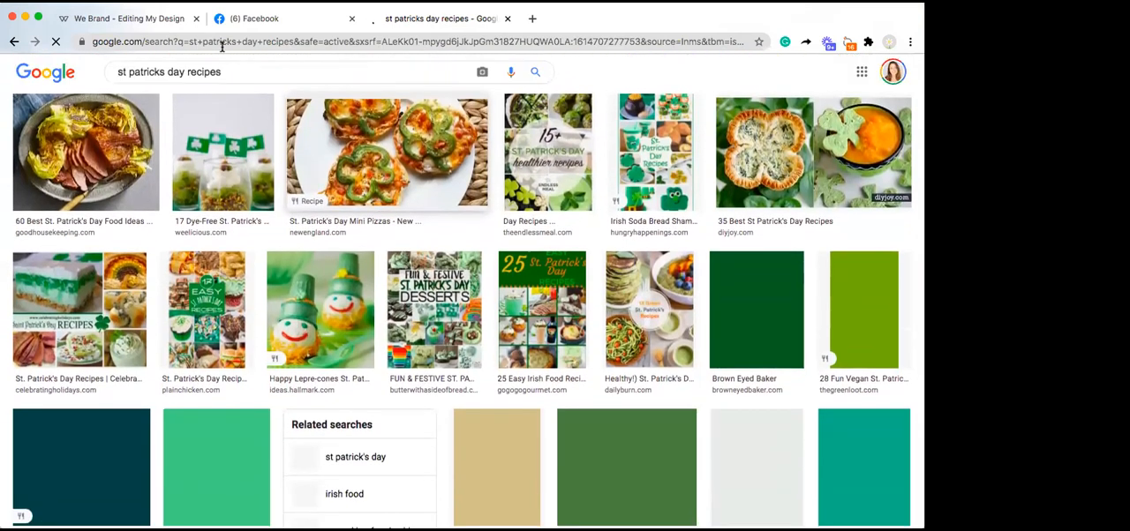
Step: Switch back to the booklet editor, finish editing and save the design
click(145, 21)
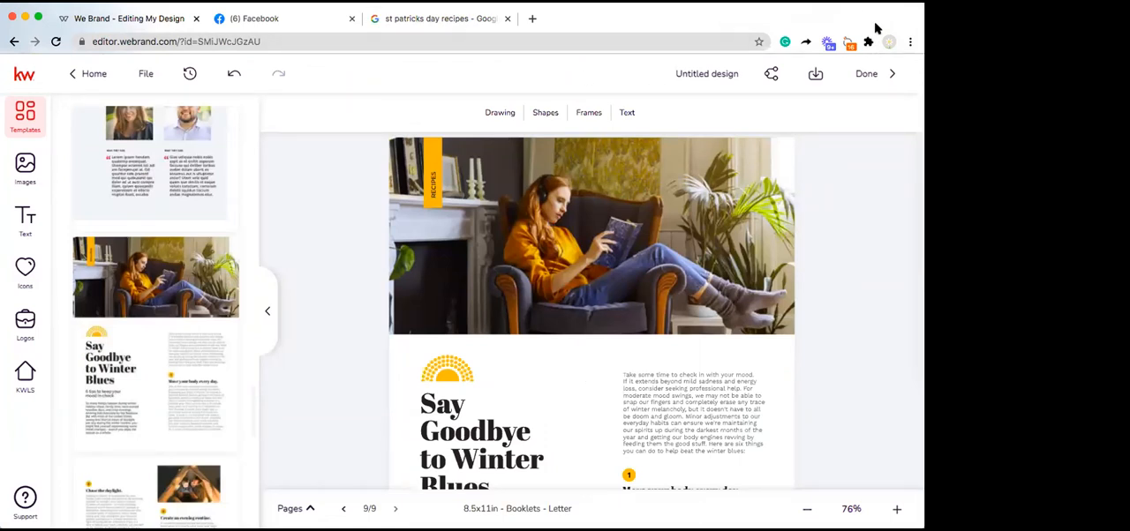
click(866, 74)
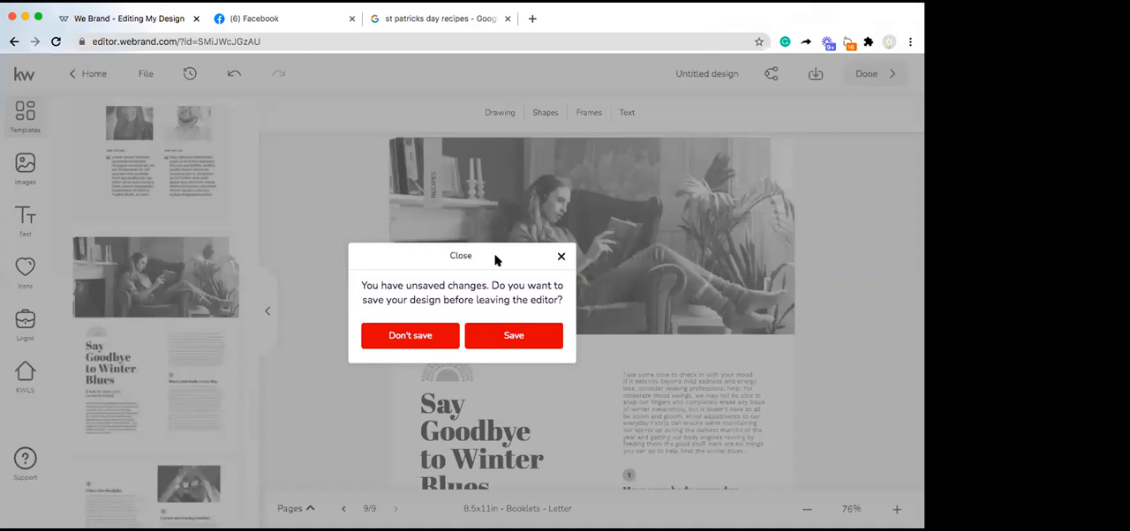
click(511, 337)
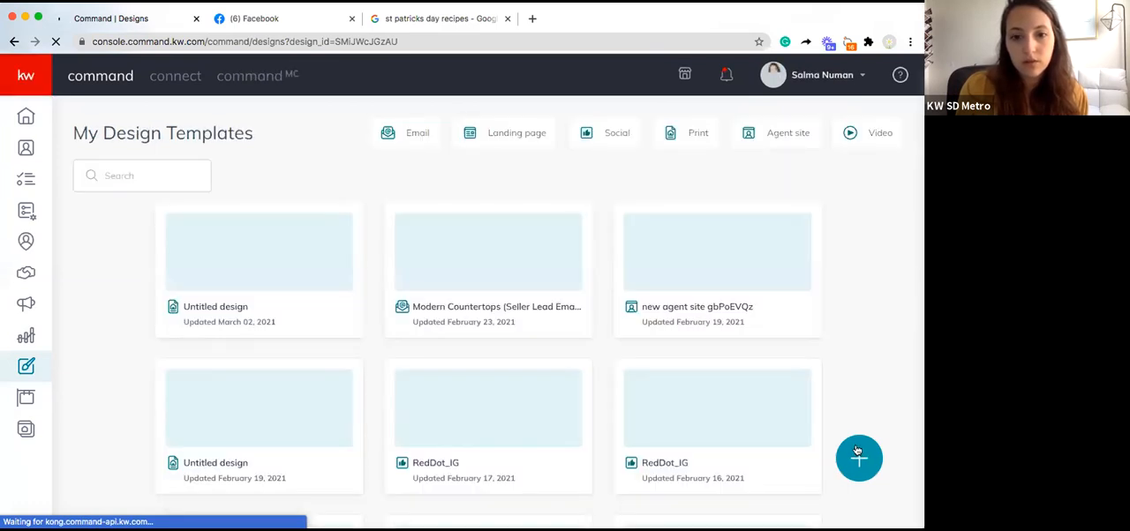
Step: Start creating a new Print design to reach the template library
click(861, 458)
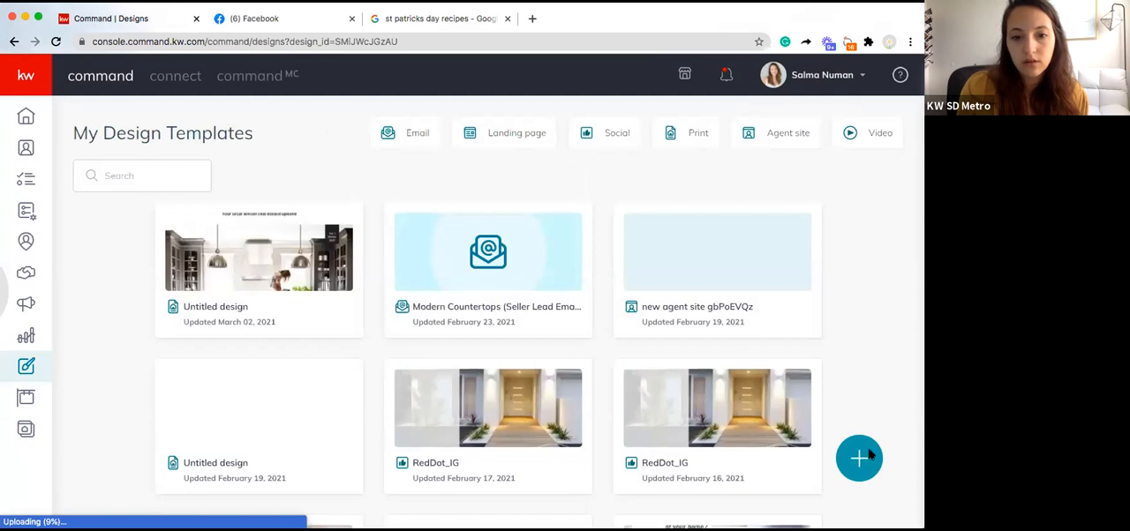
click(600, 223)
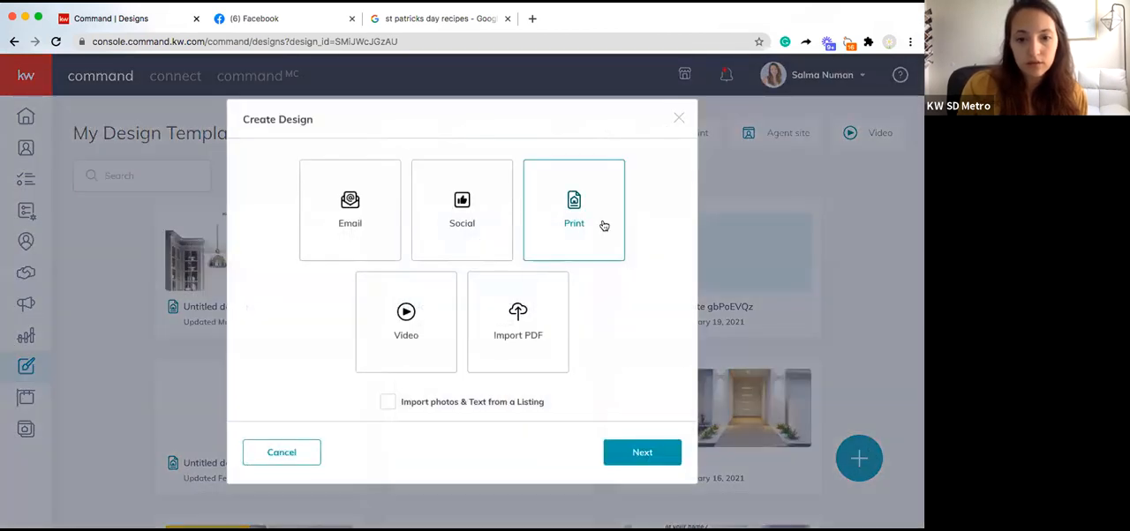
click(642, 452)
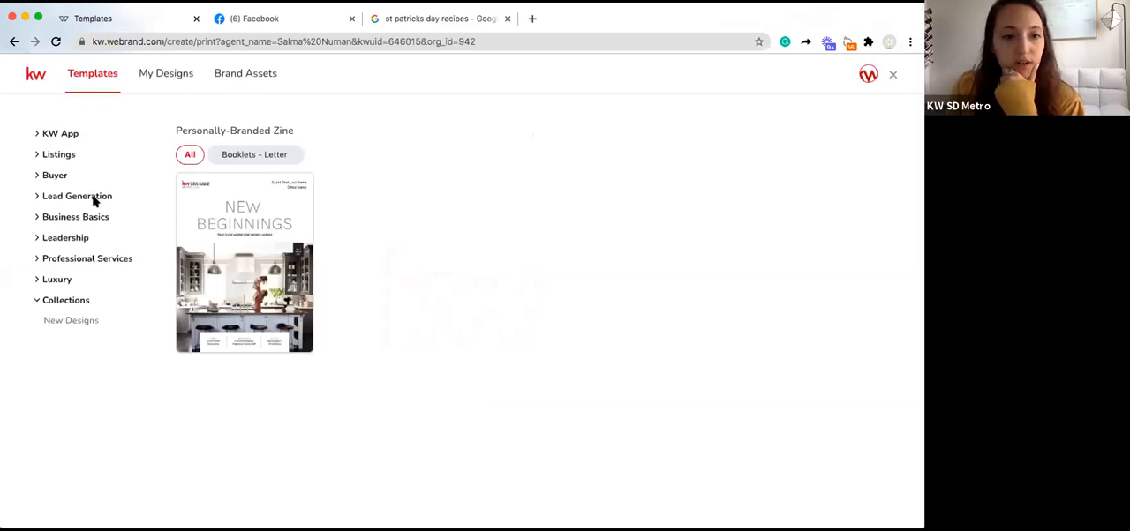
Step: Expand the Lead Generation templates, and reopen the untitled New Beginnings booklet from My Designs for editing
click(95, 198)
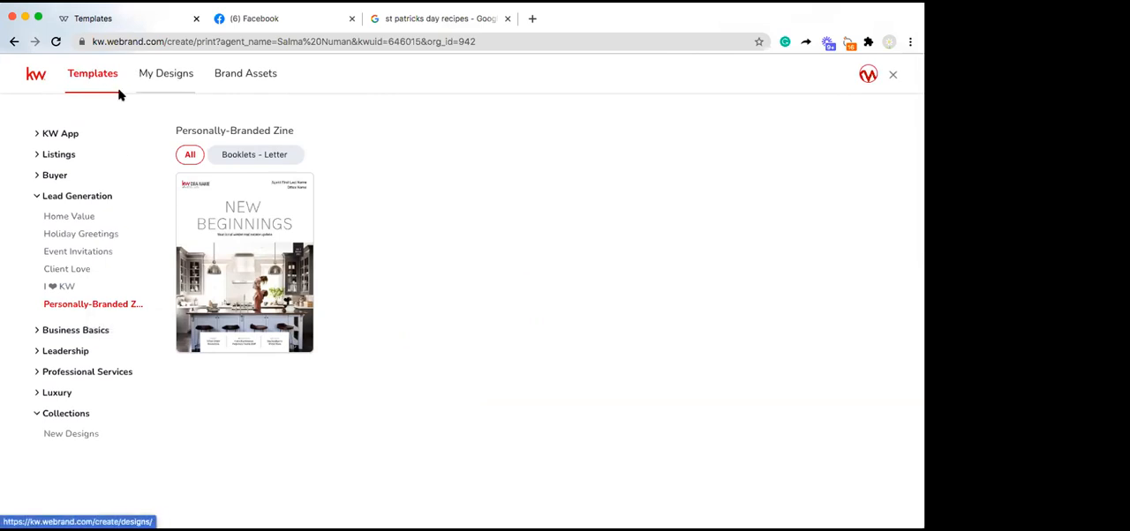
click(163, 69)
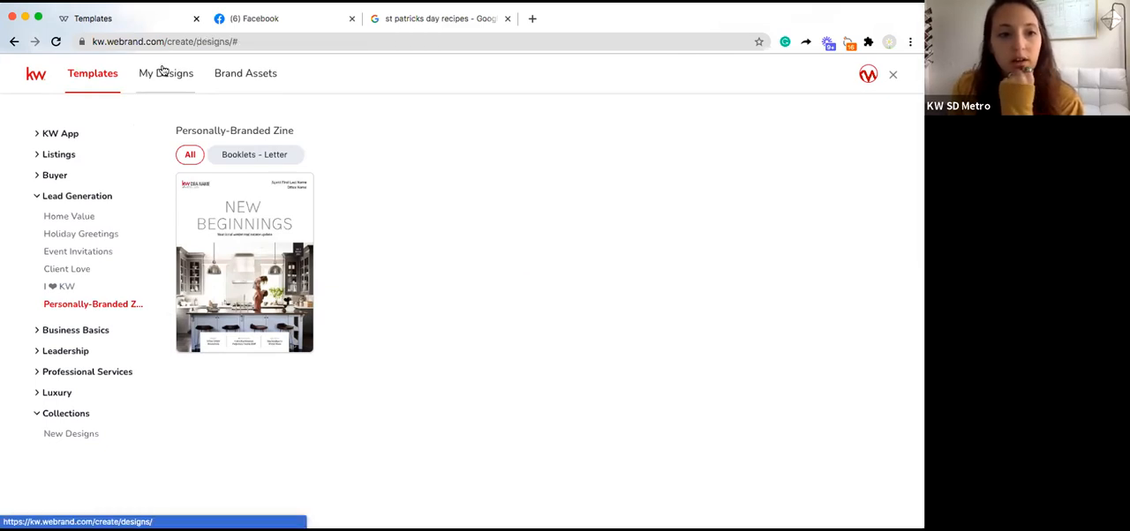
click(164, 71)
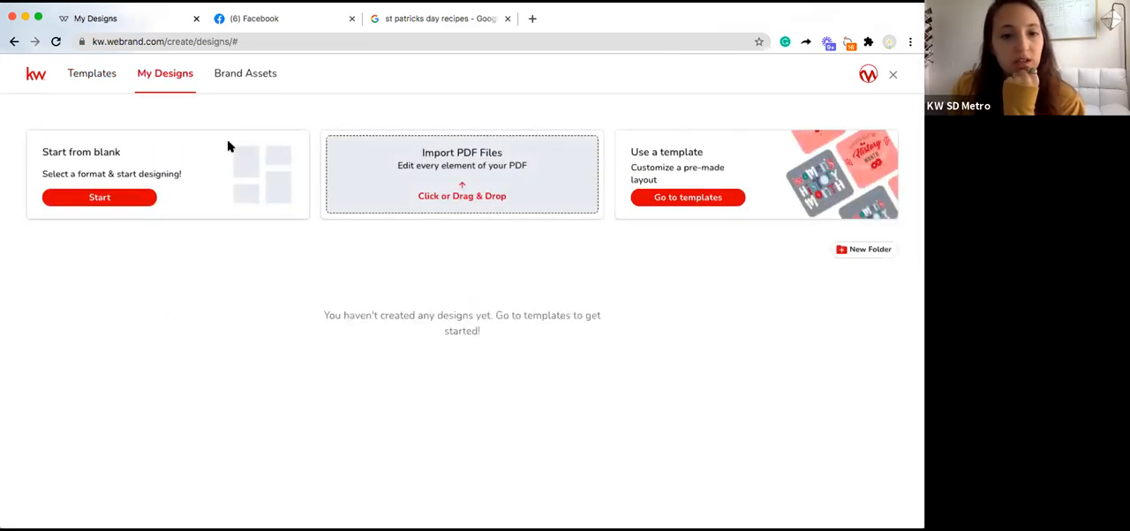
scroll(169, 287, down, 1)
scroll(168, 287, down, 4)
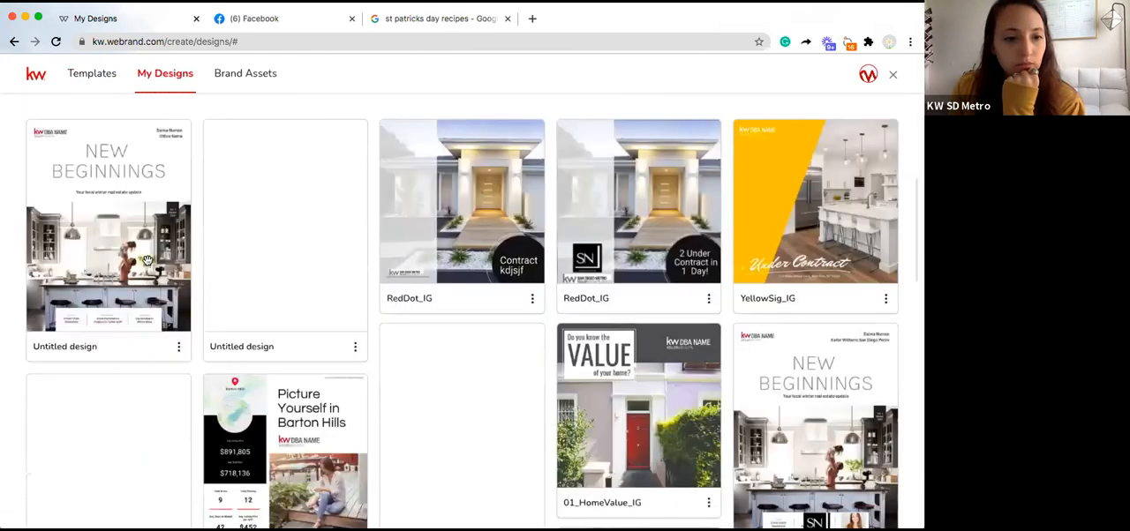
click(176, 348)
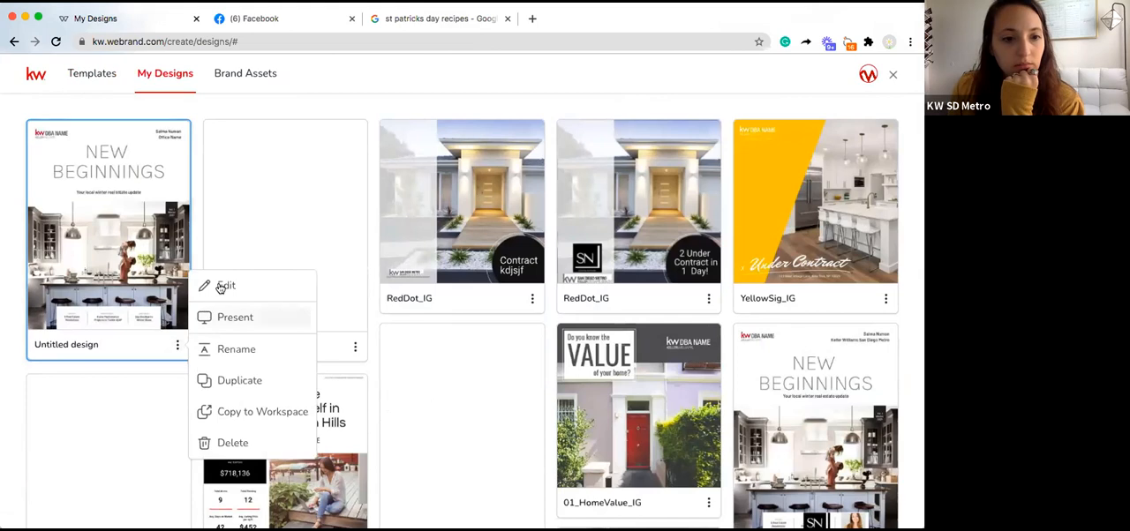
click(220, 283)
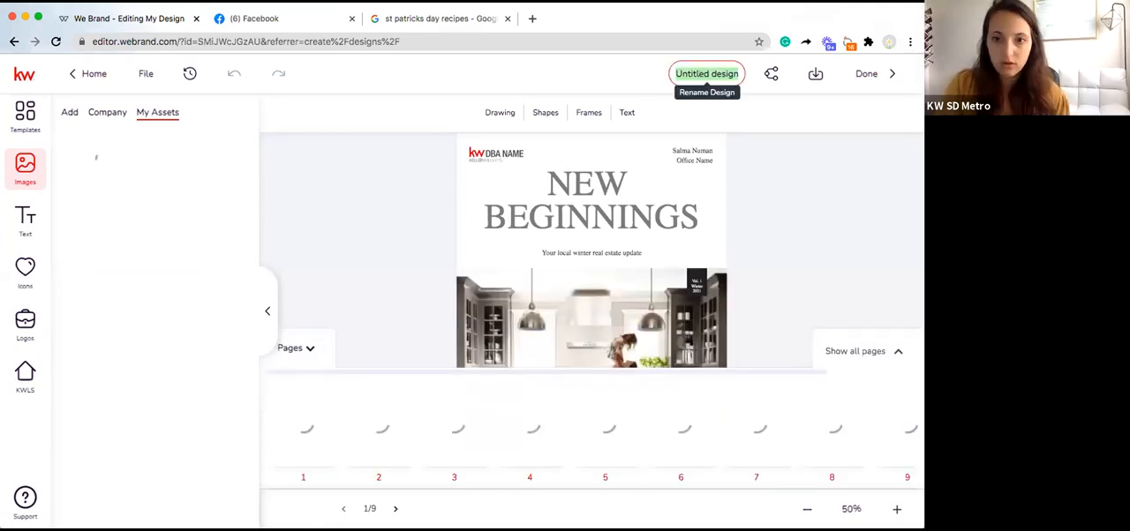
Step: Rename the untitled booklet design as MARCH NEWSLETTER
click(718, 73)
text(MARCH)
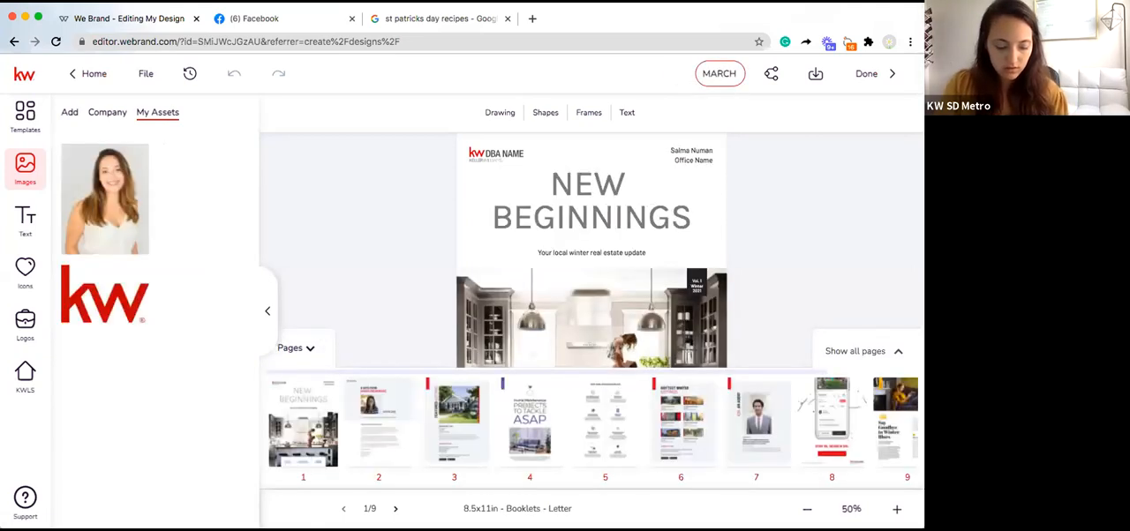
text( NEWSLETTER)
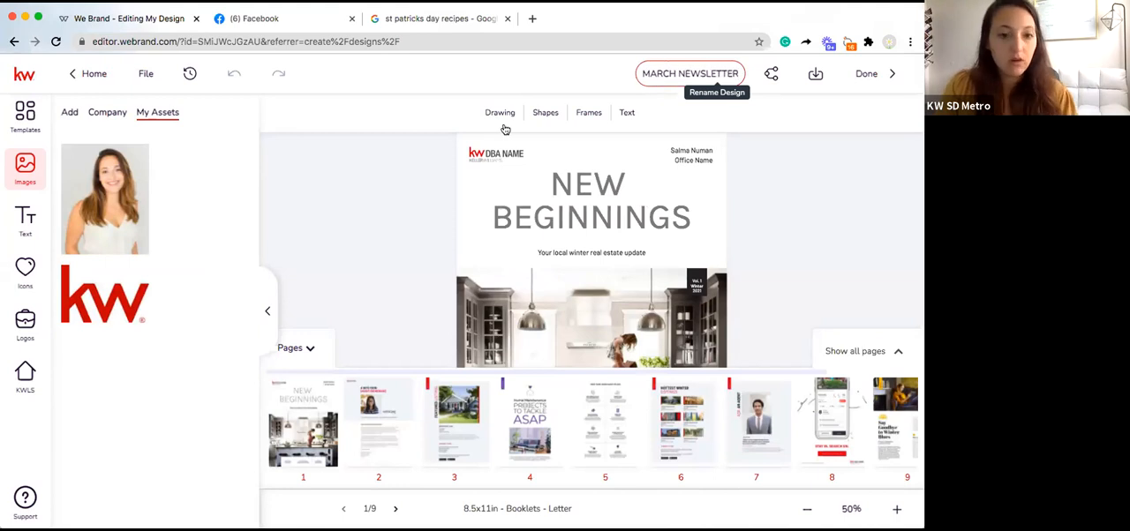
click(505, 130)
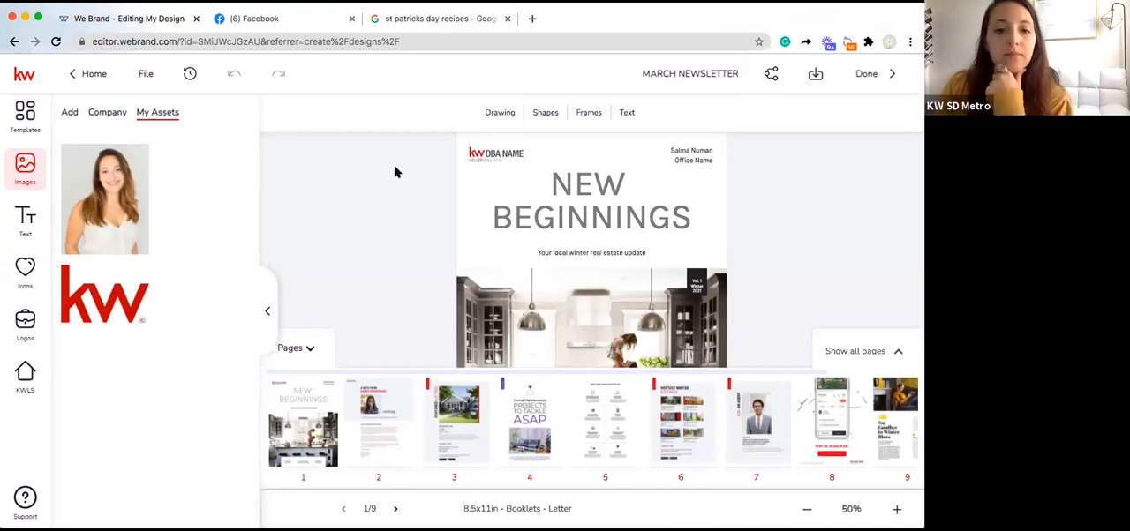
Step: Open page 2 and place the portrait from My Assets in the agent photo area
click(406, 436)
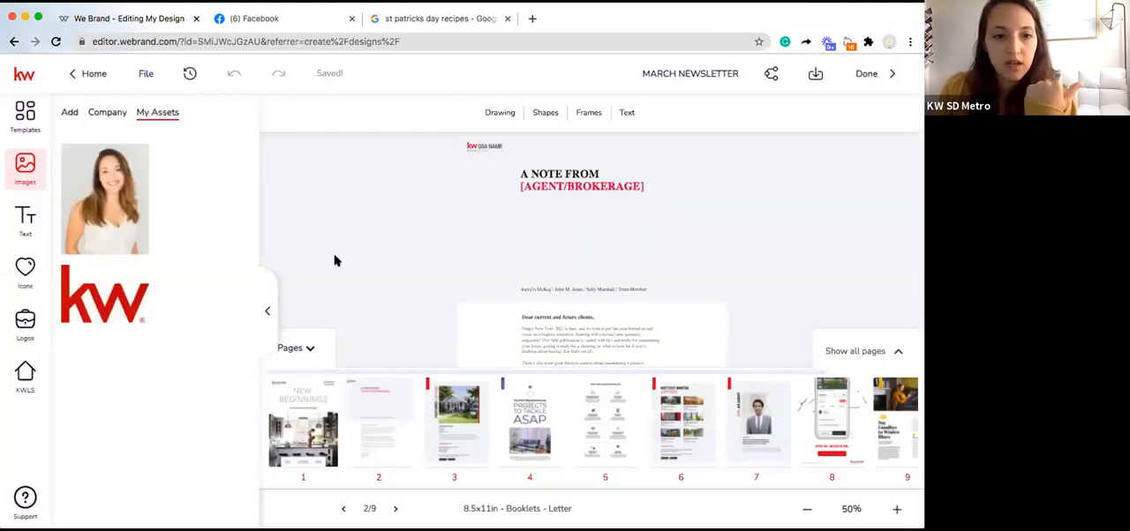
drag(246, 213, 559, 243)
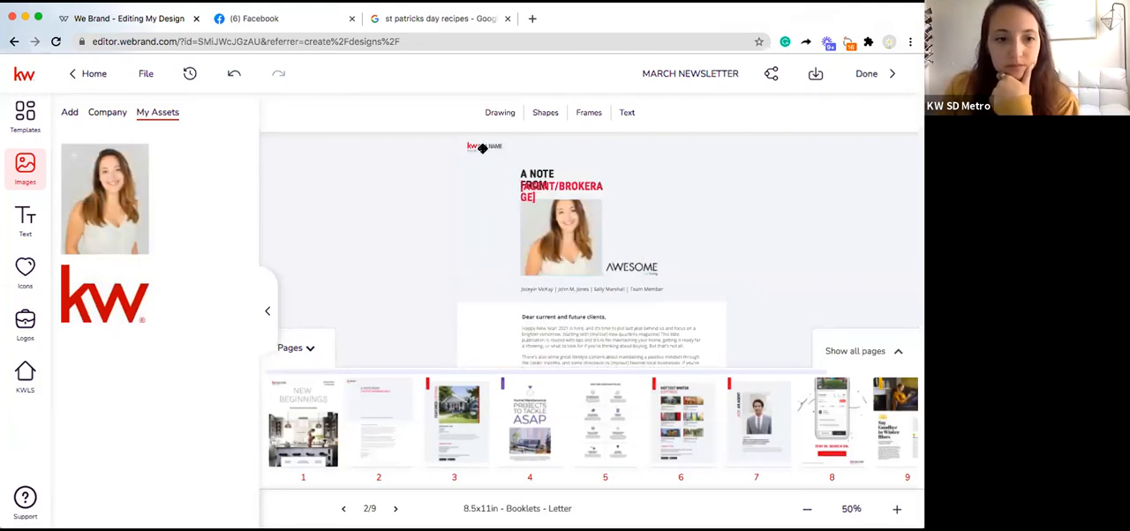
Step: Look at the image import sources and the computer upload dialog, and return to the saved assets without uploading anything
click(70, 112)
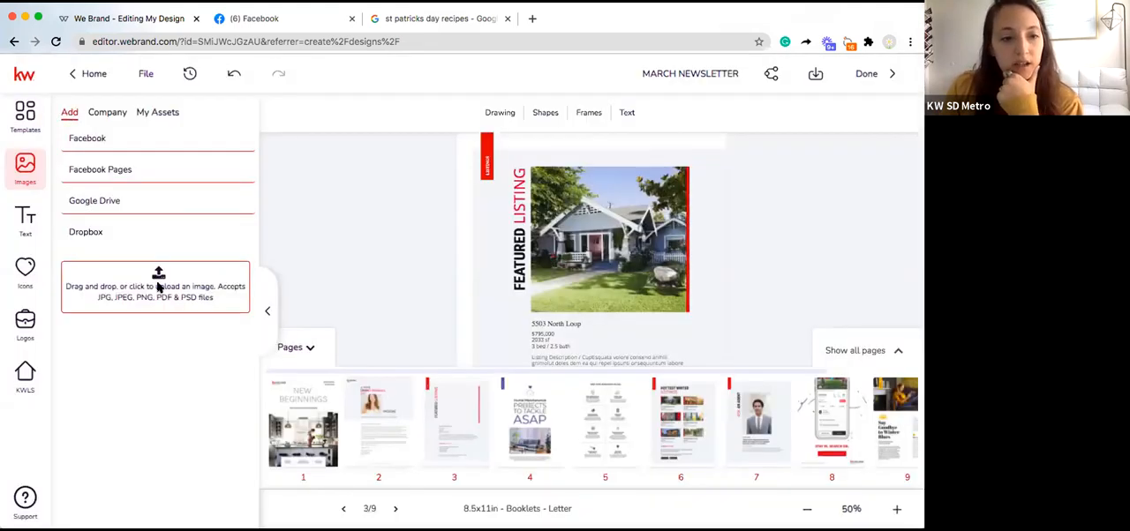
click(159, 278)
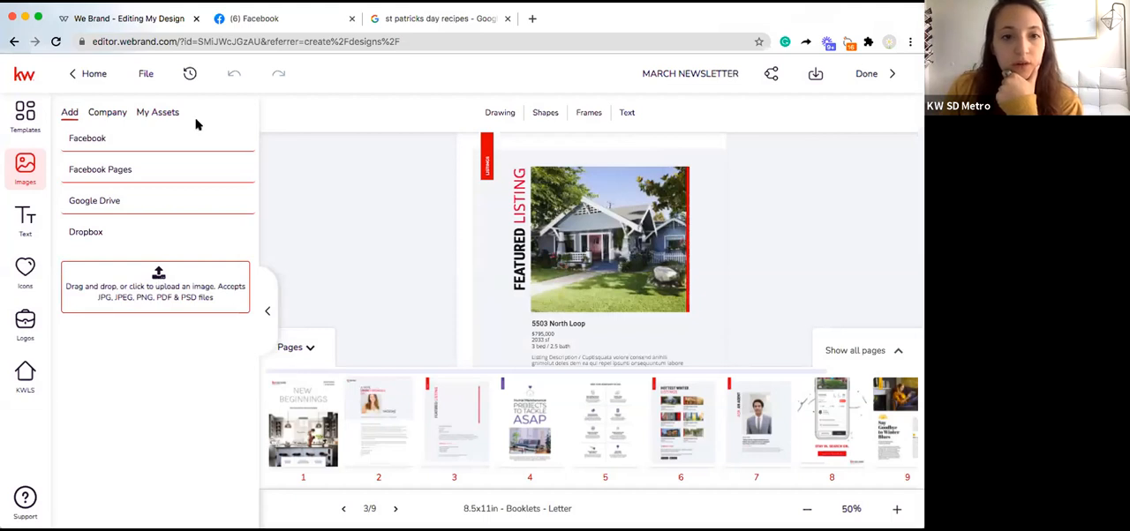
click(783, 500)
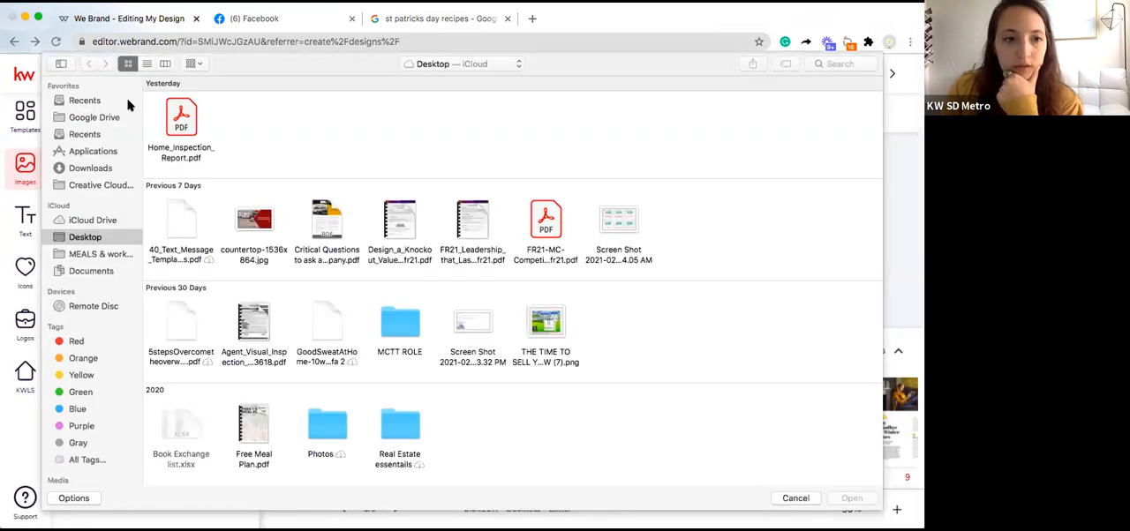
click(169, 118)
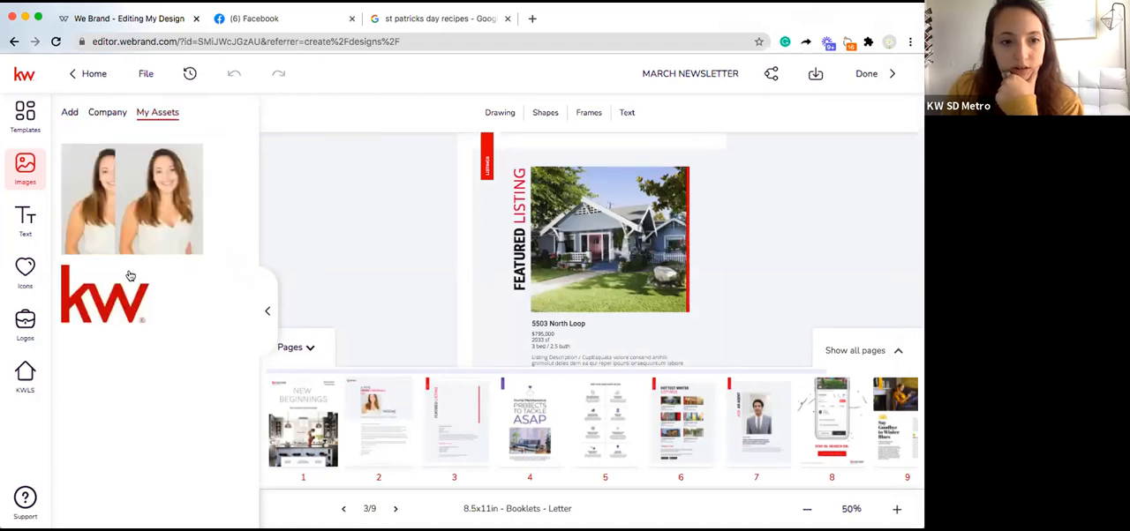
Step: Try to bring an asset onto page 3 and reposition the featured listing photo
drag(113, 293, 360, 254)
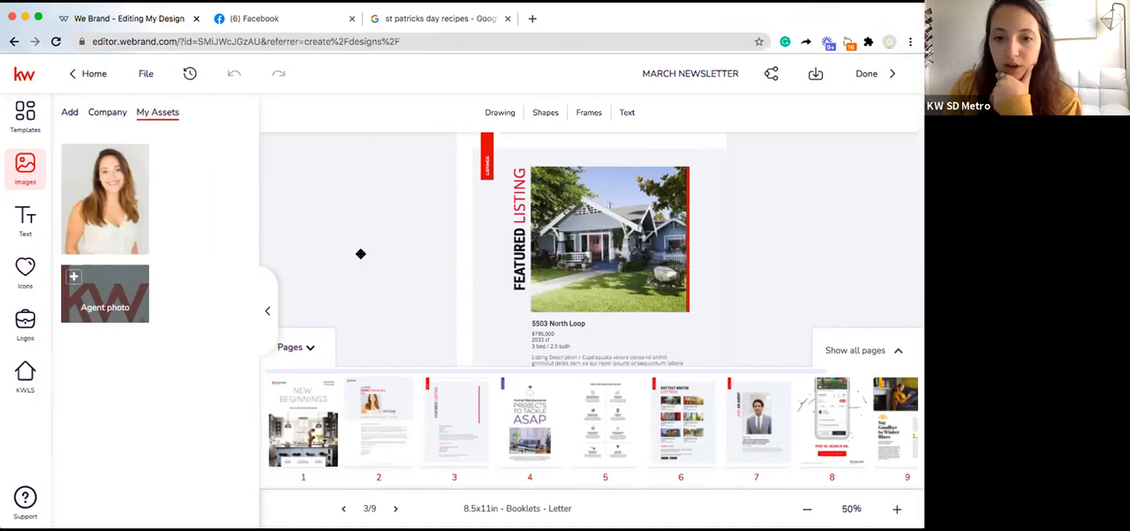
double_click(588, 240)
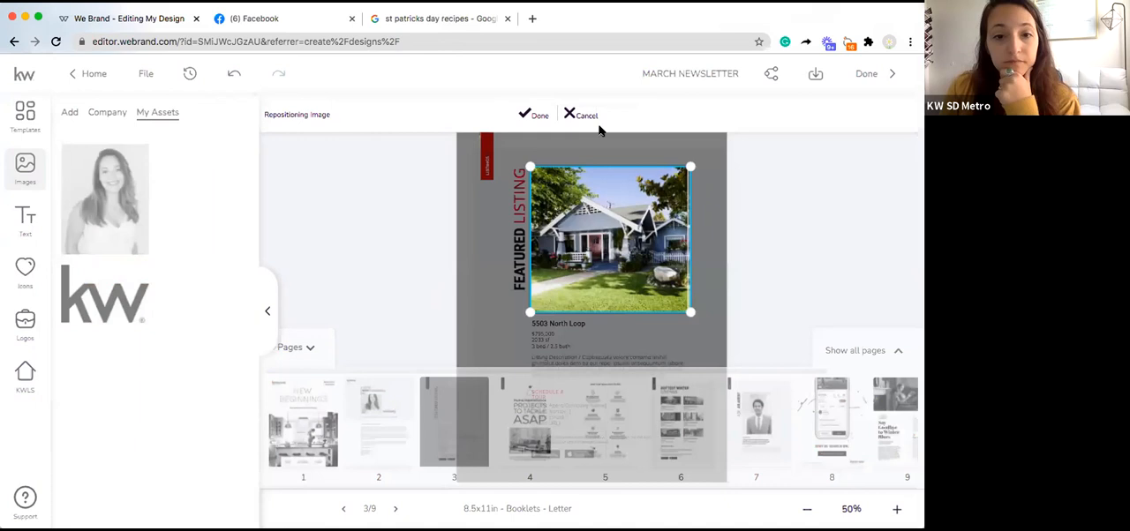
click(567, 148)
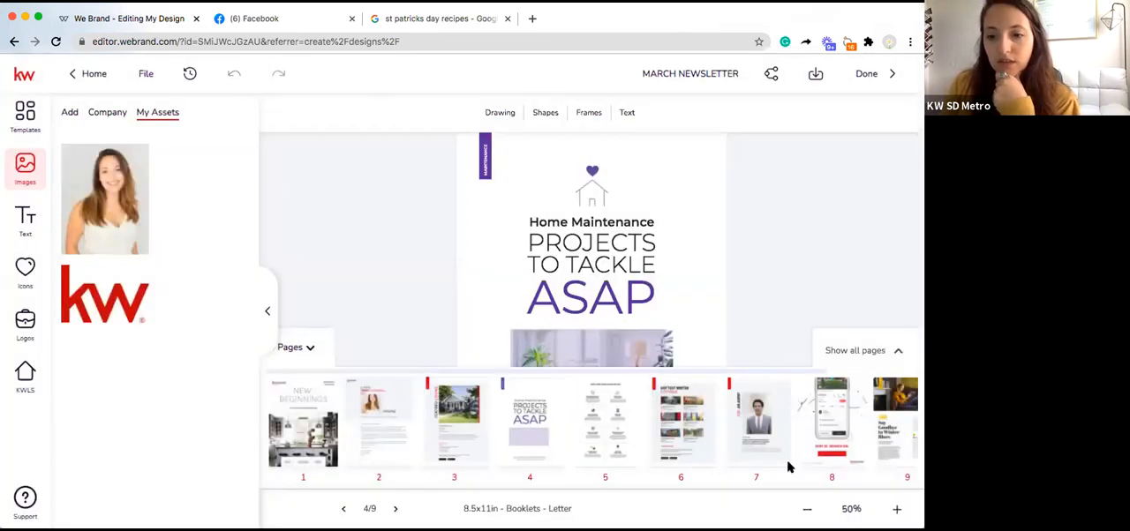
Step: Display page 9 of the booklet and collapse the page thumbnail strip
click(876, 426)
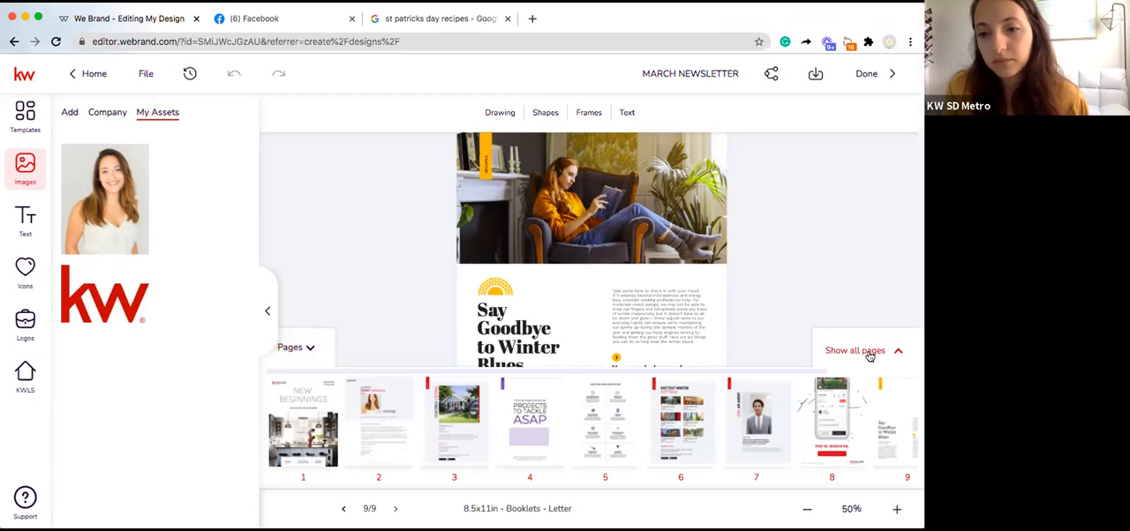
click(307, 351)
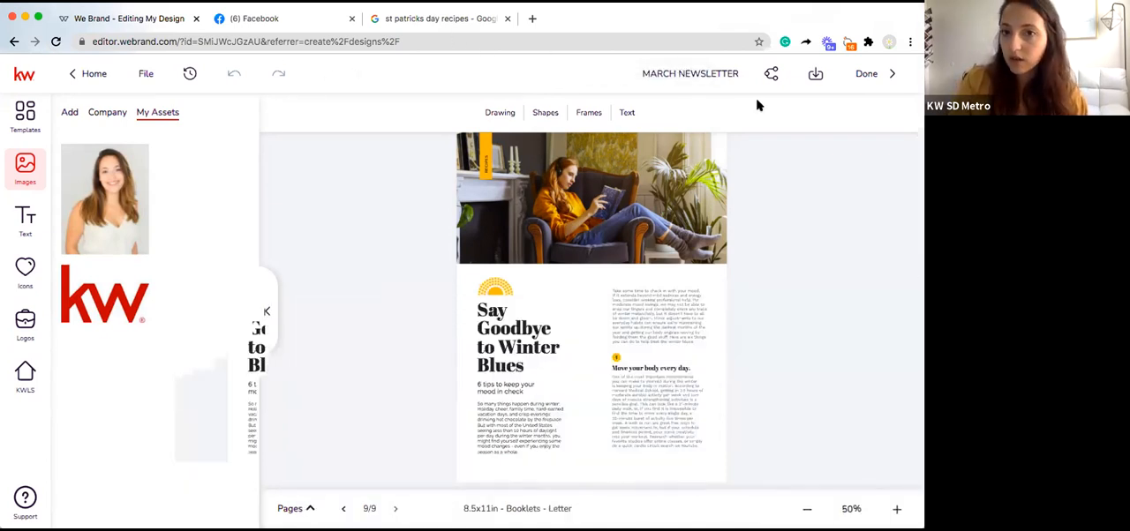
Step: Save the St. Patrick's Day Mini Pizzas photo from the Google image results to the Desktop as a JPEG image
click(436, 25)
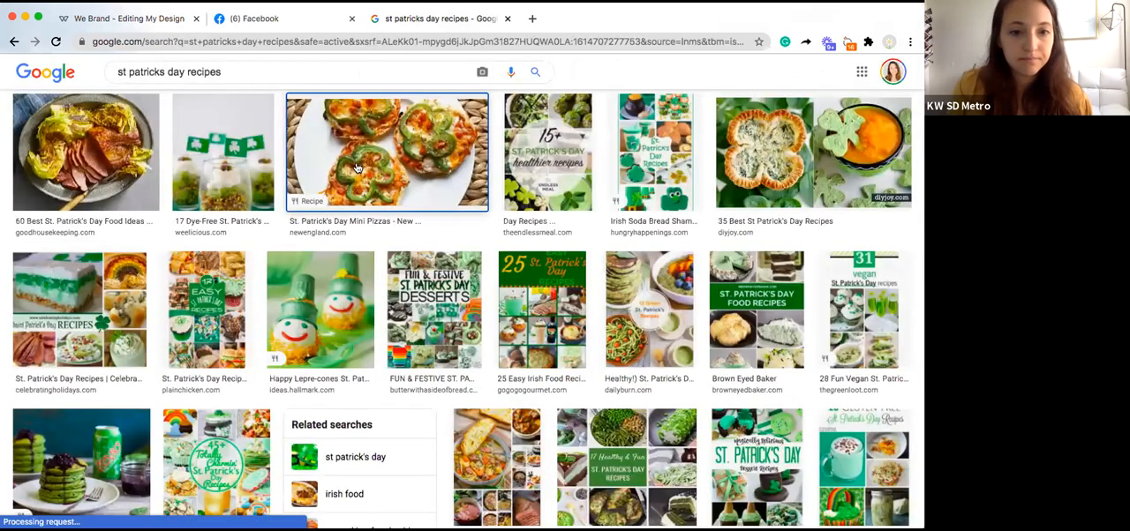
click(357, 168)
right_click(609, 182)
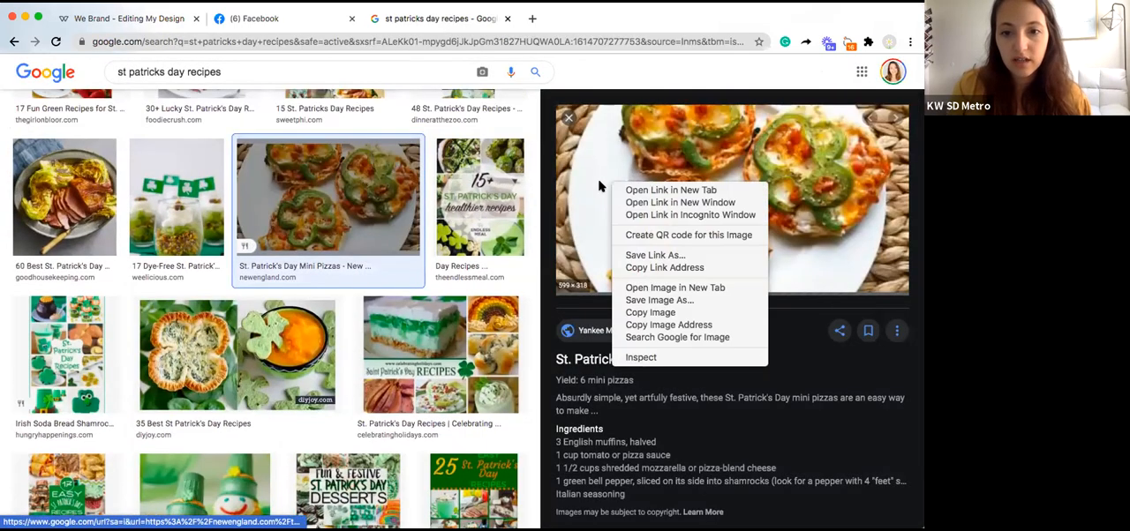
click(661, 300)
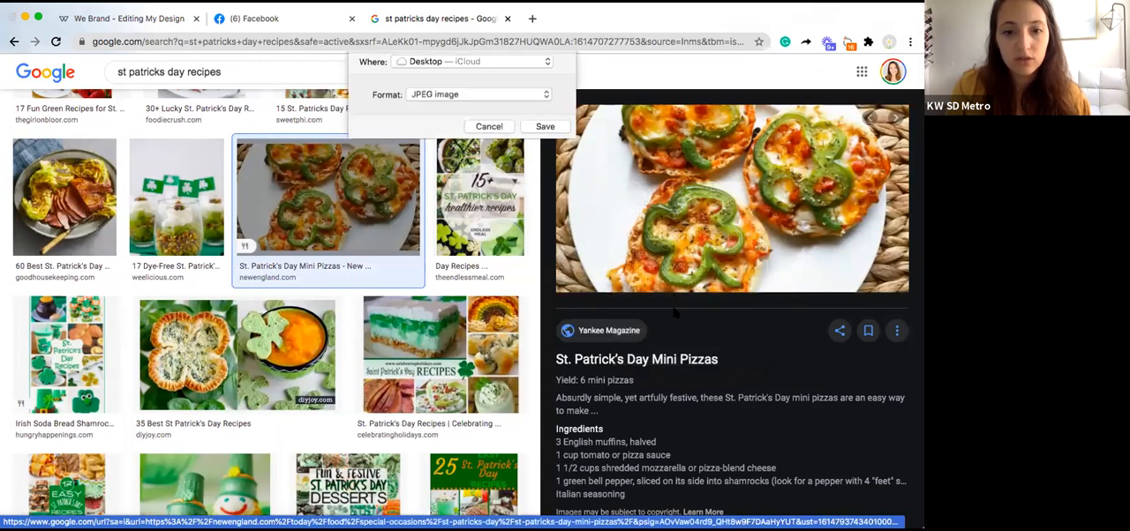
click(540, 173)
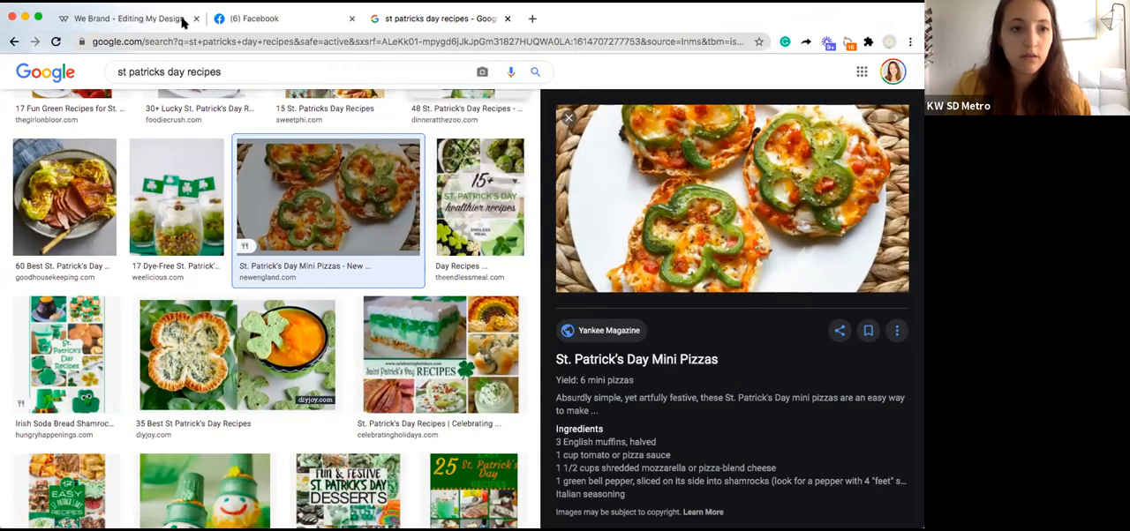
Step: Return to the newsletter editor, upload download.jpeg from the Desktop and use it as page 9's header photo
click(139, 19)
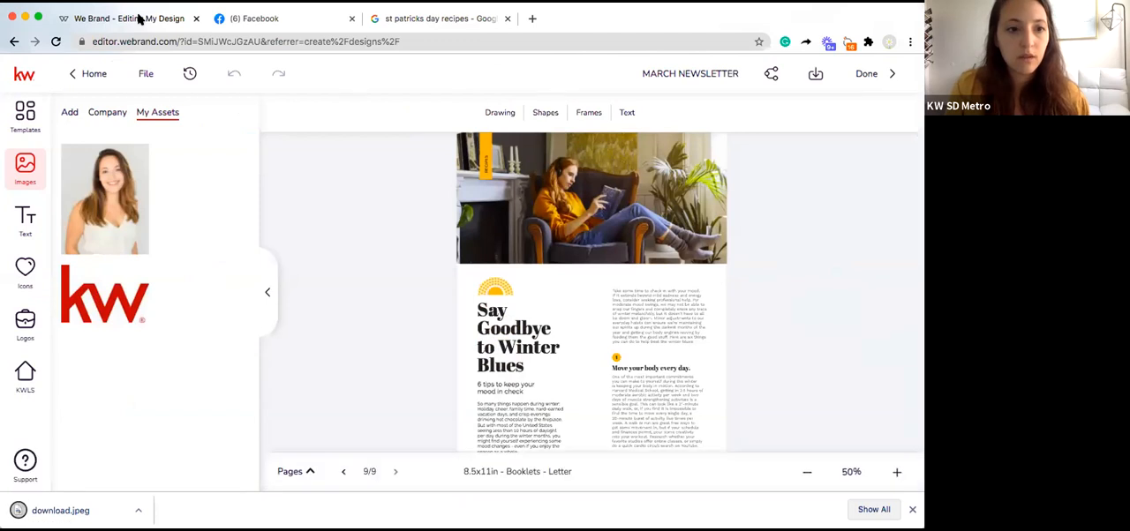
click(69, 112)
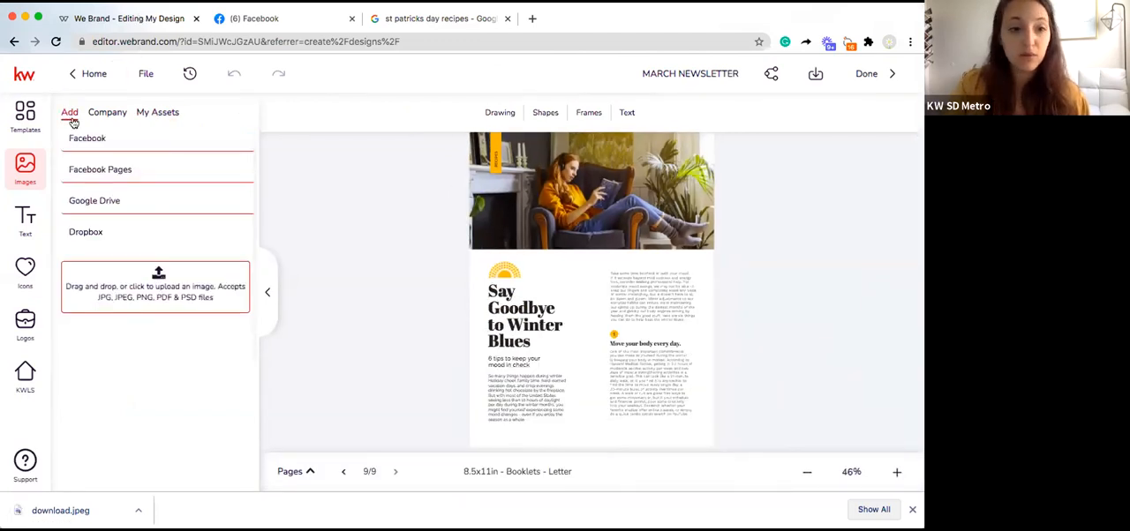
click(158, 281)
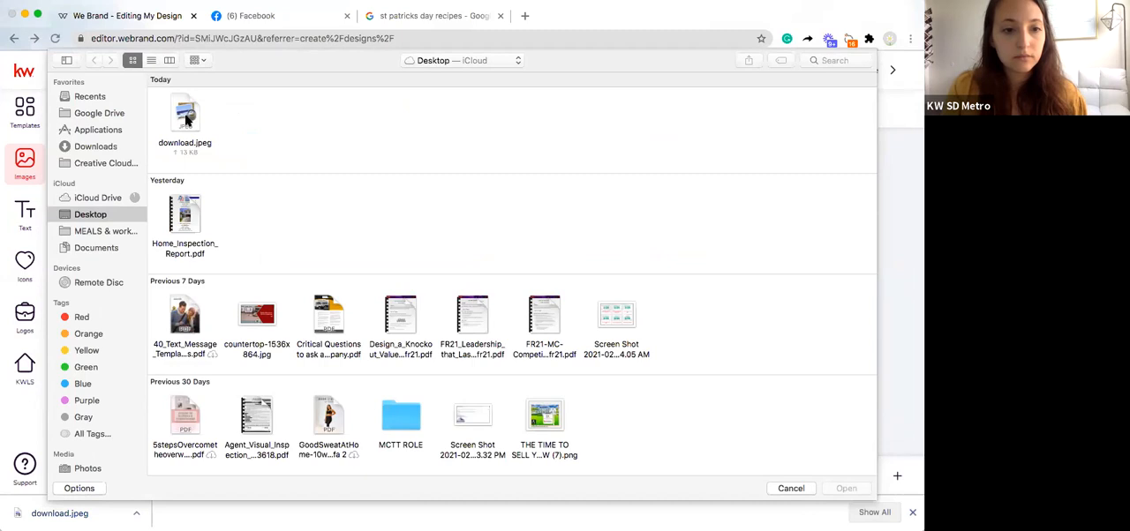
double_click(187, 121)
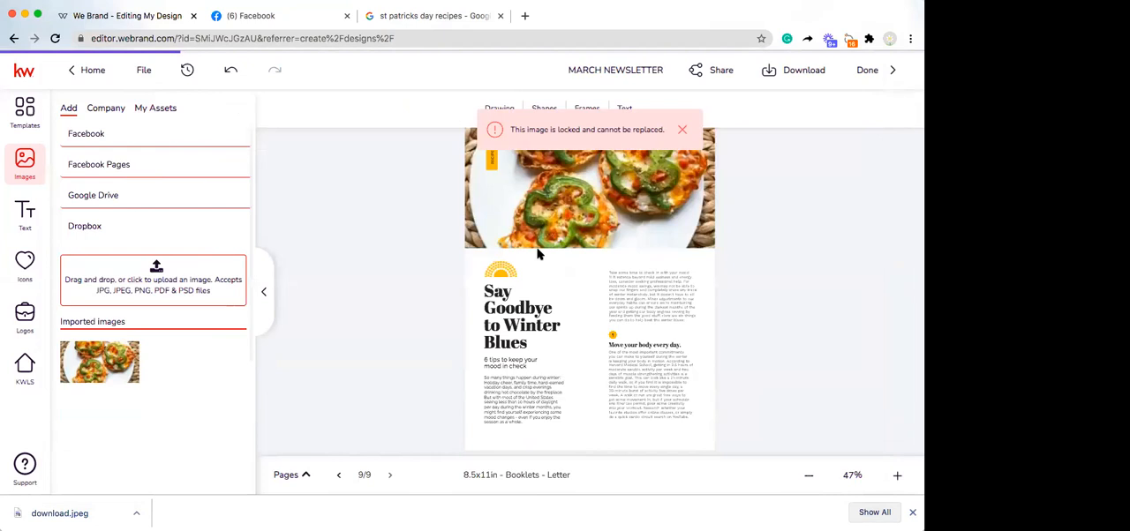
Step: Copy the recipe title "St. Patrick's Day Mini Pizzas" from the Google result and return to page 9 of the newsletter
click(510, 302)
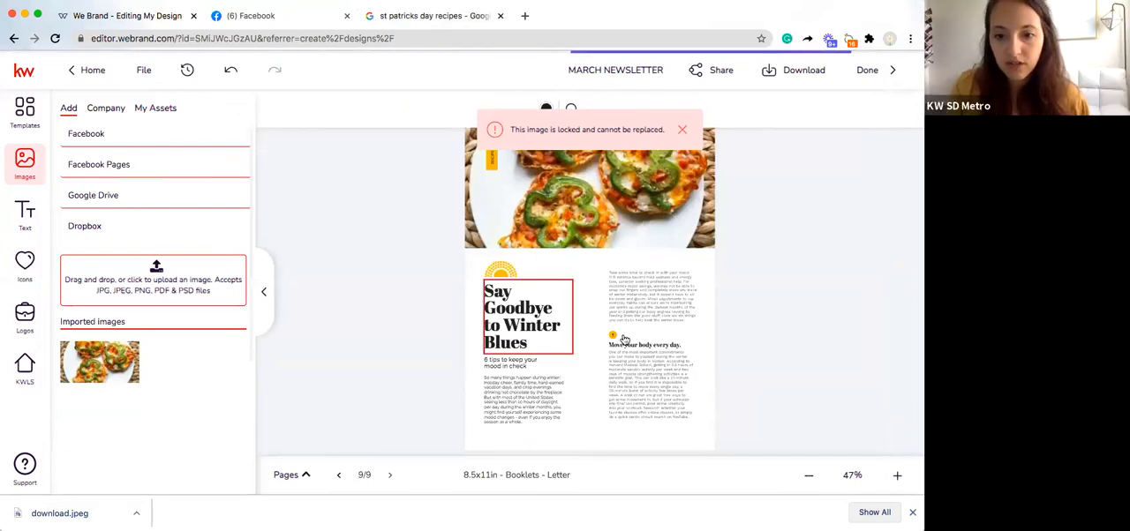
click(368, 20)
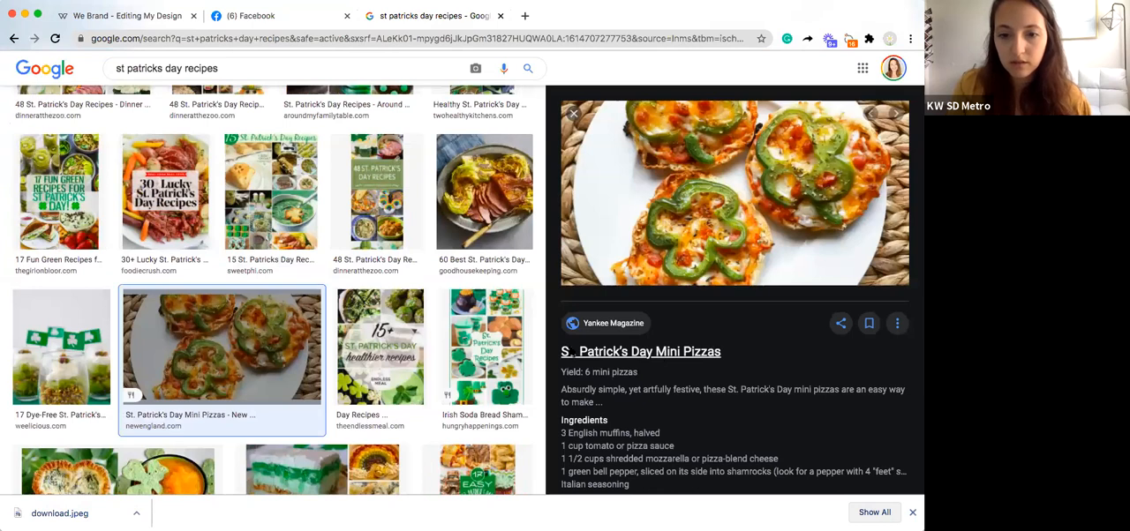
scroll(651, 395, up, 1)
triple_click(657, 353)
right_click(657, 353)
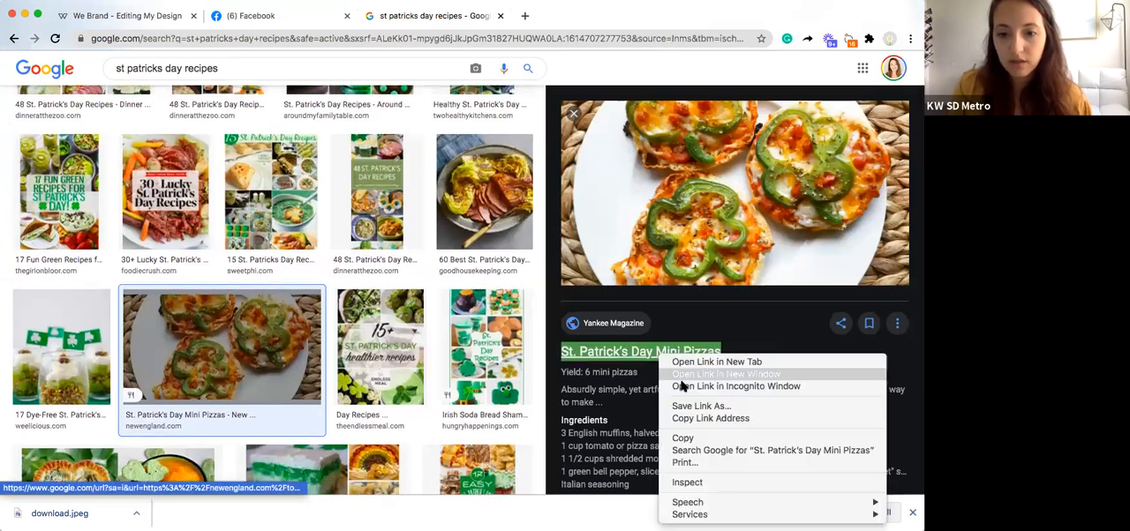
click(692, 439)
click(95, 17)
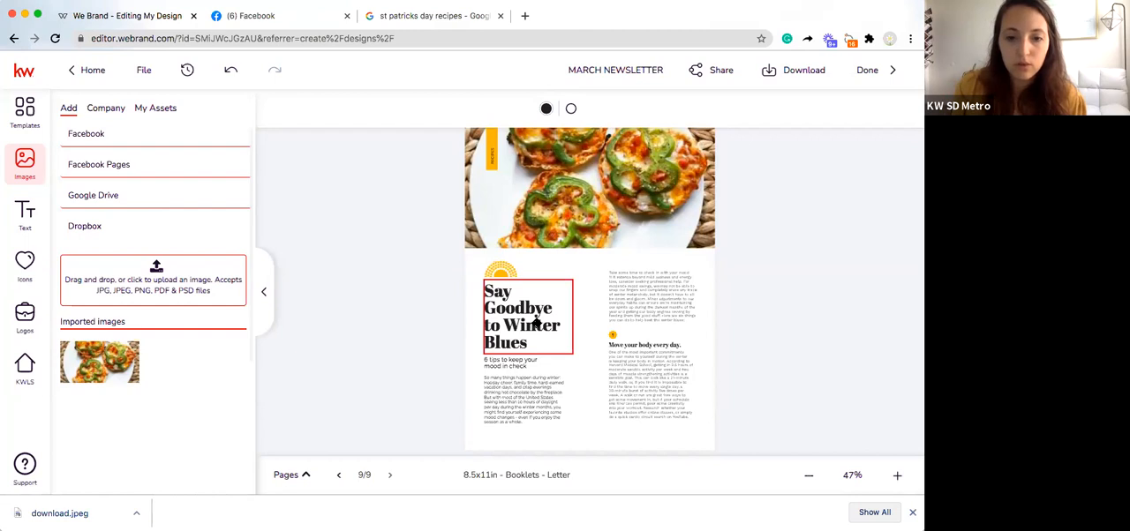
Step: Check which editing options and fill colour settings the "Say Goodbye to Winter Blues" heading on page 9 offers
right_click(554, 187)
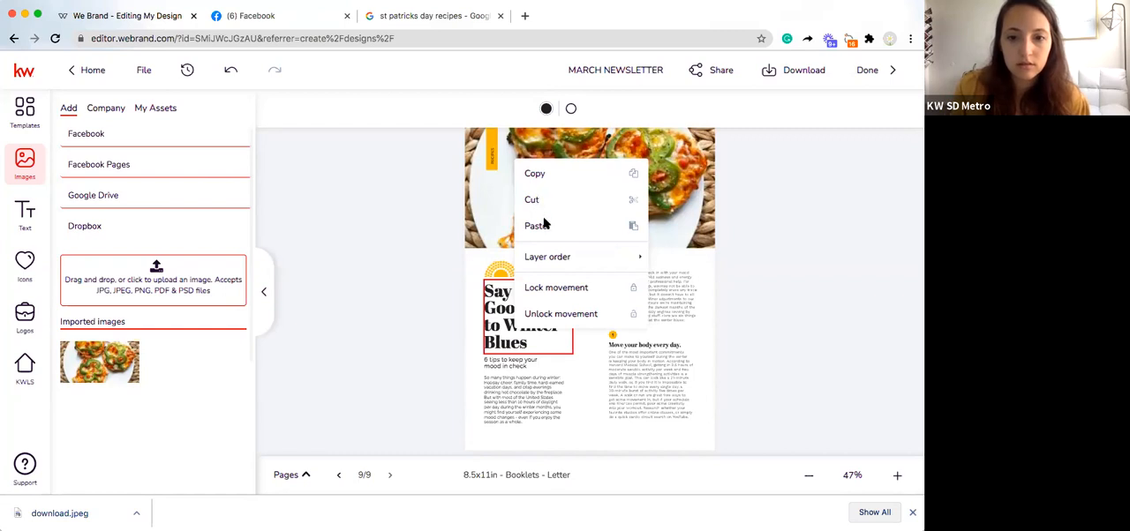
click(813, 245)
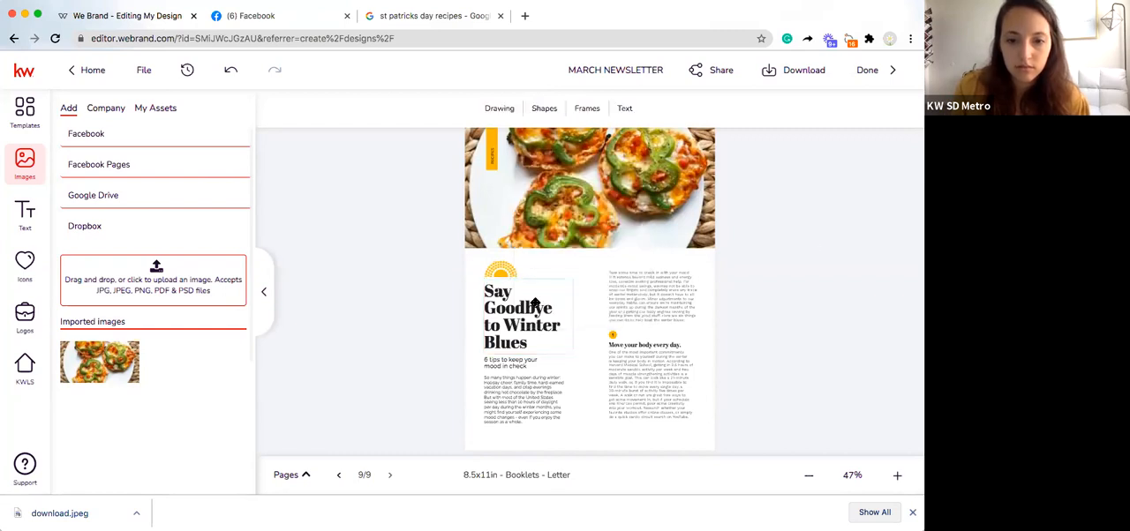
click(534, 303)
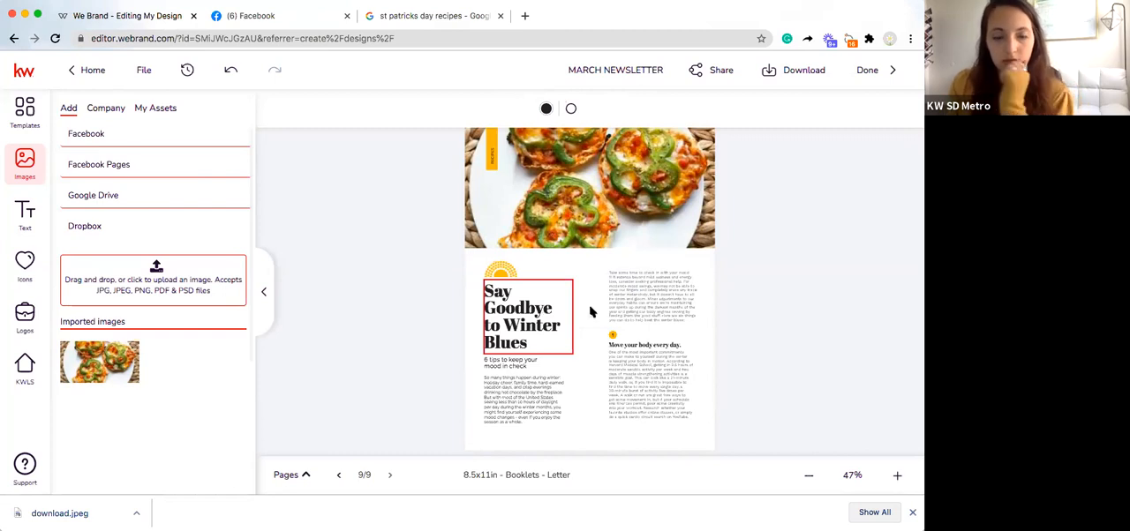
right_click(545, 323)
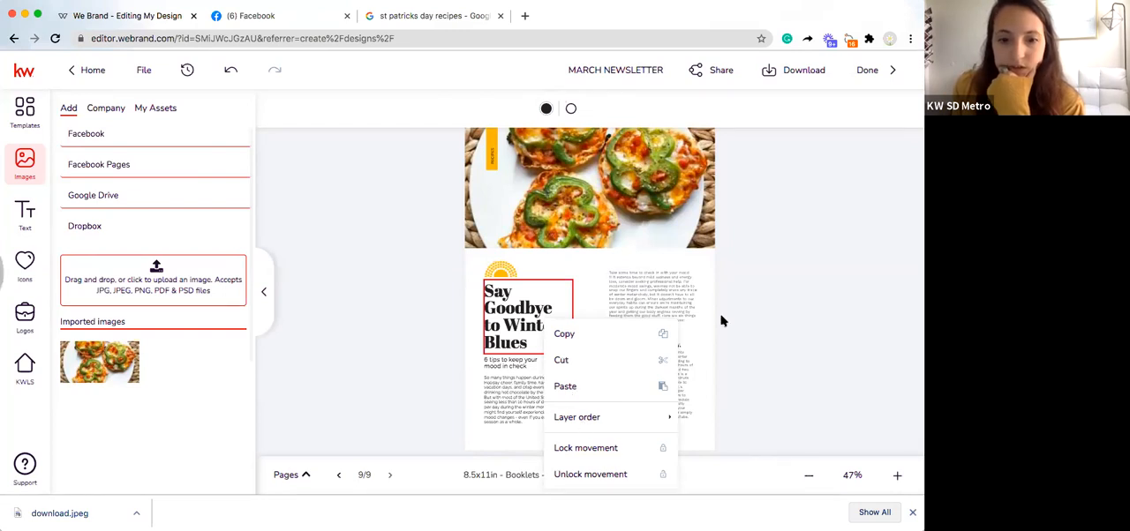
click(522, 318)
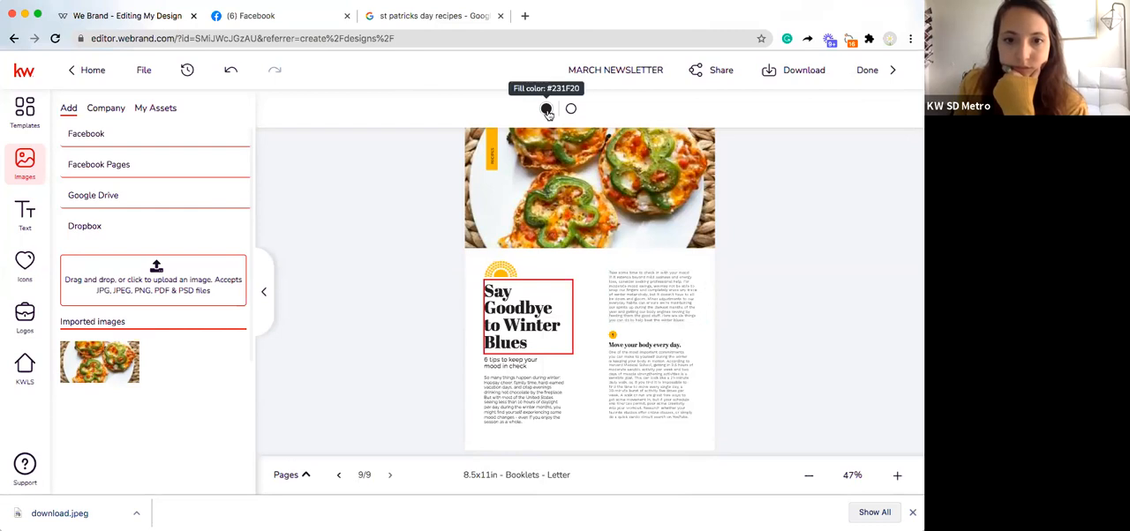
click(546, 109)
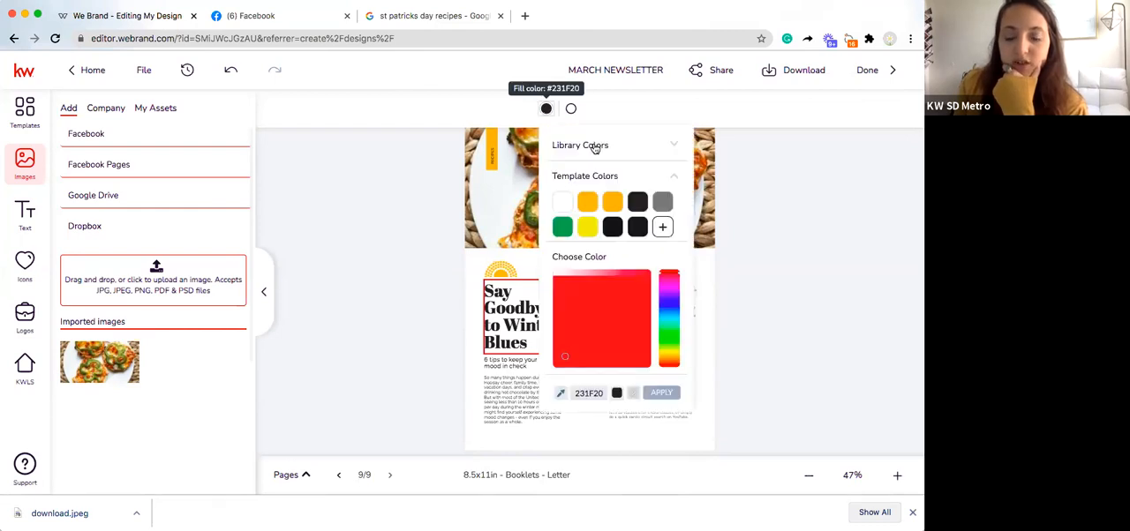
click(529, 314)
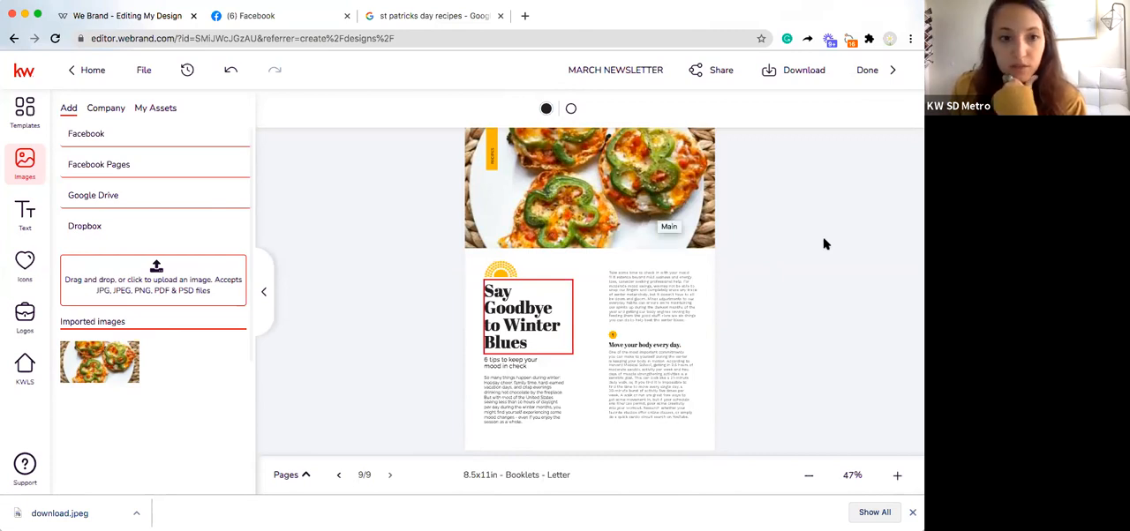
Step: Browse the page templates, add the Year in Review layout as a new page 10, and collapse the page thumbnail strip
click(25, 112)
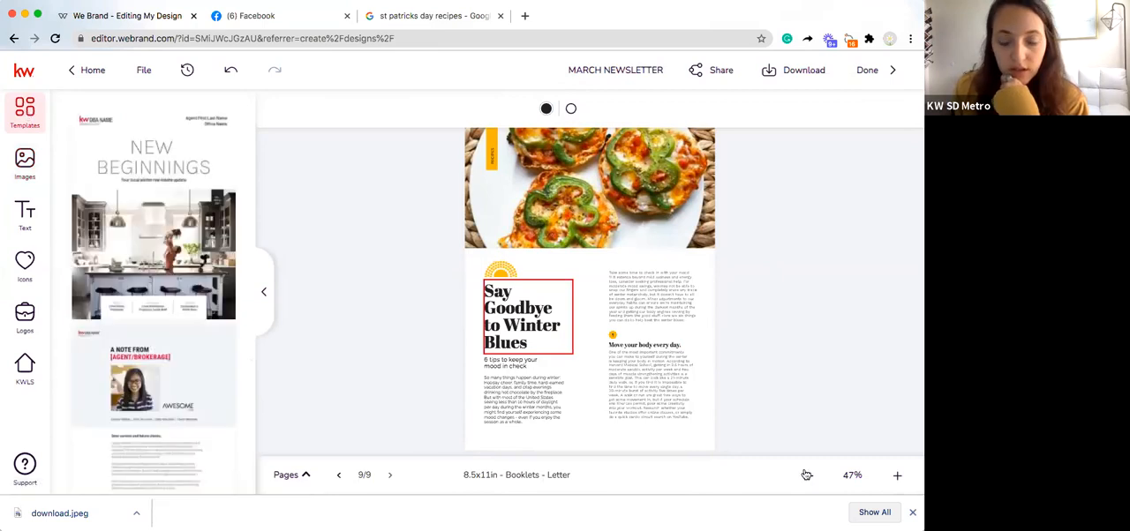
click(305, 474)
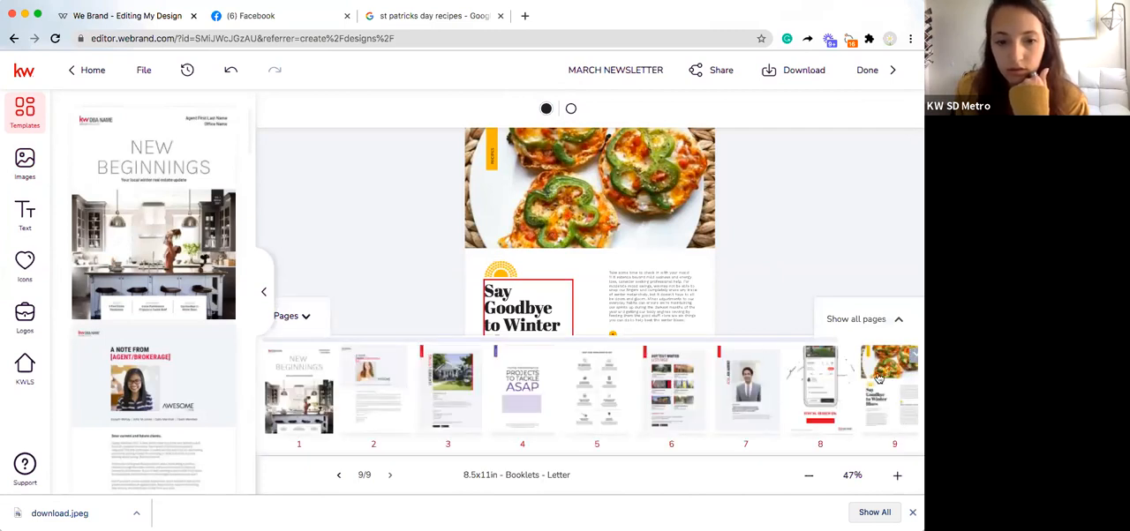
click(532, 492)
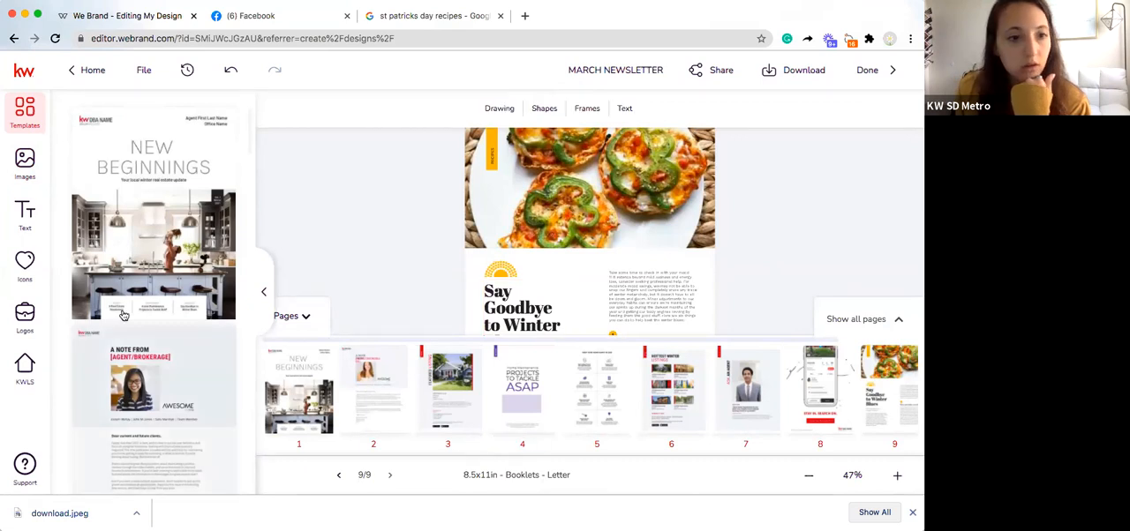
scroll(160, 317, down, 2)
scroll(160, 317, down, 4)
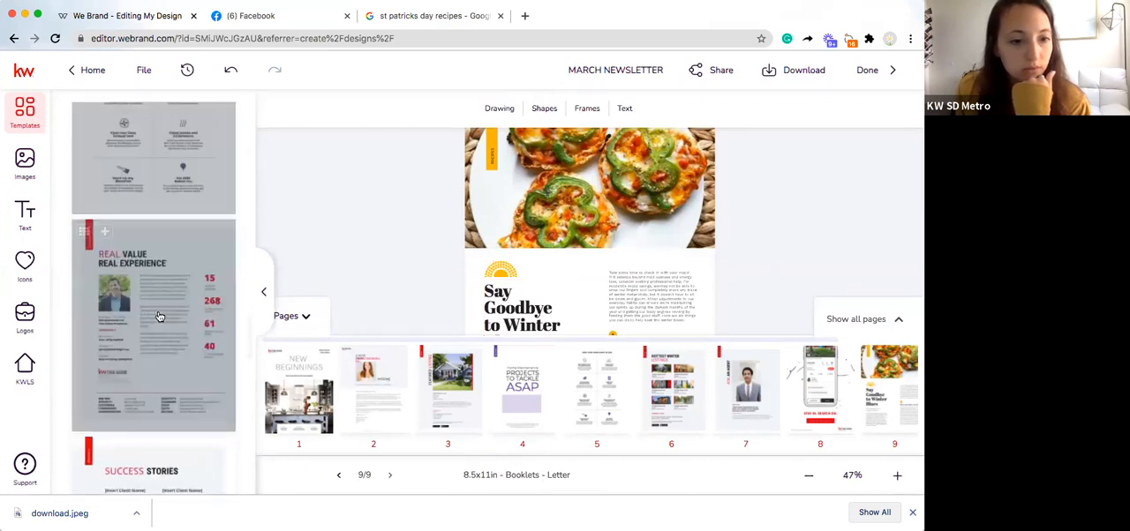
scroll(160, 317, down, 2)
scroll(160, 317, down, 5)
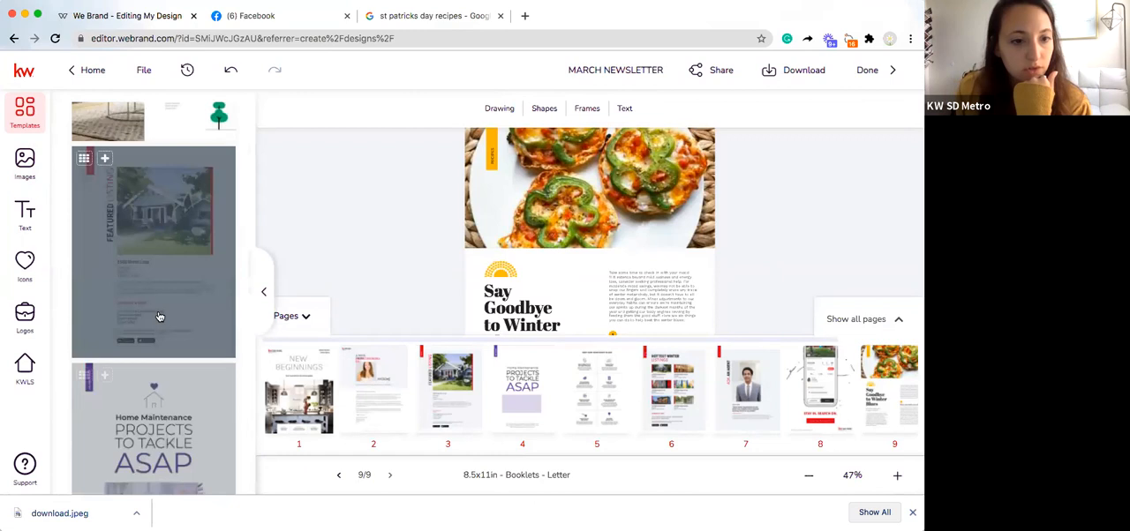
scroll(160, 317, up, 3)
scroll(160, 317, up, 3)
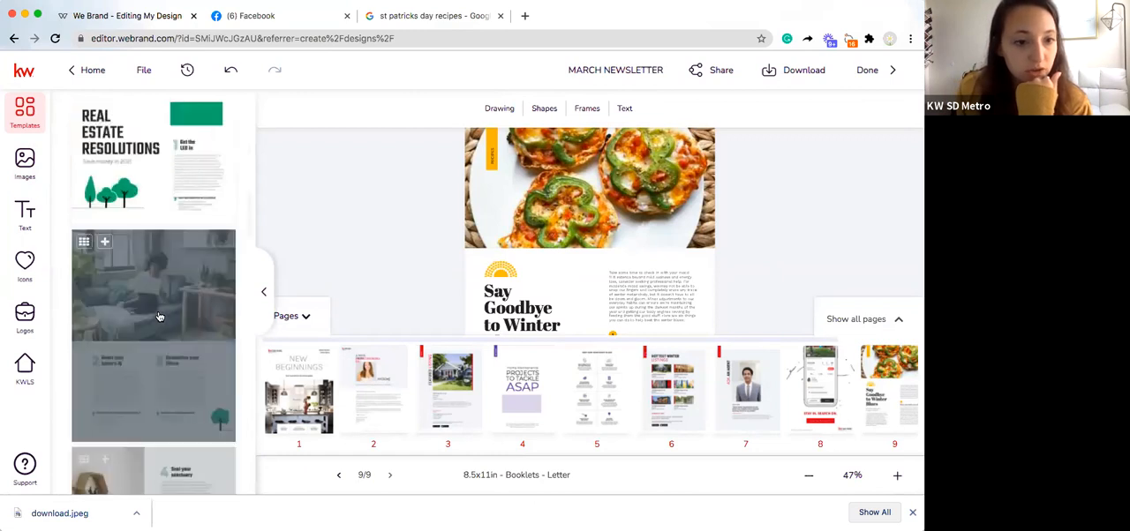
scroll(159, 280, up, 5)
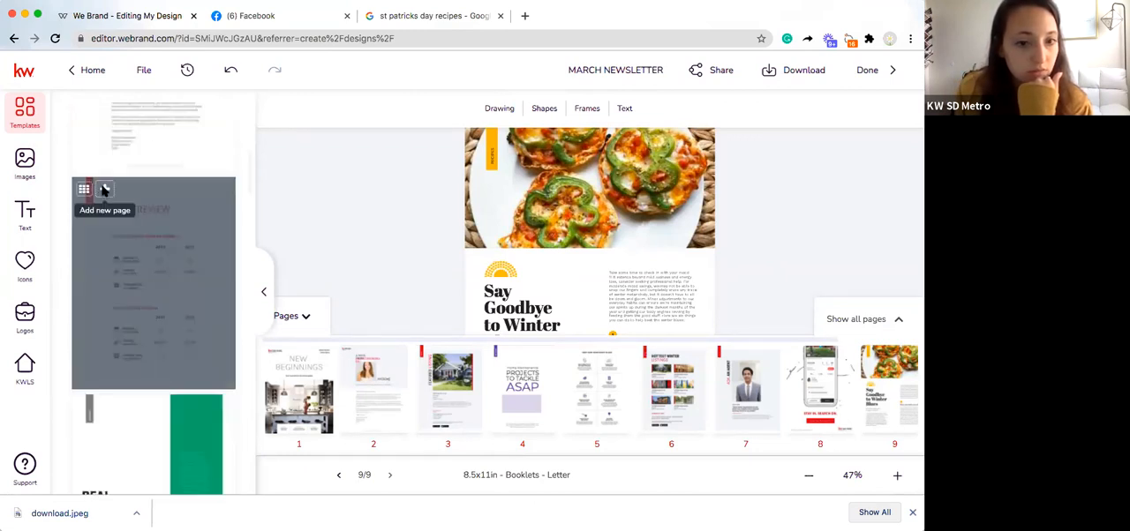
click(104, 190)
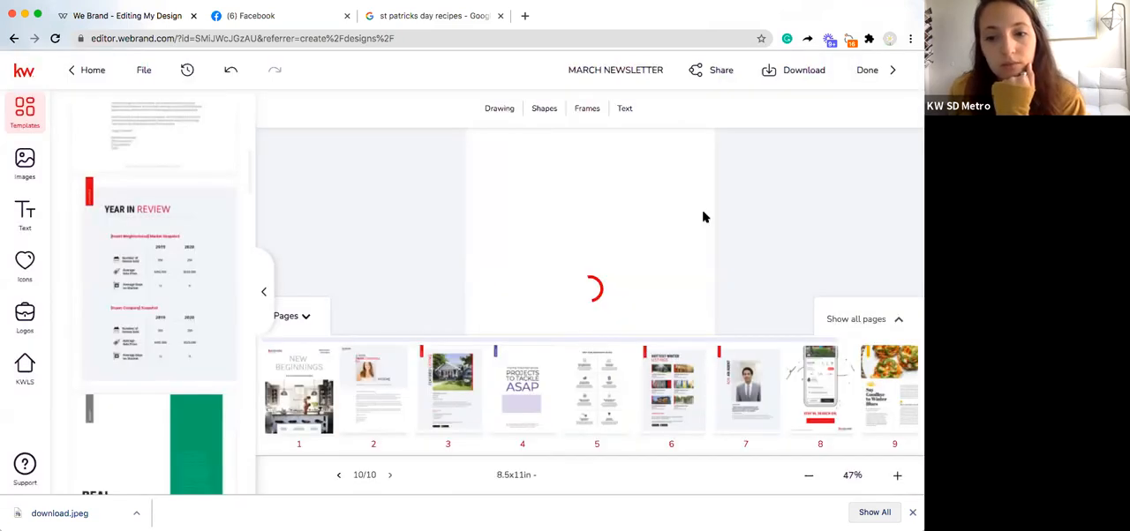
scroll(878, 389, right, 1)
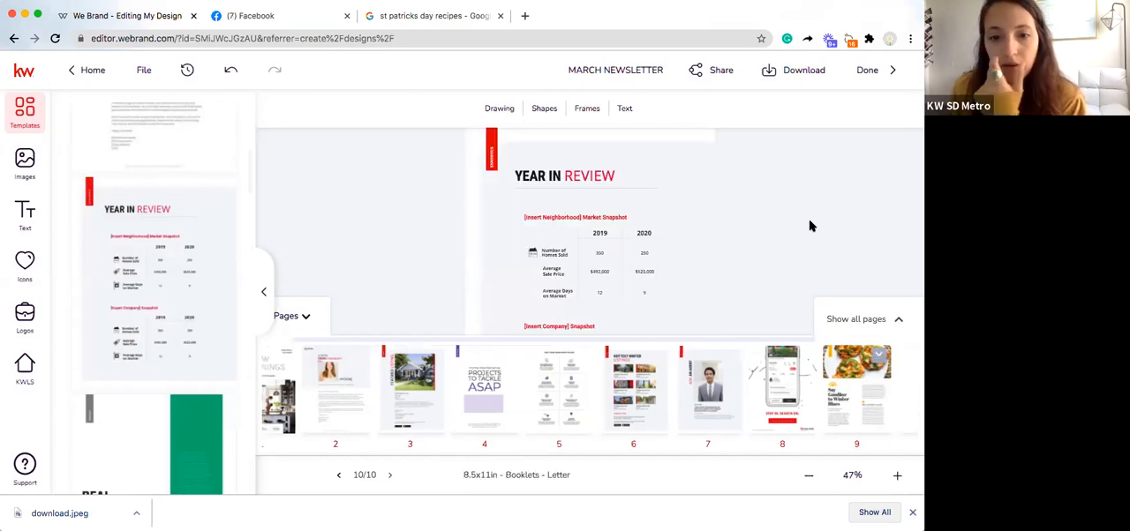
click(306, 318)
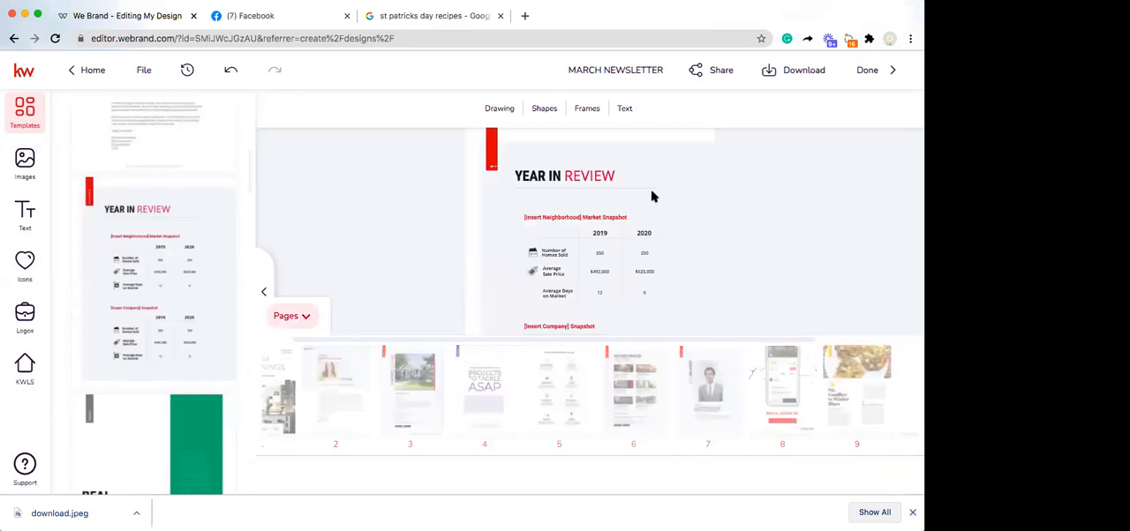
Step: Delete the neighborhood snapshot's row labels and the light background panel from page 10
click(569, 279)
key(Delete)
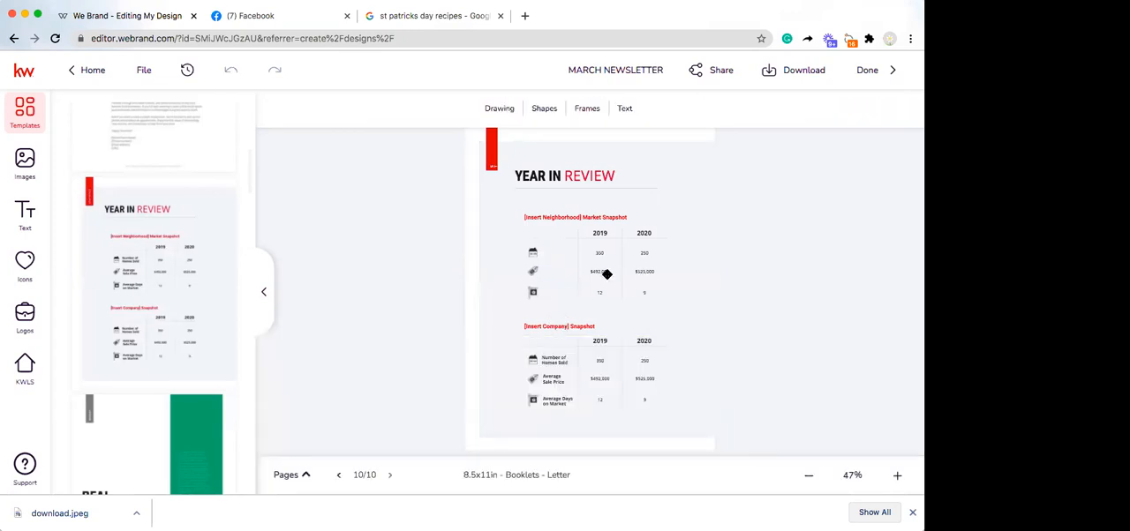
click(606, 275)
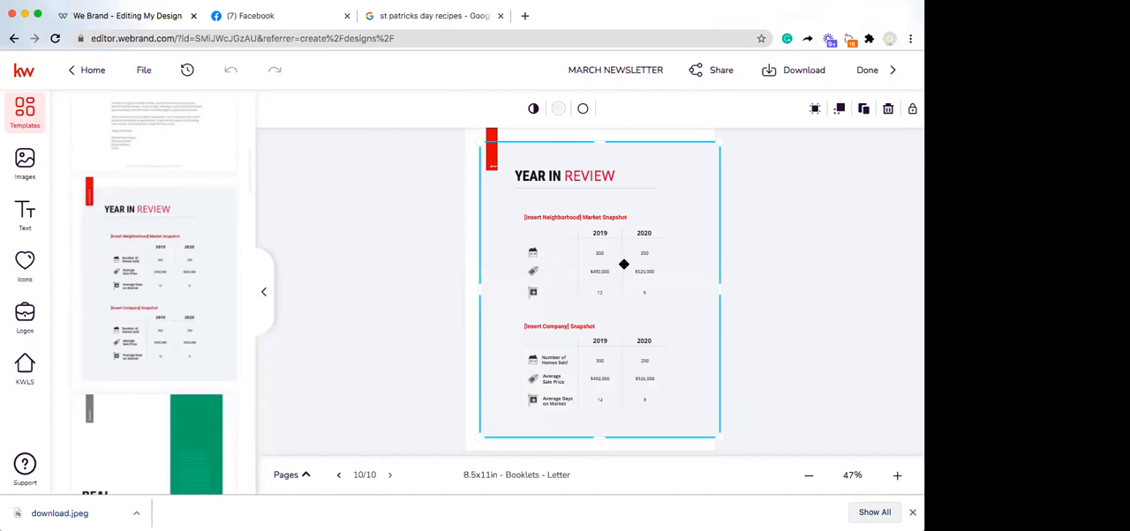
key(Delete)
click(657, 185)
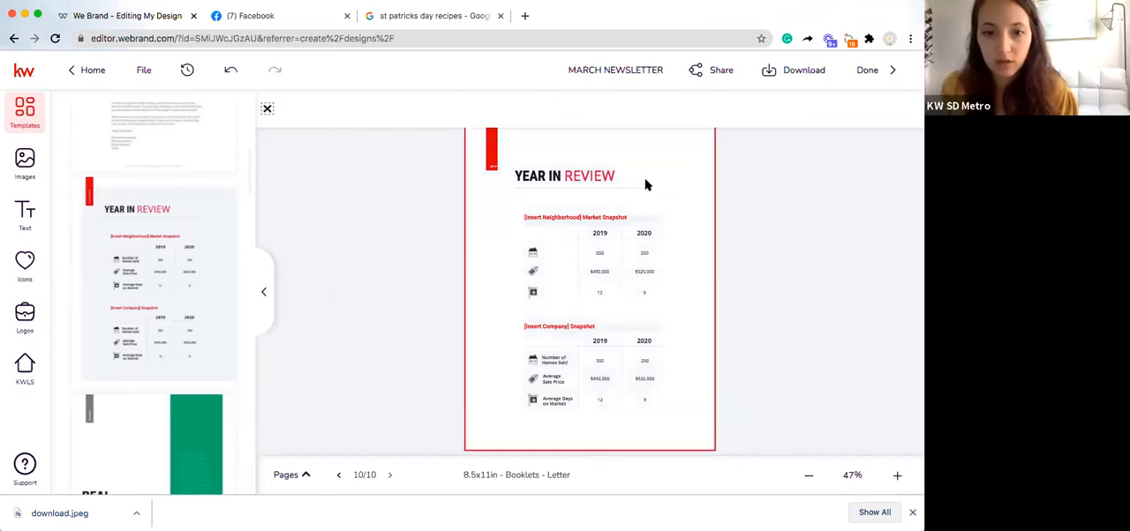
Step: Remove both parts of the "YEAR IN REVIEW" heading text from page 10
click(591, 177)
key(Delete)
double_click(555, 181)
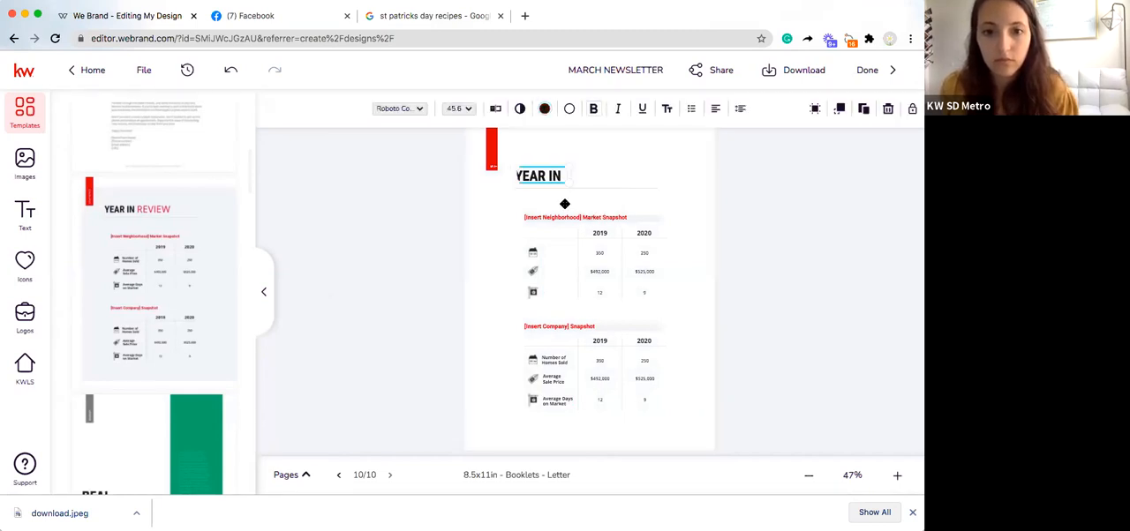
key(Delete)
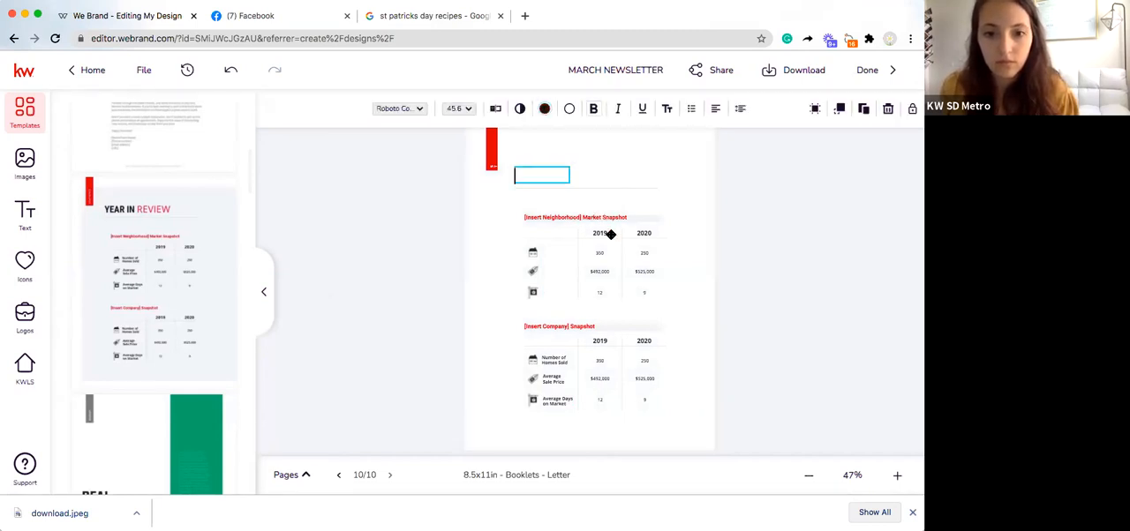
key(Escape)
Step: Clear the market and company snapshots from page 10 by deleting their headings, figures, row labels, table lines and icons
drag(652, 180, 650, 403)
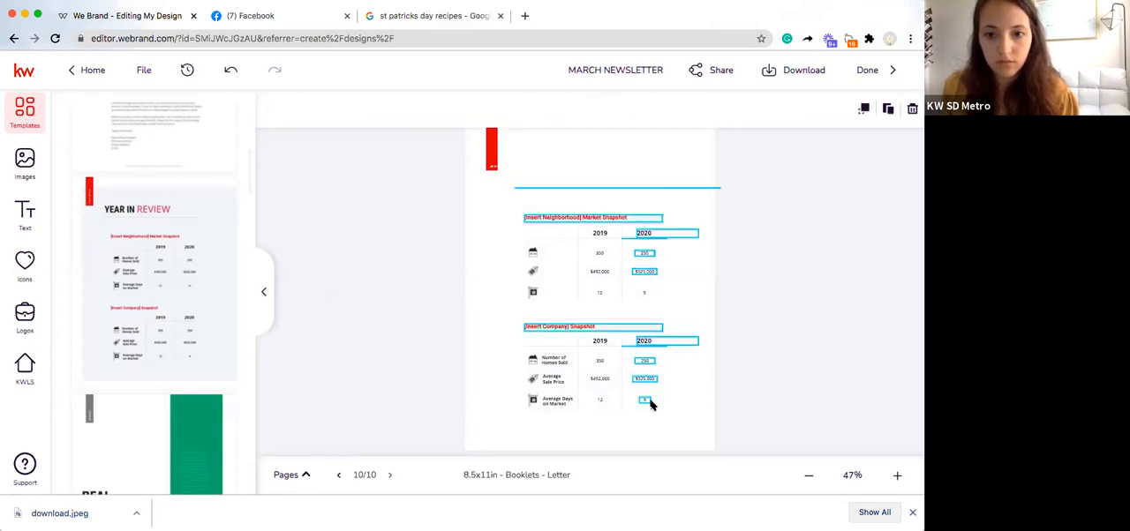
key(Delete)
drag(596, 192, 556, 405)
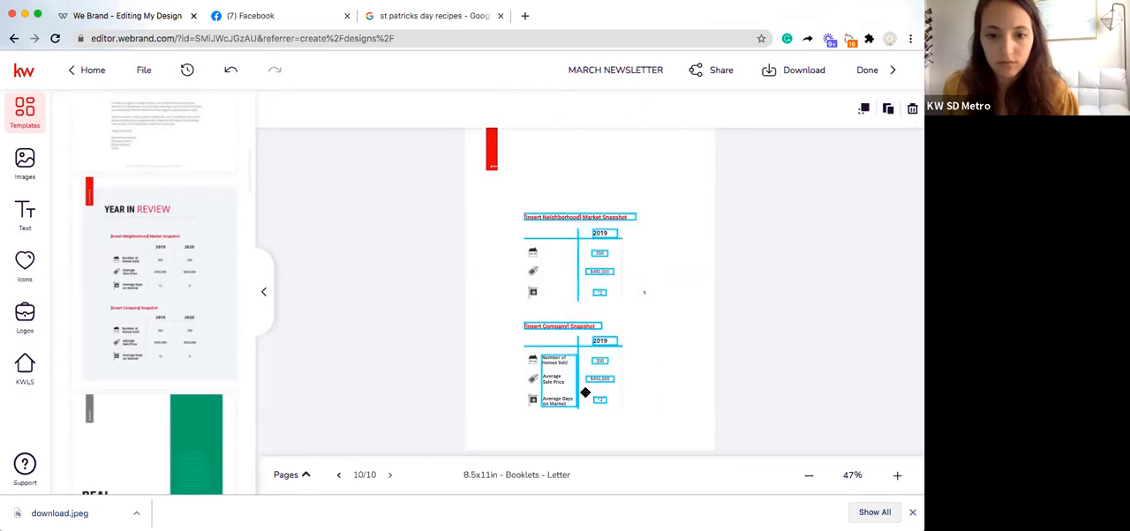
key(Delete)
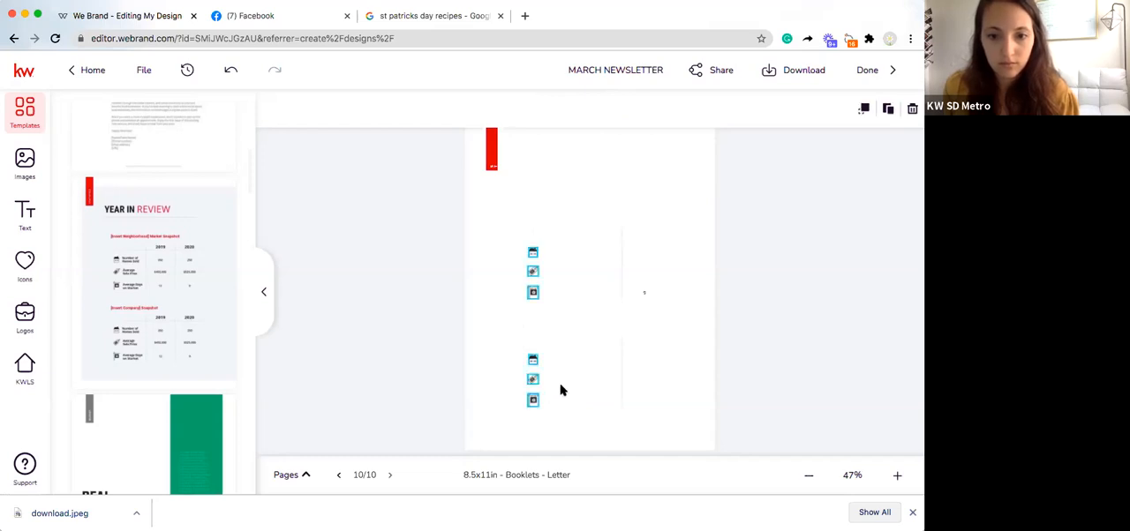
click(618, 280)
mouse_move(528, 229)
mouse_down()
mouse_move(525, 305)
mouse_move(538, 307)
mouse_move(525, 406)
mouse_up()
key(Delete)
key(Delete)
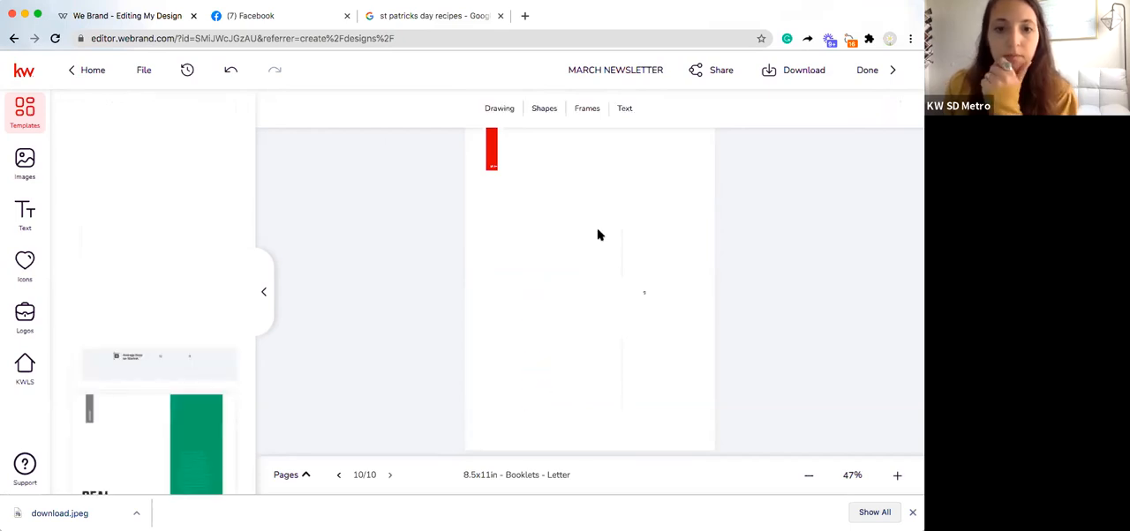
click(622, 254)
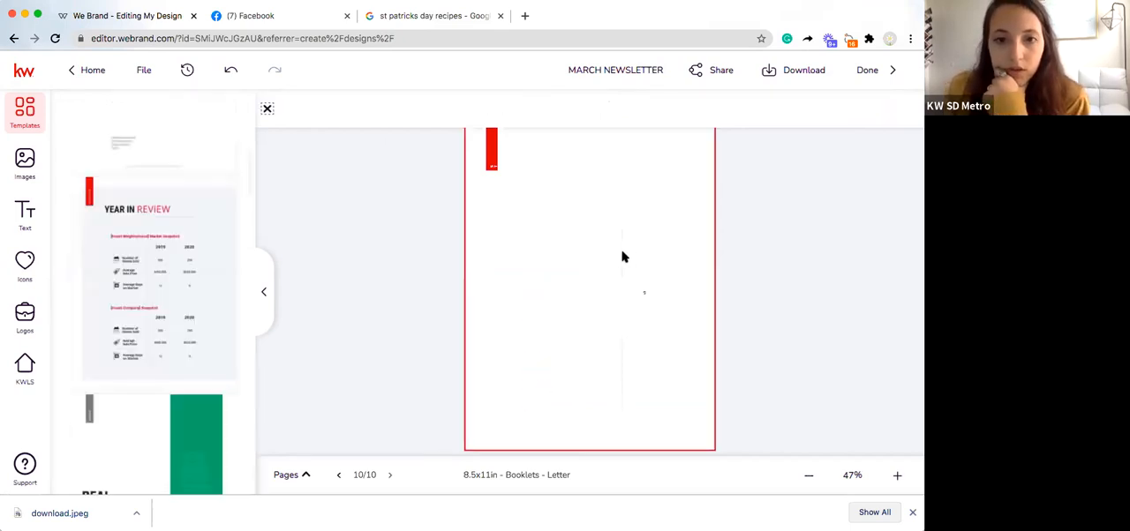
Step: Place the imported mini pizza photo on page 10 and enlarge it to nearly the full page width at the page's top
click(41, 174)
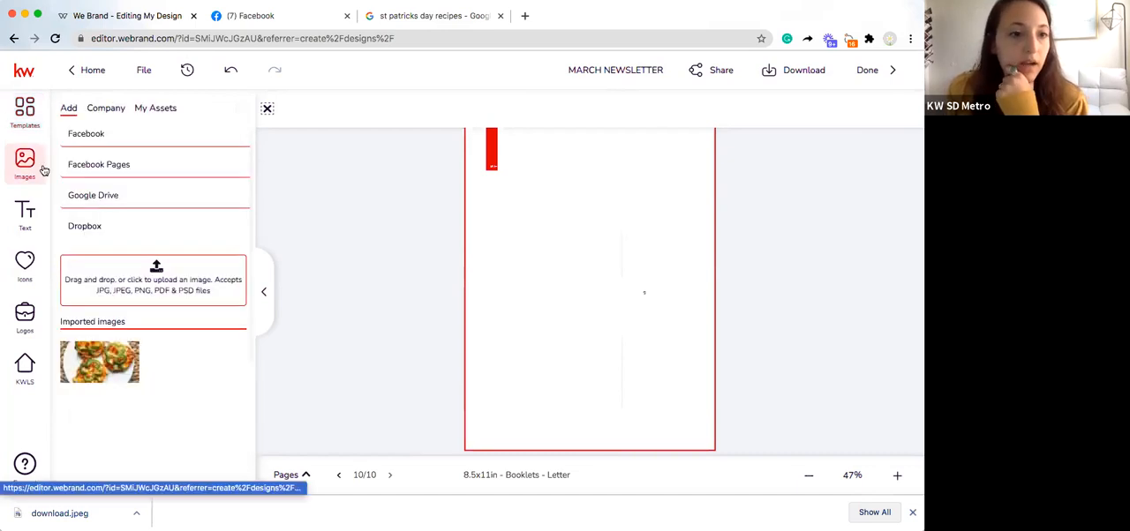
drag(107, 350, 500, 207)
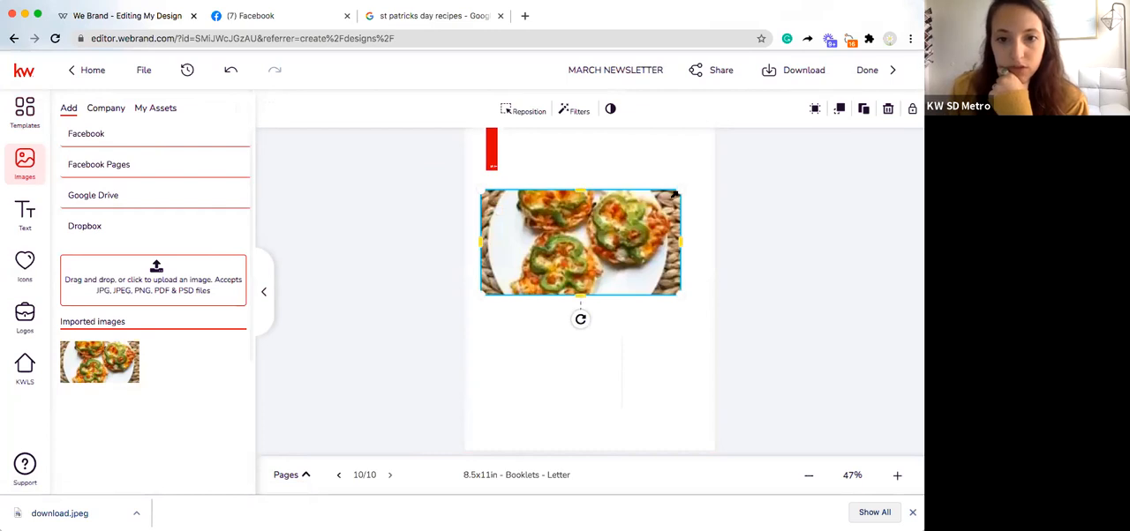
drag(680, 190, 656, 208)
drag(598, 243, 622, 175)
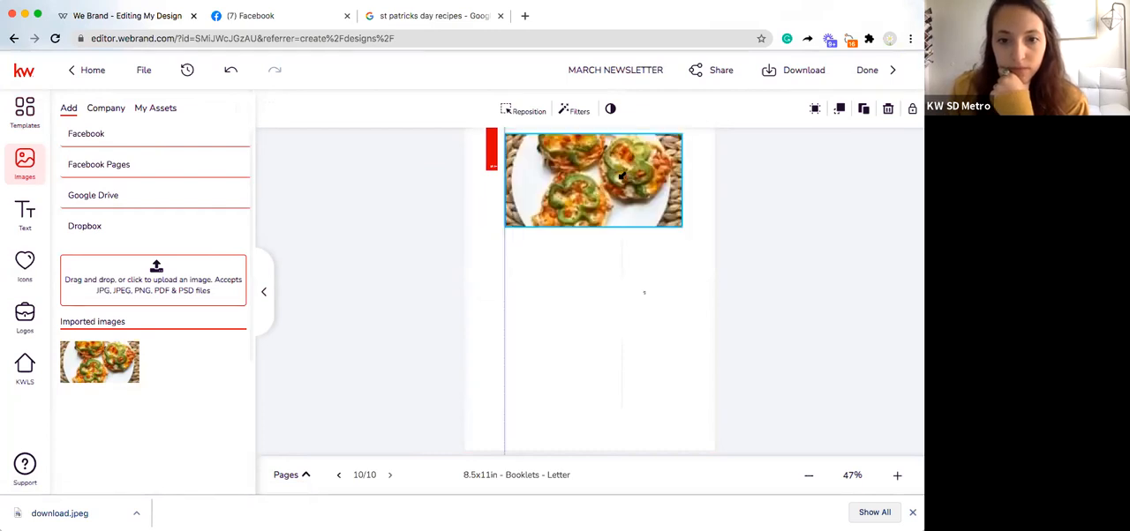
drag(504, 228, 455, 244)
drag(541, 220, 587, 198)
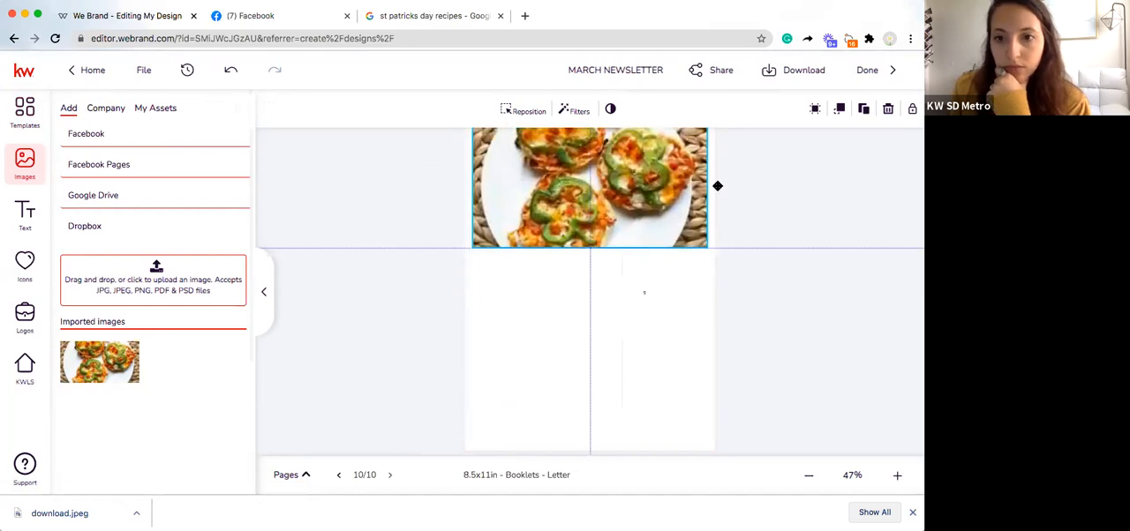
Step: Send the mini pizza photo to the bottom of the layer order, behind the red tab
click(840, 110)
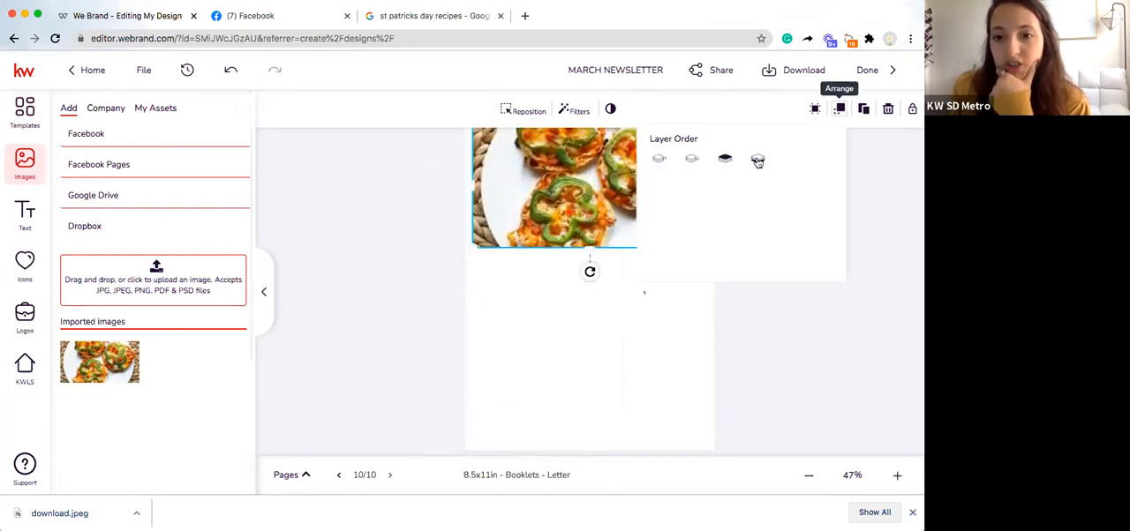
click(815, 110)
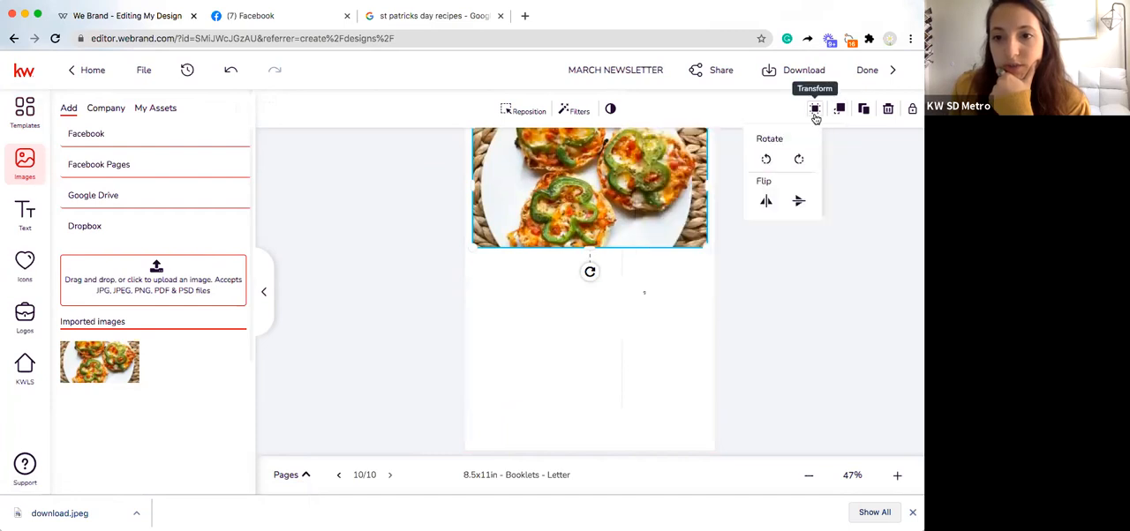
click(865, 109)
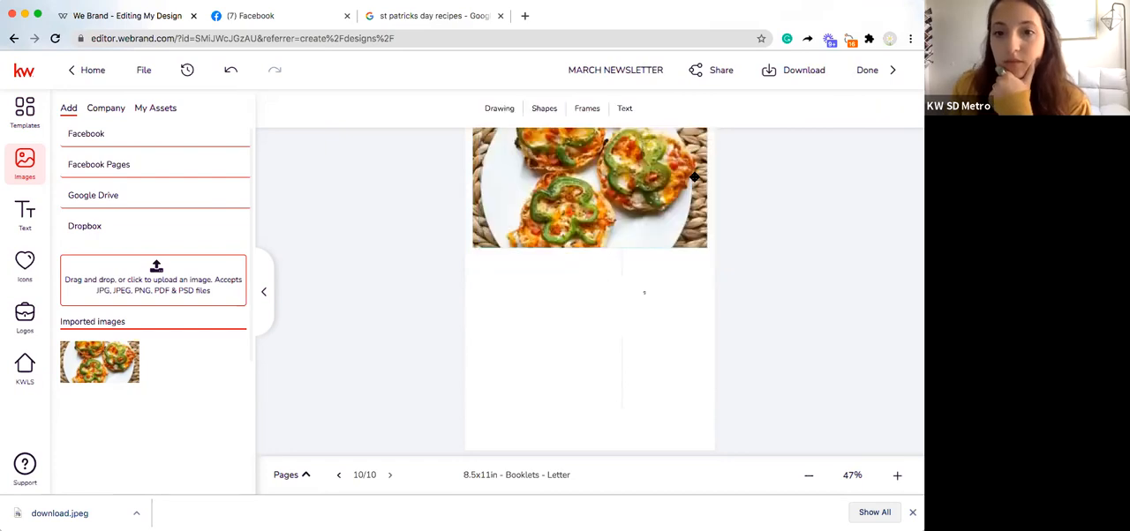
click(840, 109)
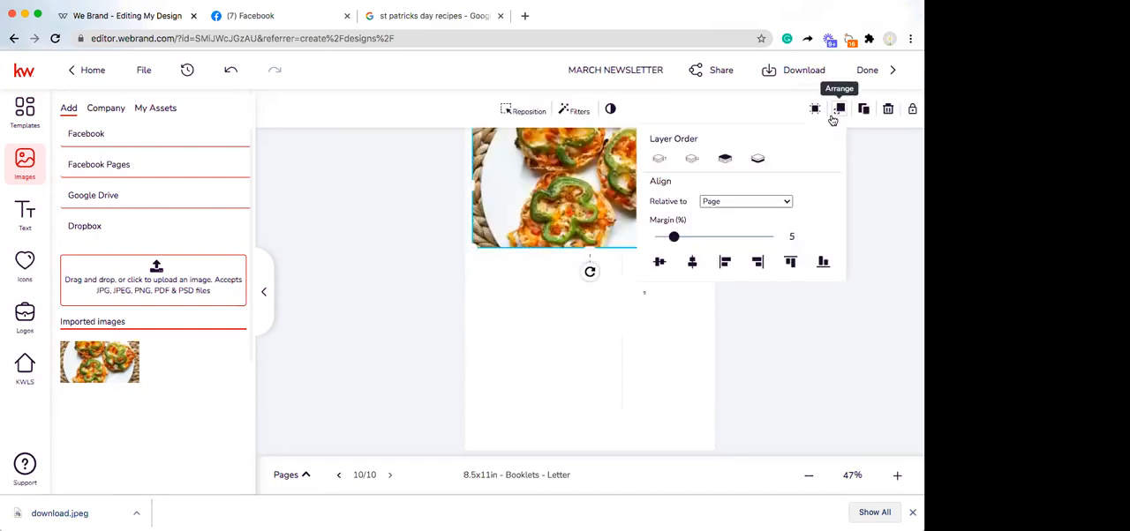
click(757, 160)
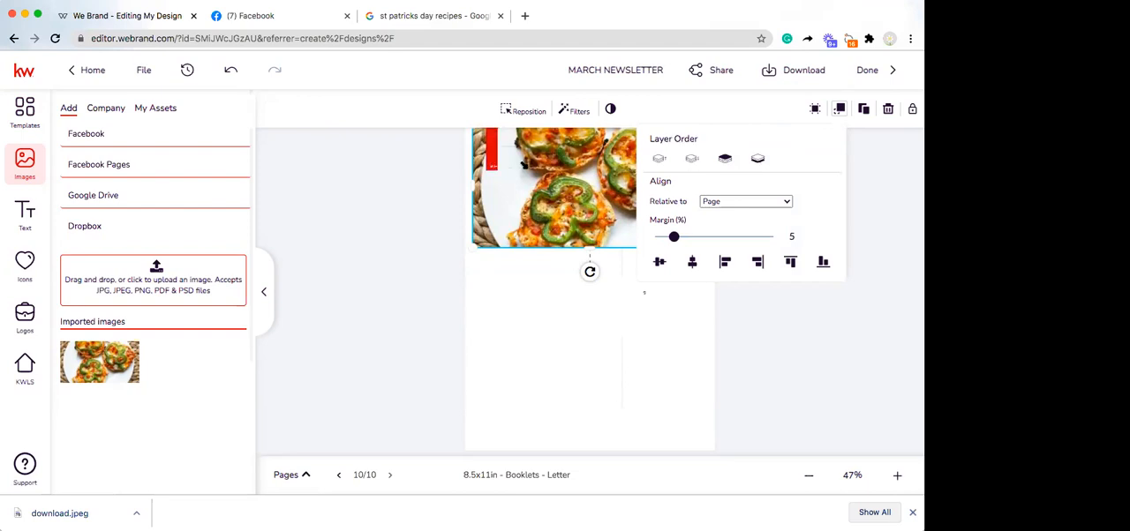
click(712, 210)
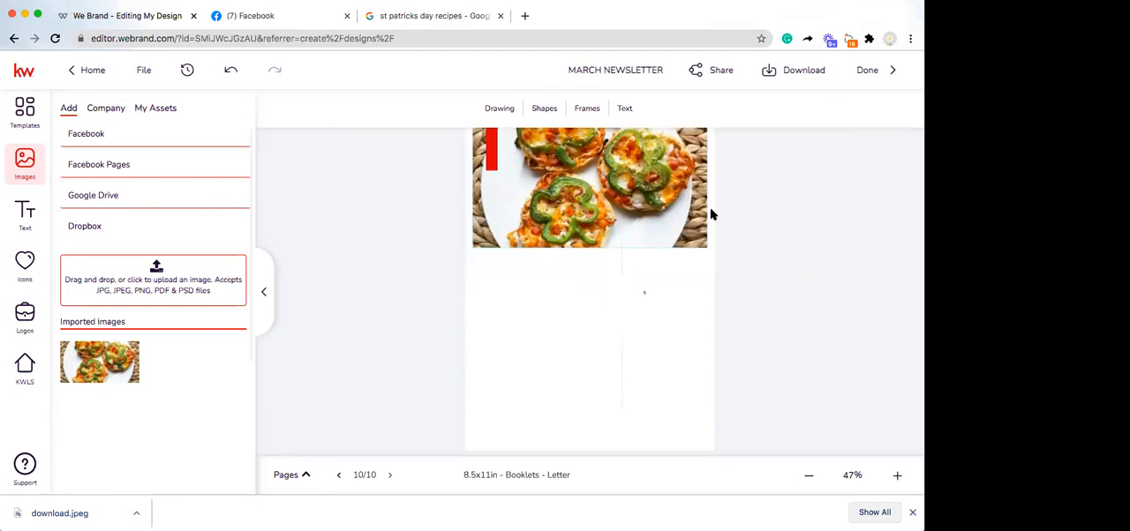
Step: Remove the leftover divider line just below the photo and move the stray "9" to the page's lower-right corner
click(618, 264)
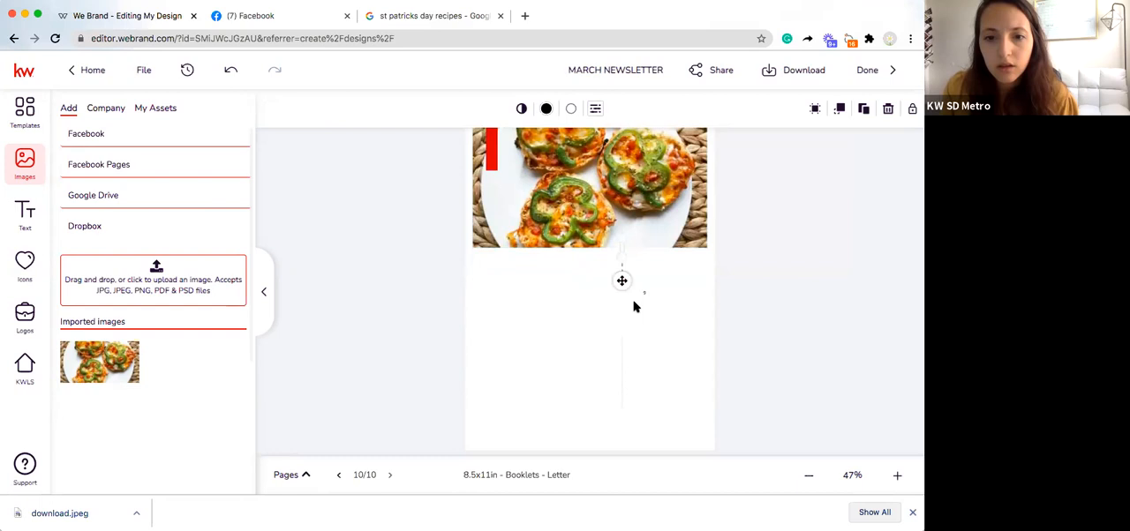
click(644, 300)
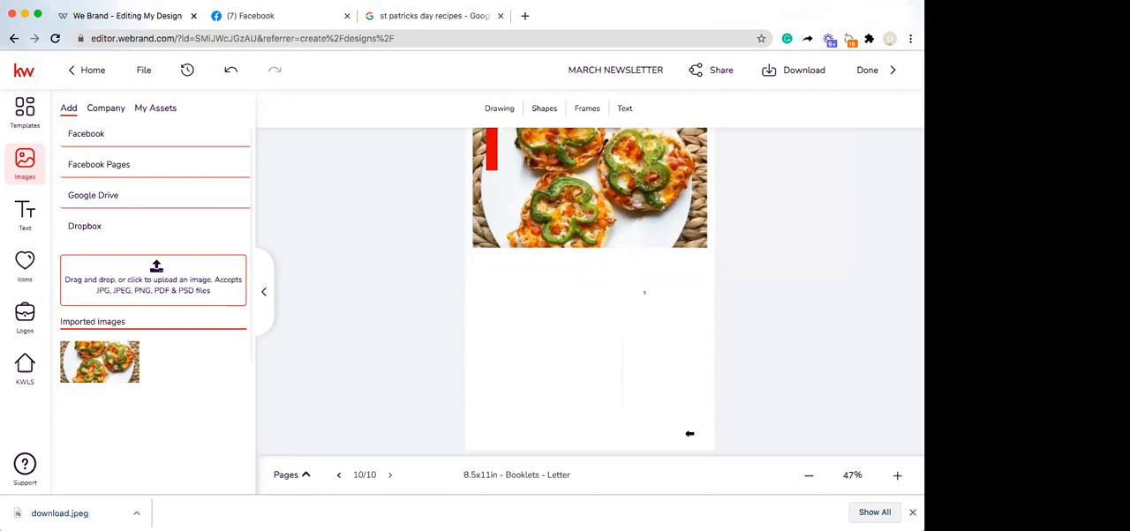
drag(689, 434, 691, 434)
click(775, 393)
click(811, 476)
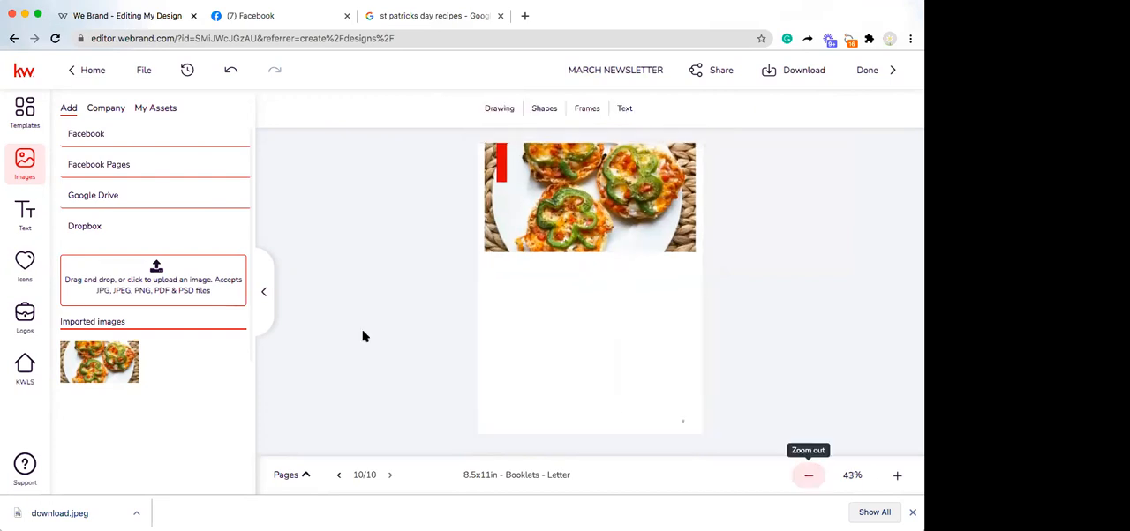
Step: Add a title below the pizza photo and replace its placeholder with the copied heading "St. Patrick's Day Mini Pizzas"
click(22, 212)
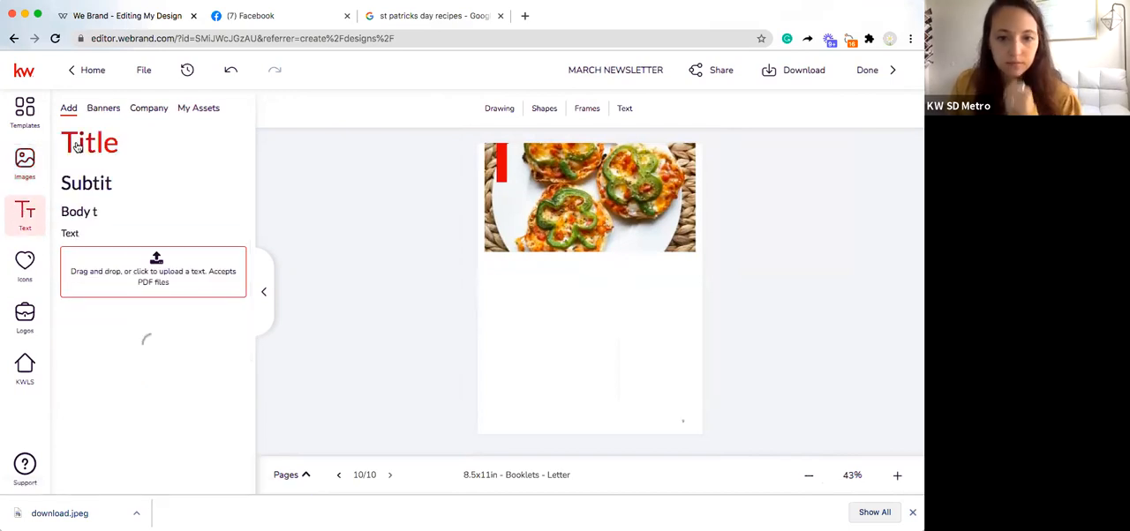
drag(509, 286, 507, 283)
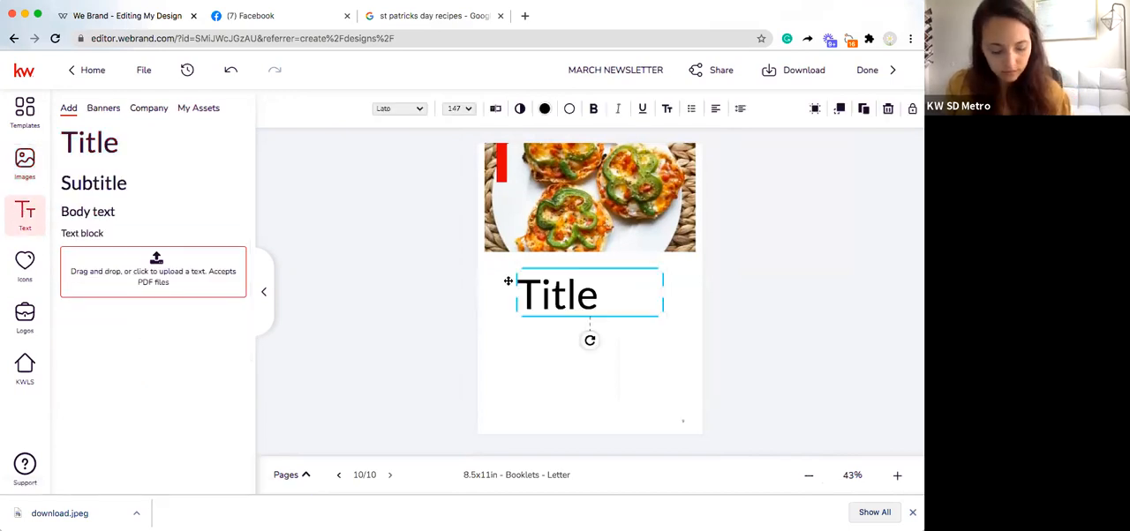
double_click(559, 282)
text(St. Patrick’s Day Mini Pizzas)
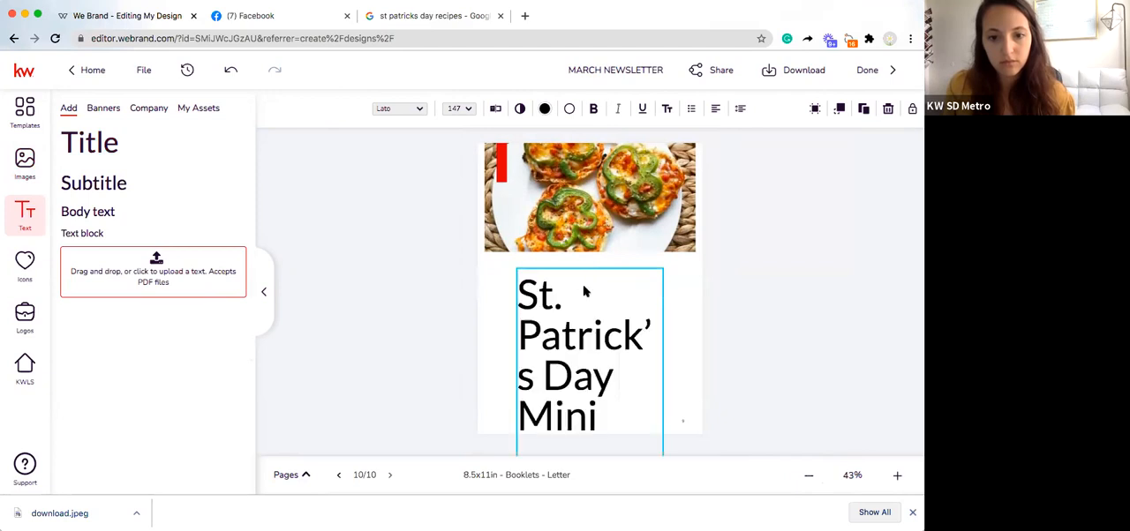
Step: Set the font size of the "St. Patrick's Day Mini Pizzas" heading to 90
click(460, 110)
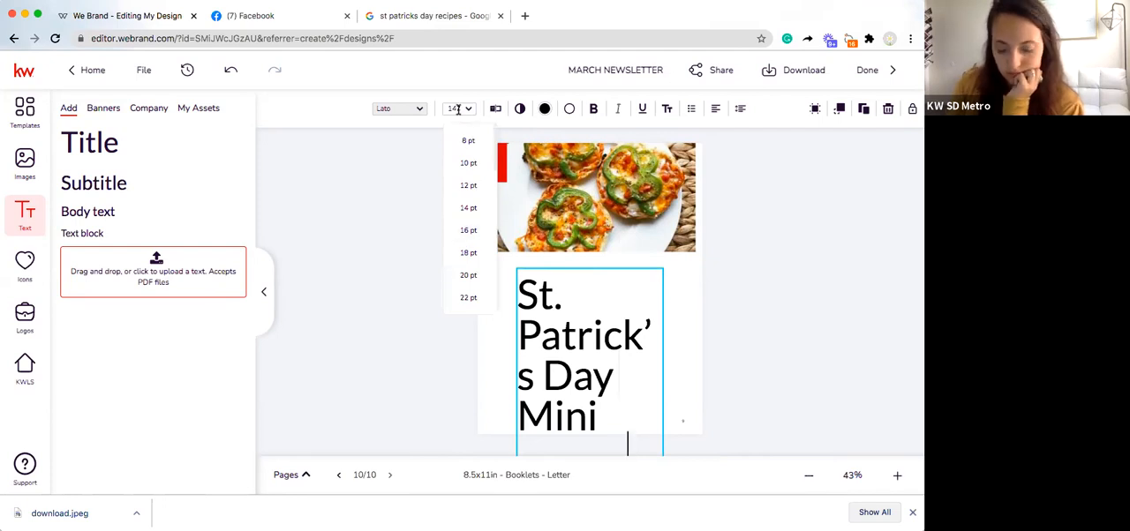
key(BackSpace)
key(BackSpace)
key(BackSpace)
text(90)
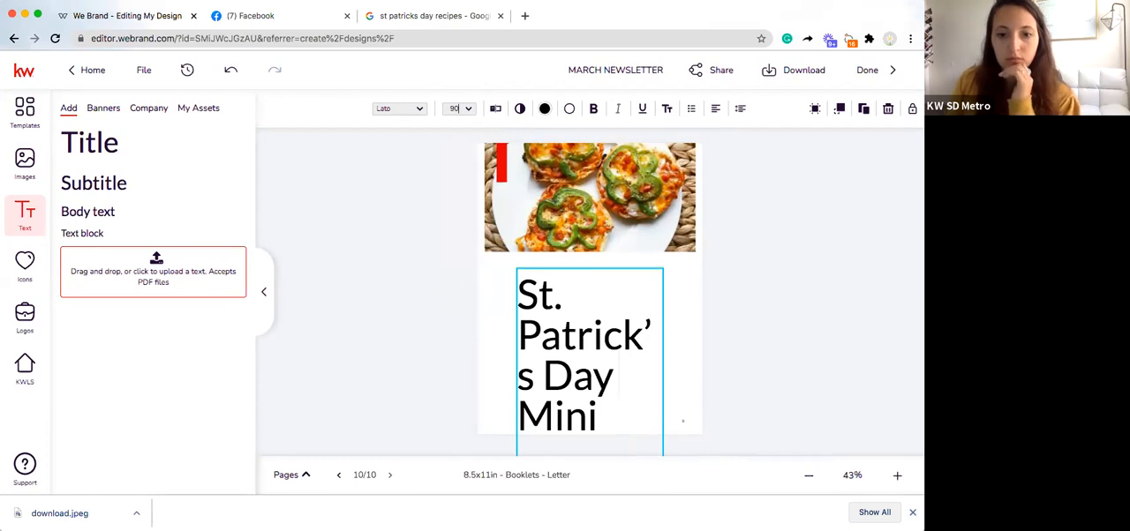
key(Return)
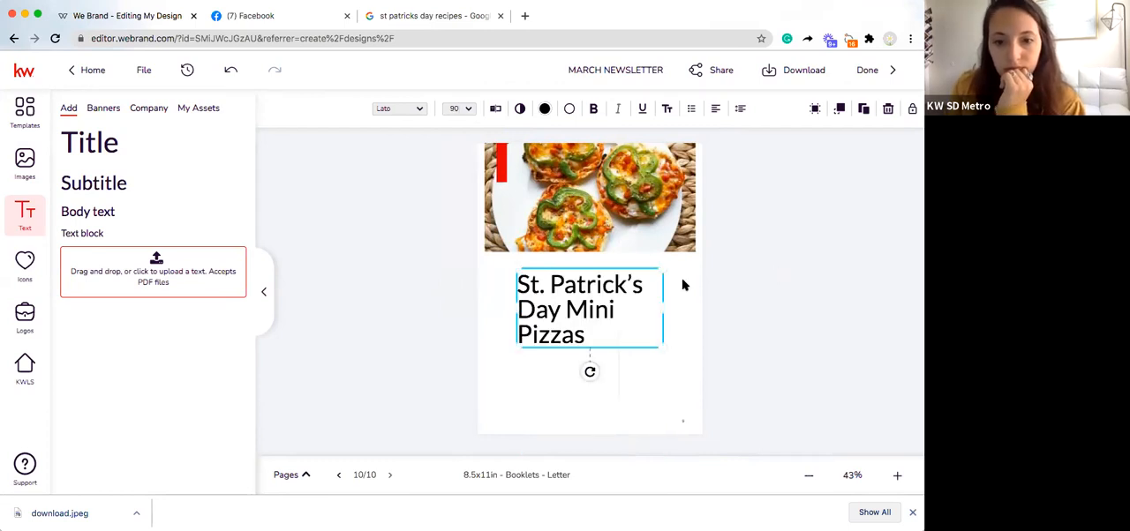
Step: Shrink the recipe heading and align it with the photo's left edge, directly below the photo
drag(662, 269, 630, 282)
drag(562, 316, 523, 291)
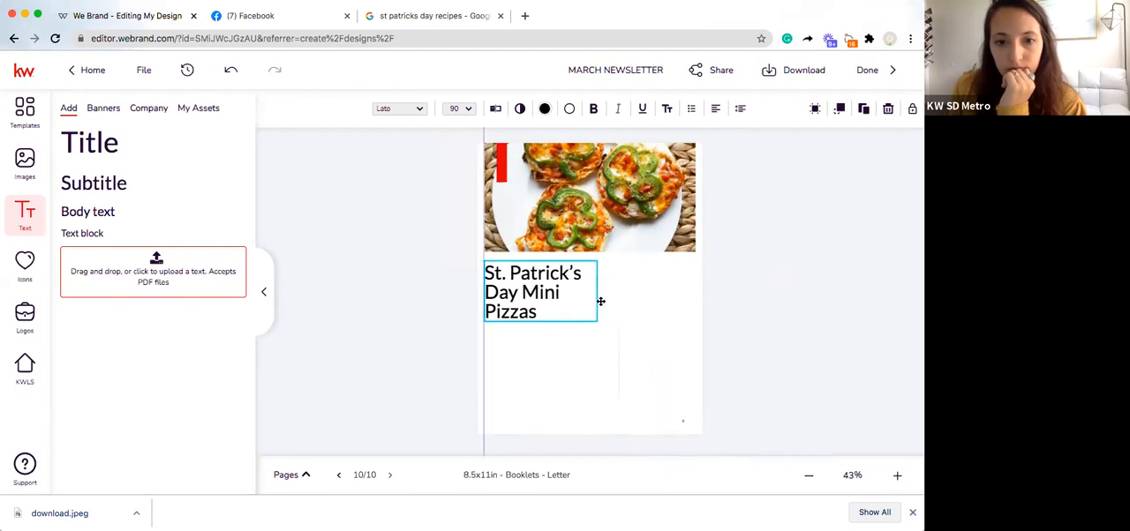
click(602, 302)
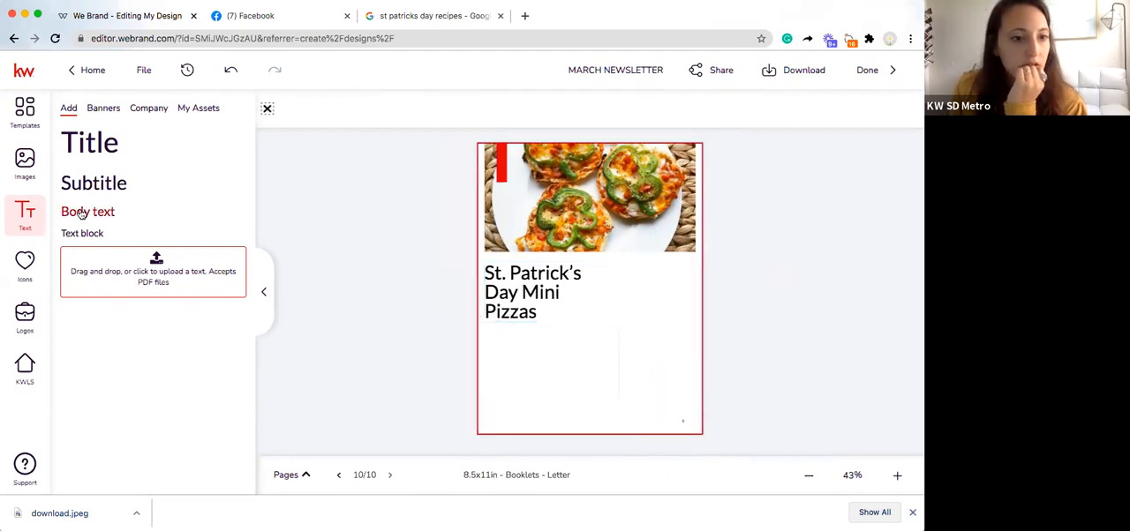
Step: Add a body text box to page 10 and copy the mini pizza recipe's yield, description and ingredients from the Google results
drag(505, 143, 508, 145)
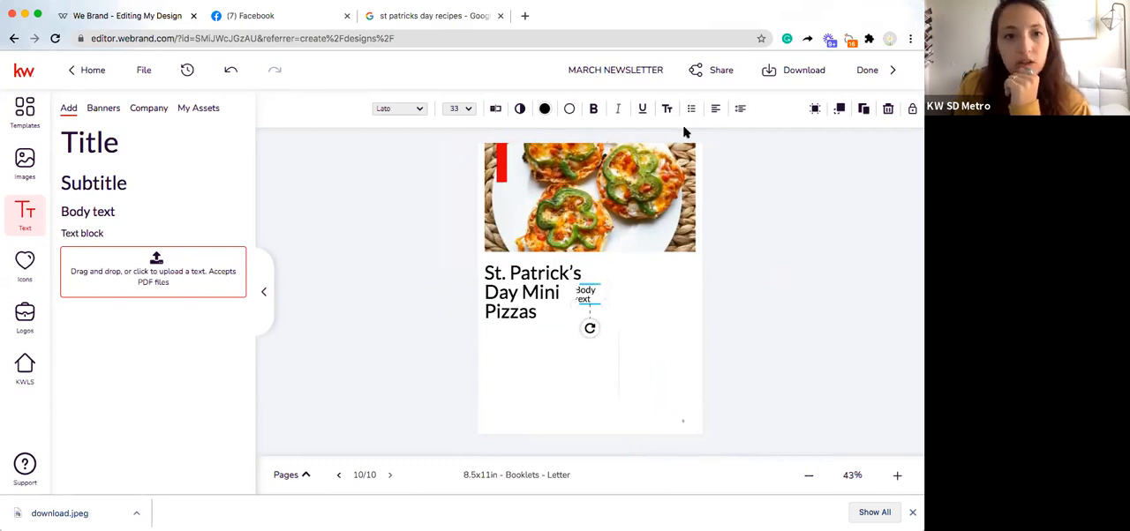
click(433, 15)
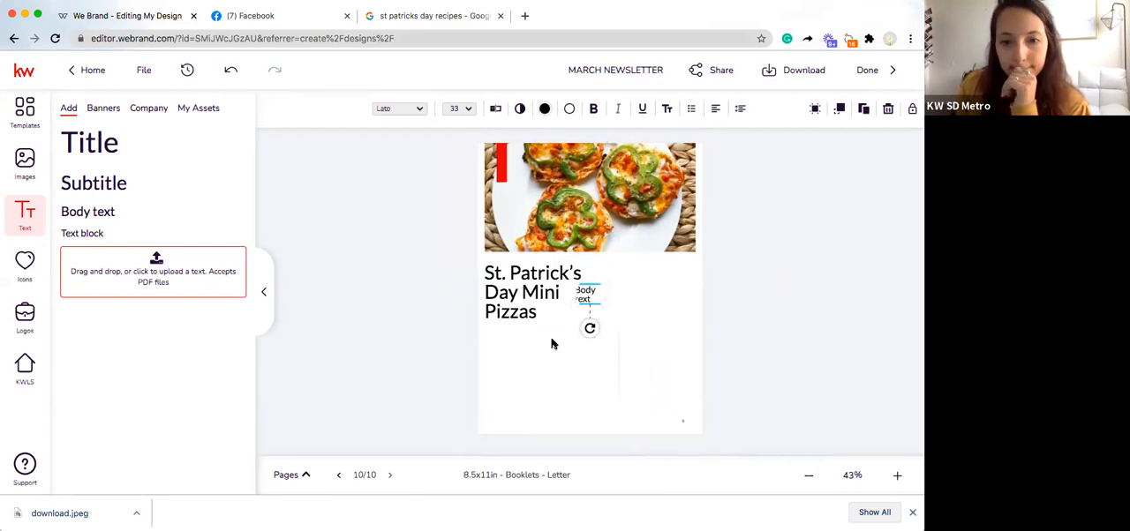
click(586, 54)
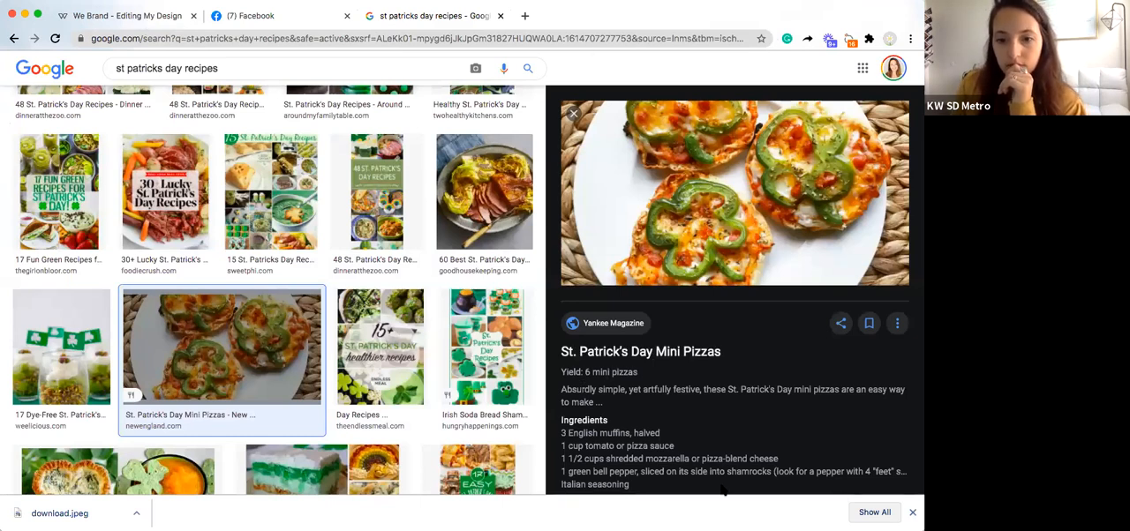
scroll(566, 240, down, 3)
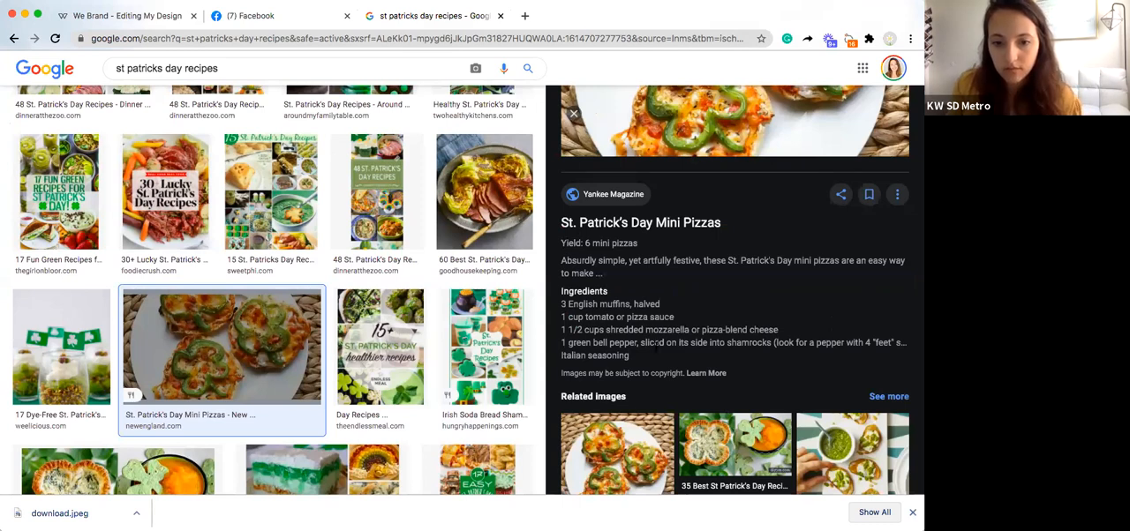
drag(633, 355, 565, 253)
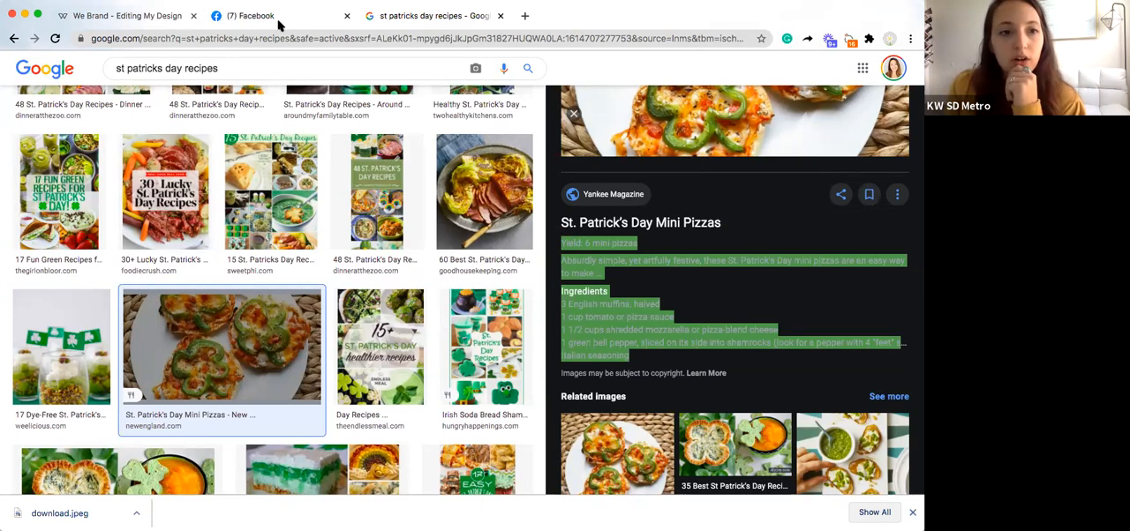
Step: Back in the newsletter editor, replace the body text placeholder on page 10 with the copied recipe details
click(137, 17)
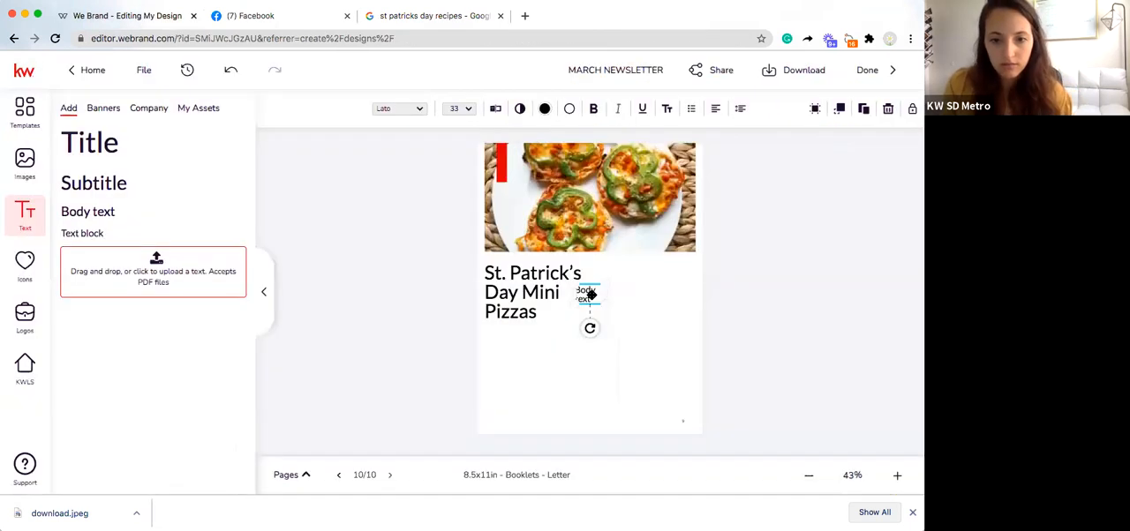
click(577, 294)
drag(588, 299, 573, 289)
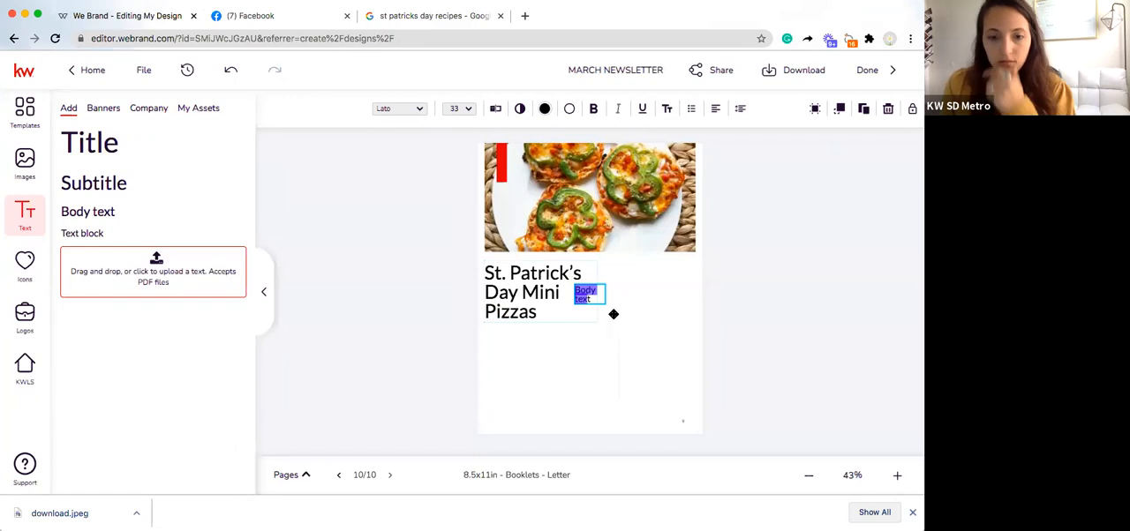
key(ctrl+v)
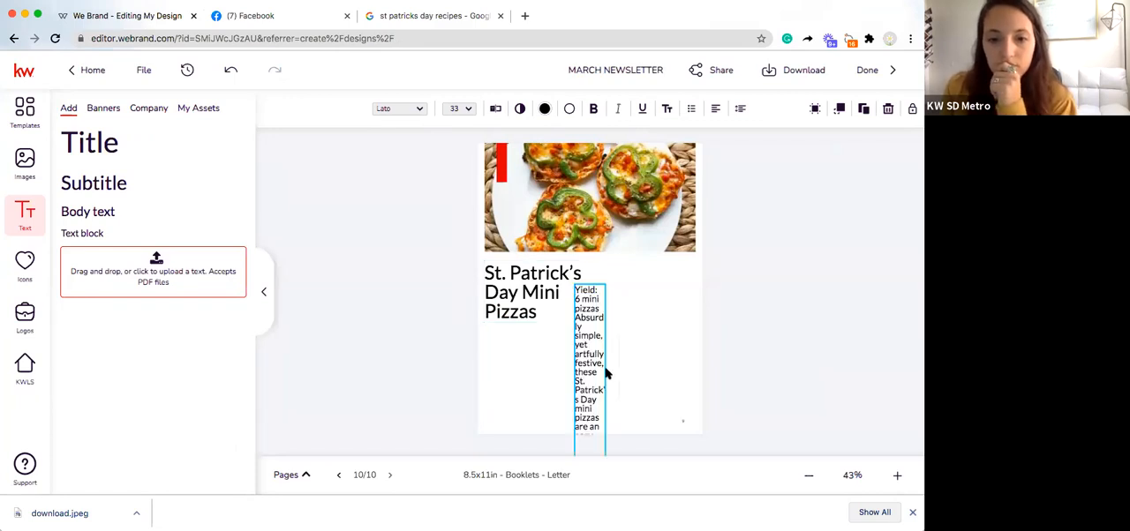
key(shift+Down)
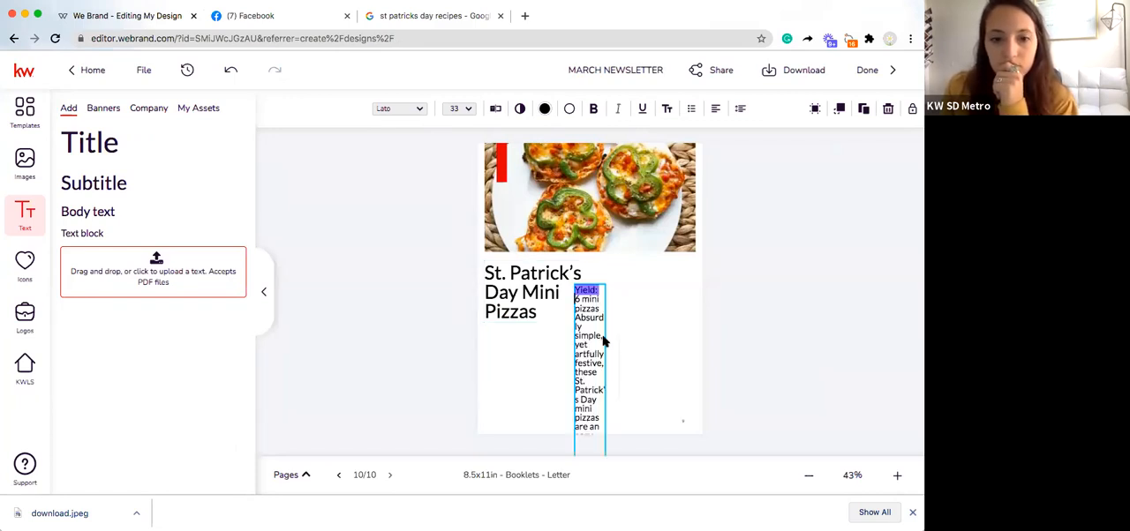
Step: Widen the pasted recipe text box on page 10 and move it into the white area below the pizza photo
drag(594, 336, 578, 266)
double_click(575, 183)
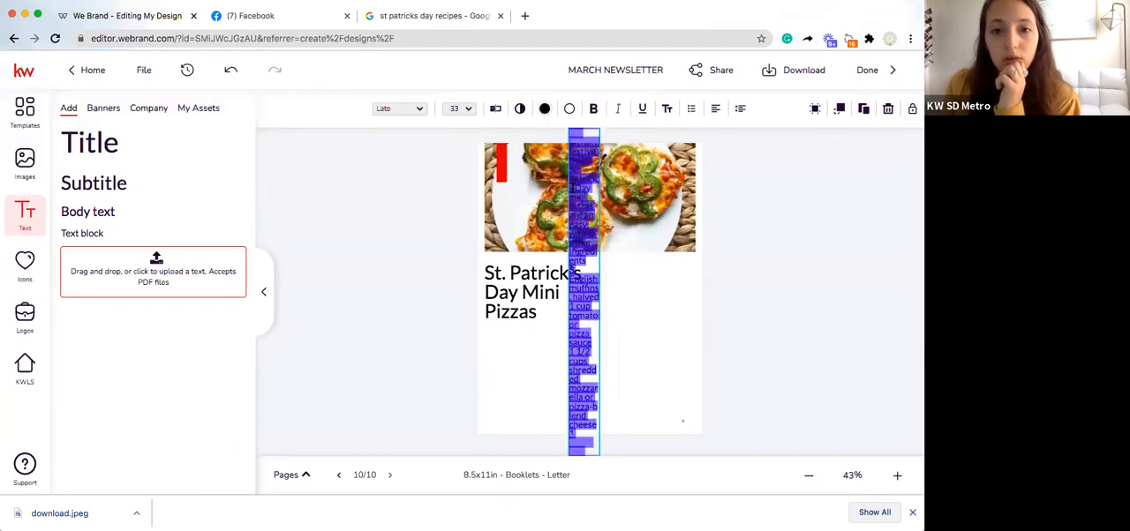
key(super+Tab)
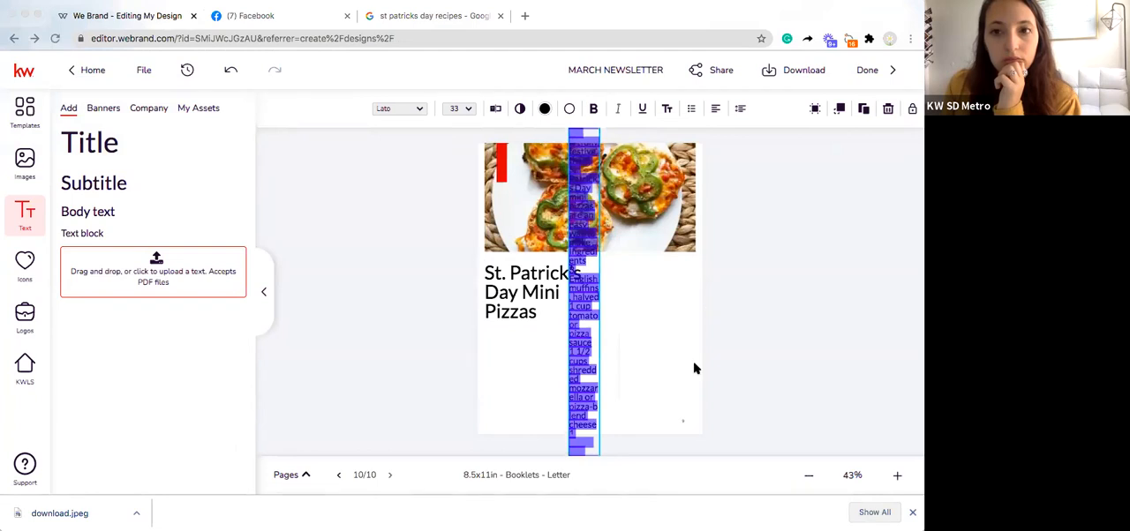
key(super+Tab)
click(606, 359)
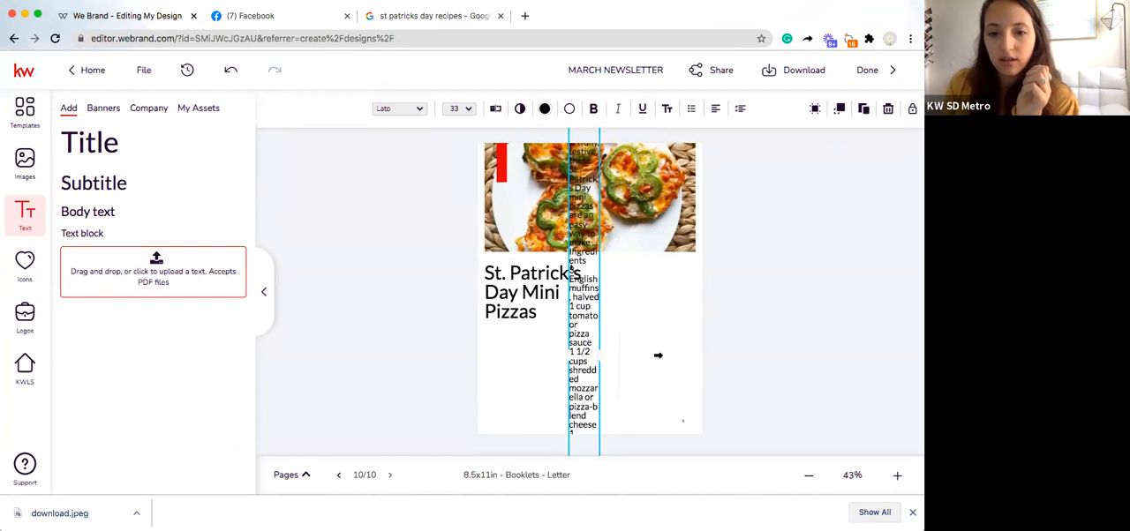
drag(672, 354, 679, 354)
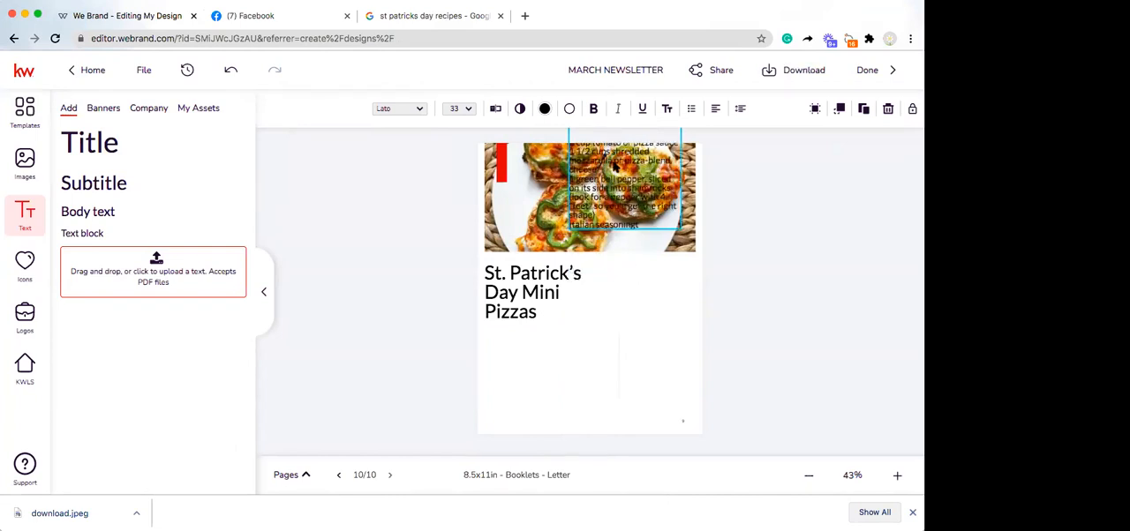
drag(598, 293, 587, 360)
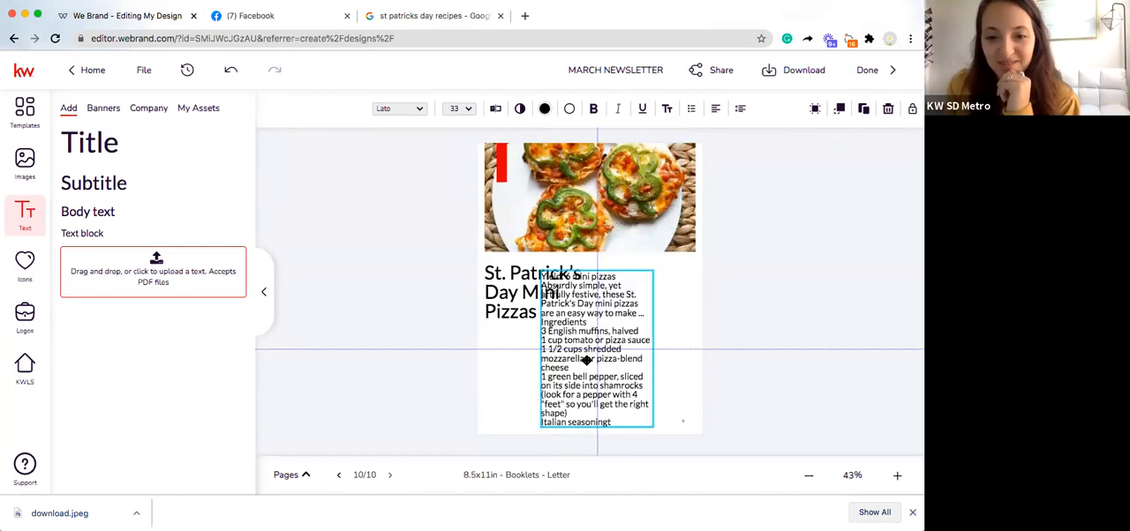
drag(653, 353, 718, 360)
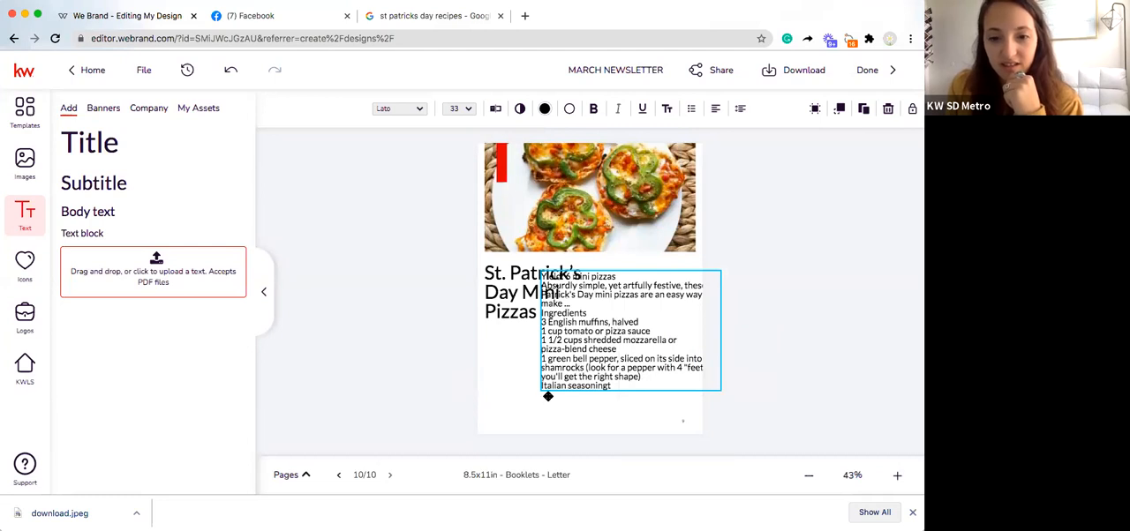
drag(602, 318, 600, 308)
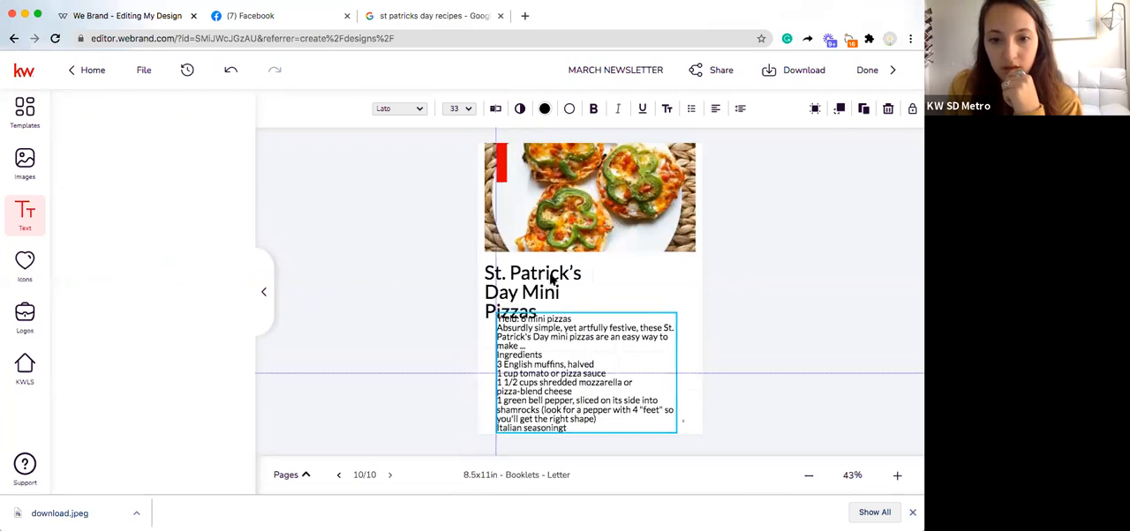
Step: Widen the recipe heading's box so it wraps onto two lines below the photo, and align the recipe text directly beneath it
double_click(593, 298)
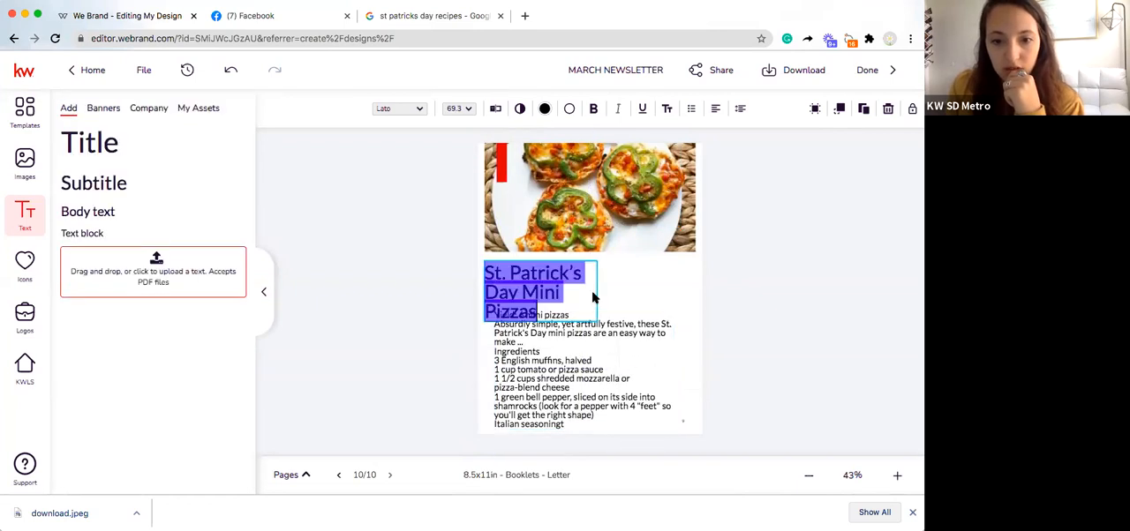
click(586, 290)
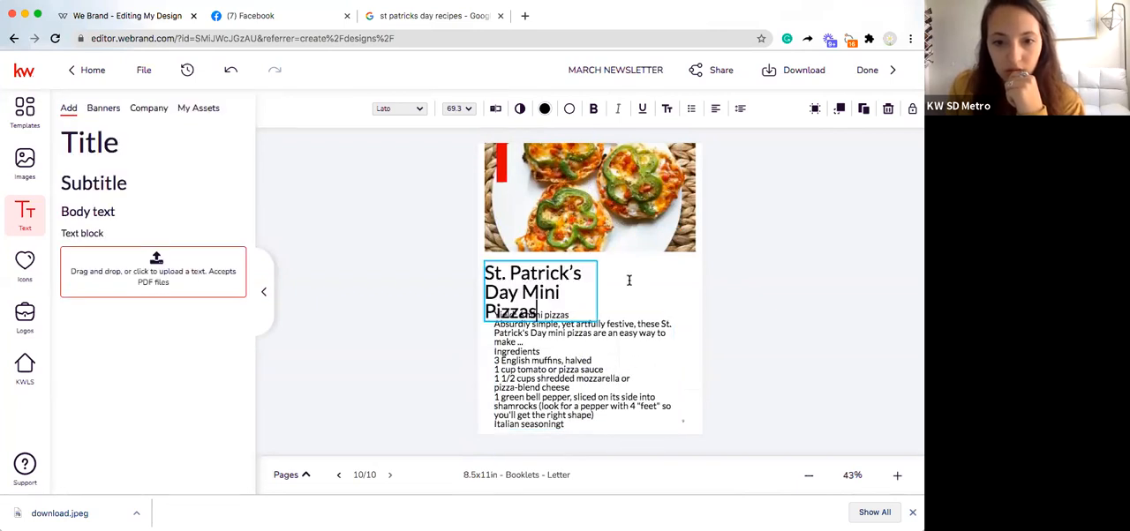
drag(549, 275, 551, 266)
drag(629, 284, 639, 281)
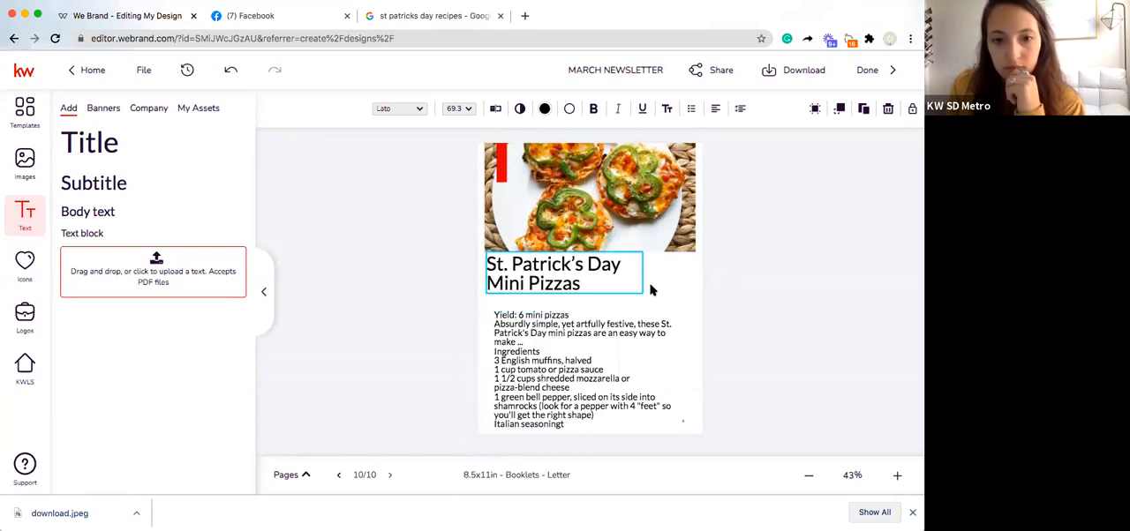
double_click(554, 275)
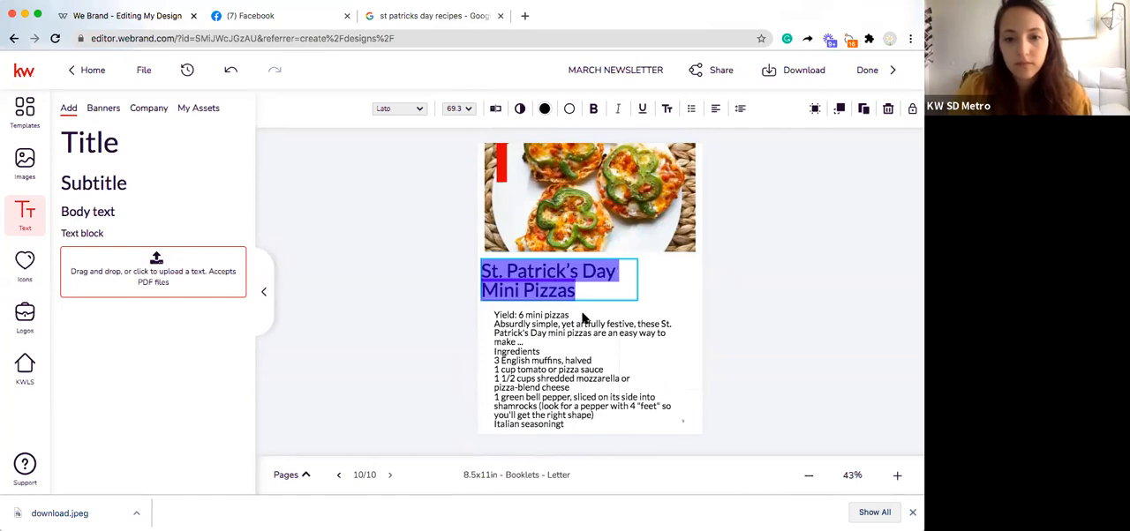
key(Escape)
drag(569, 291, 572, 294)
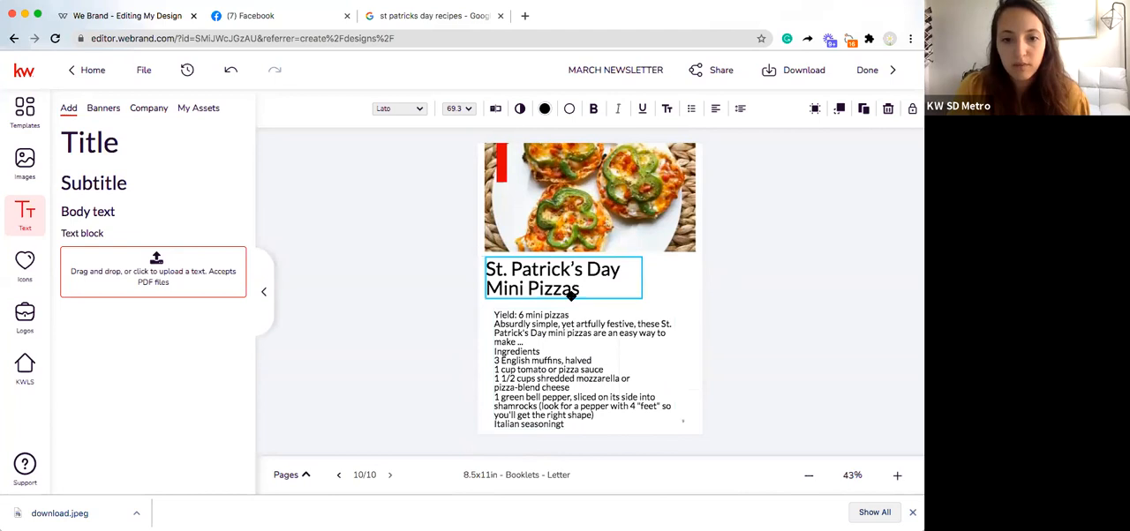
drag(554, 339, 546, 340)
click(730, 277)
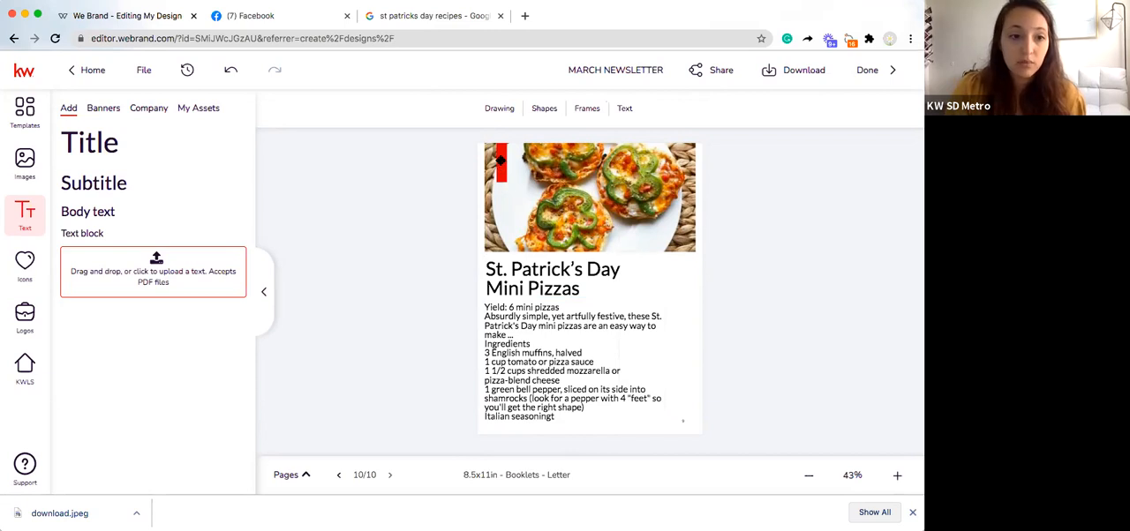
Step: Add a body text box to page 10 and replace its placeholder with "RECIPES"
click(94, 235)
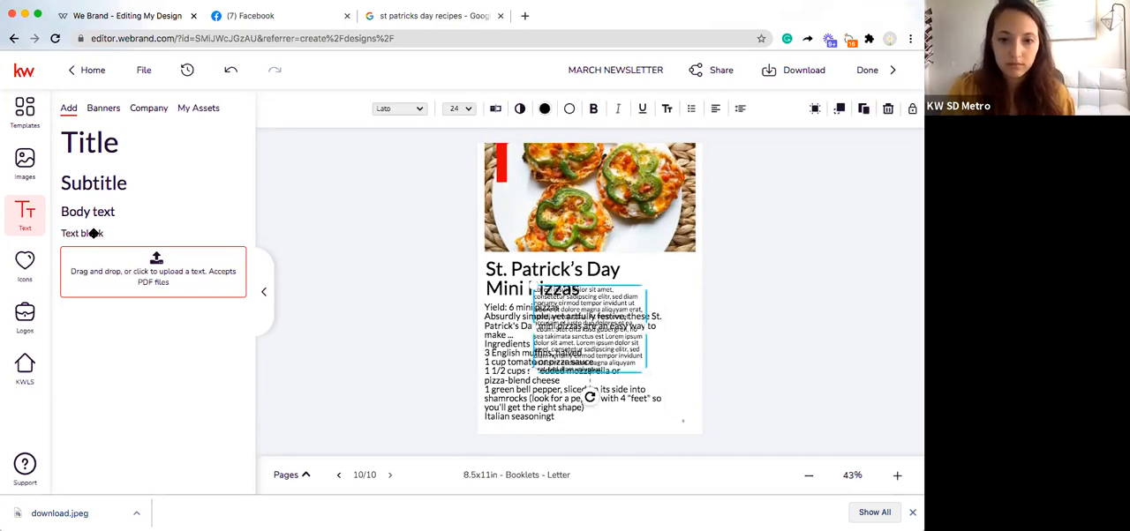
key(BackSpace)
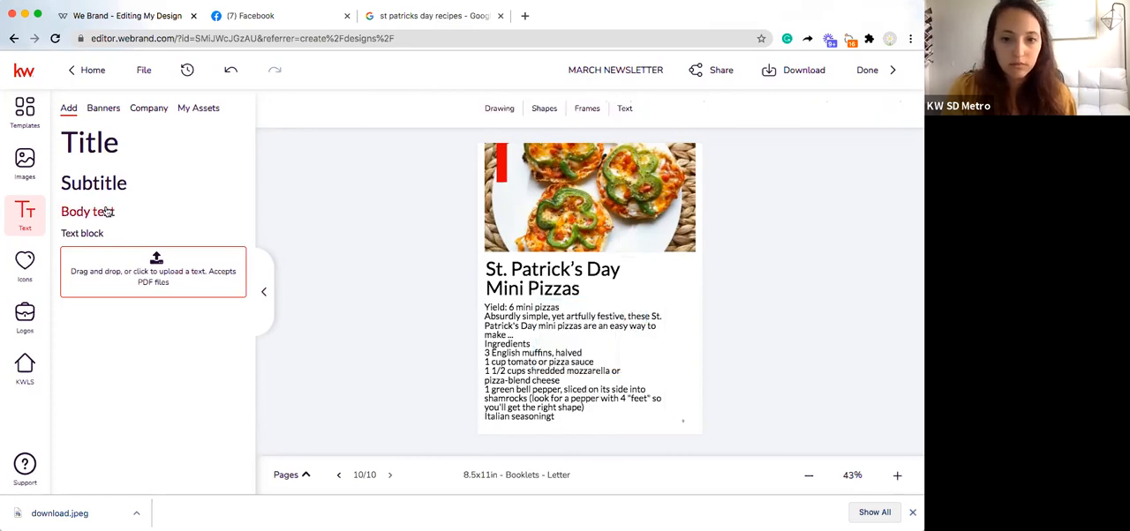
click(105, 211)
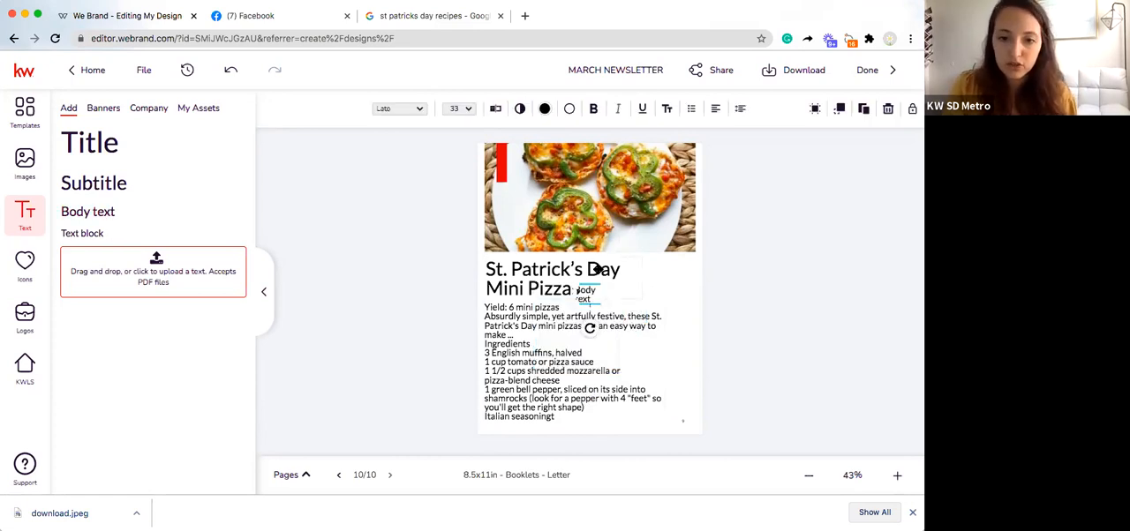
double_click(586, 297)
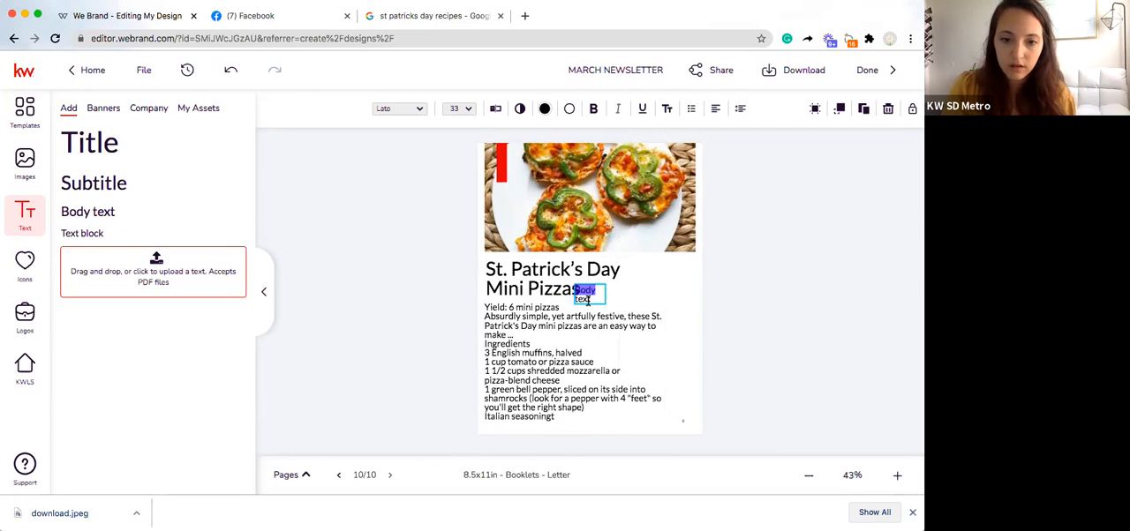
key(BackSpace)
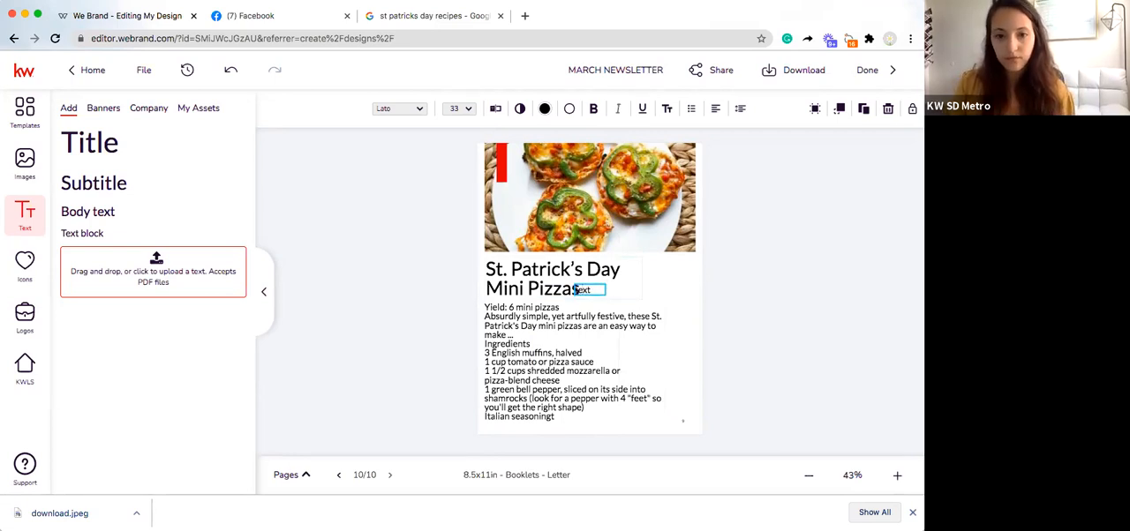
double_click(575, 290)
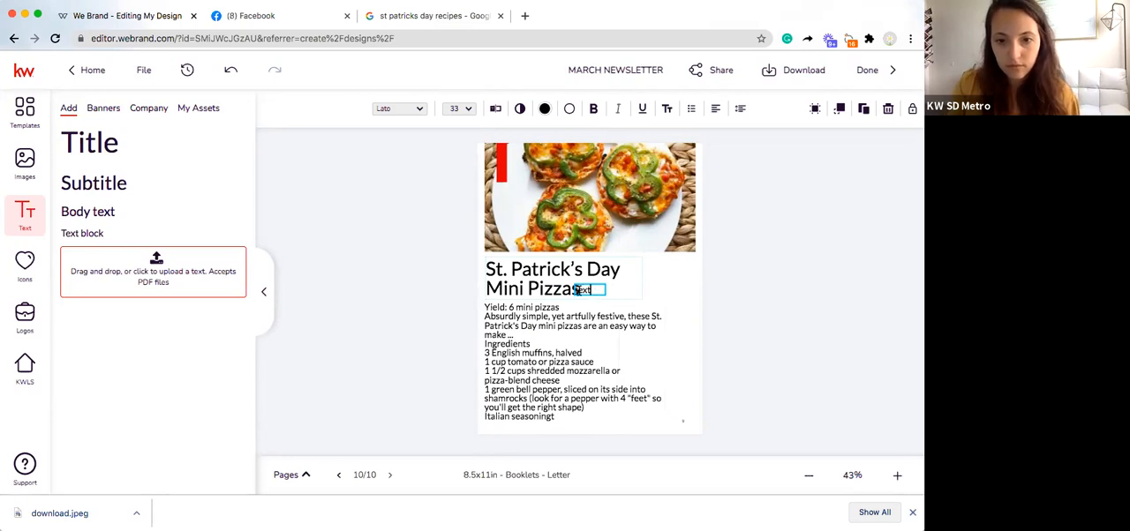
double_click(580, 290)
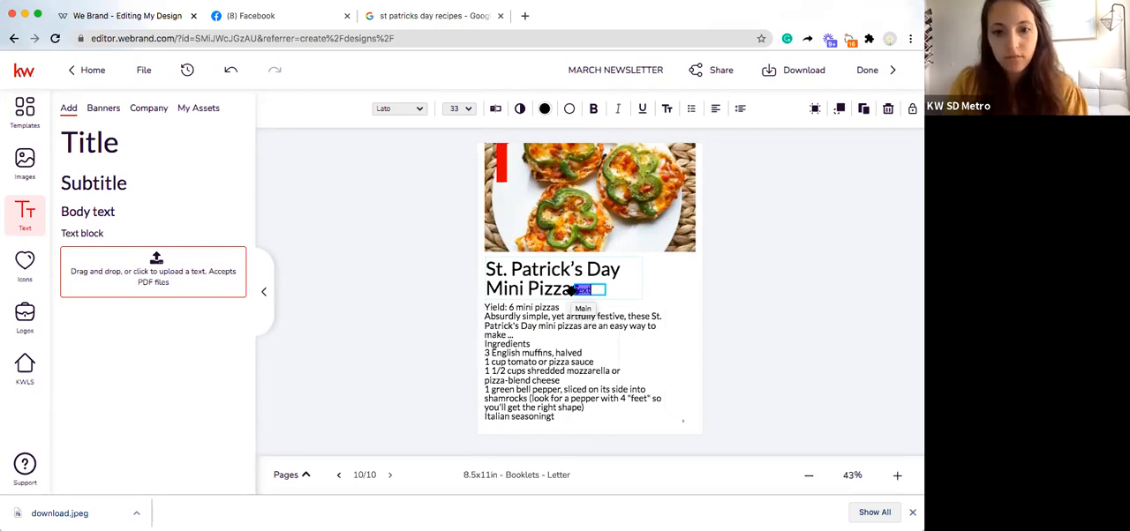
text(RR)
key(BackSpace)
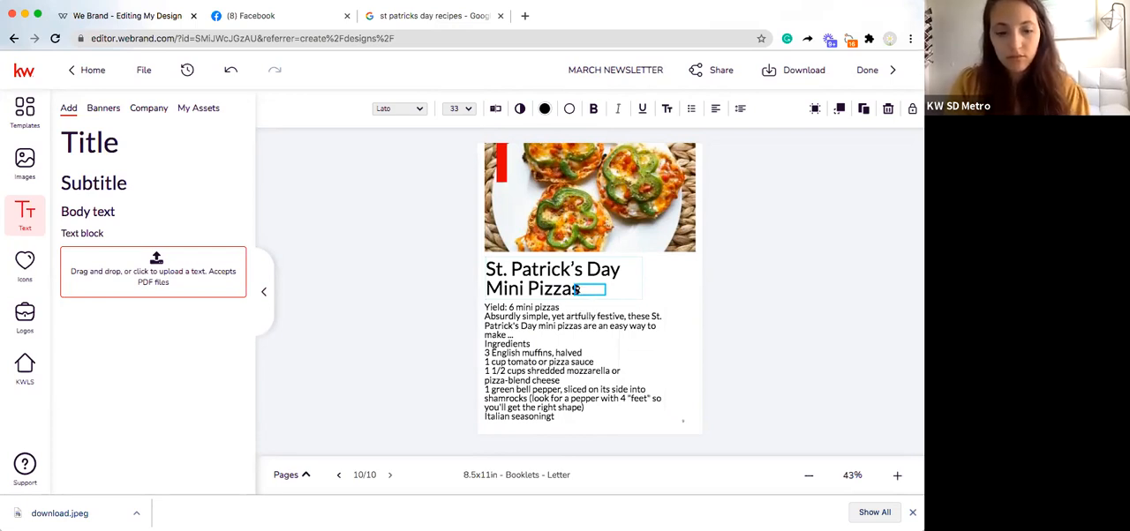
text(ECIPES)
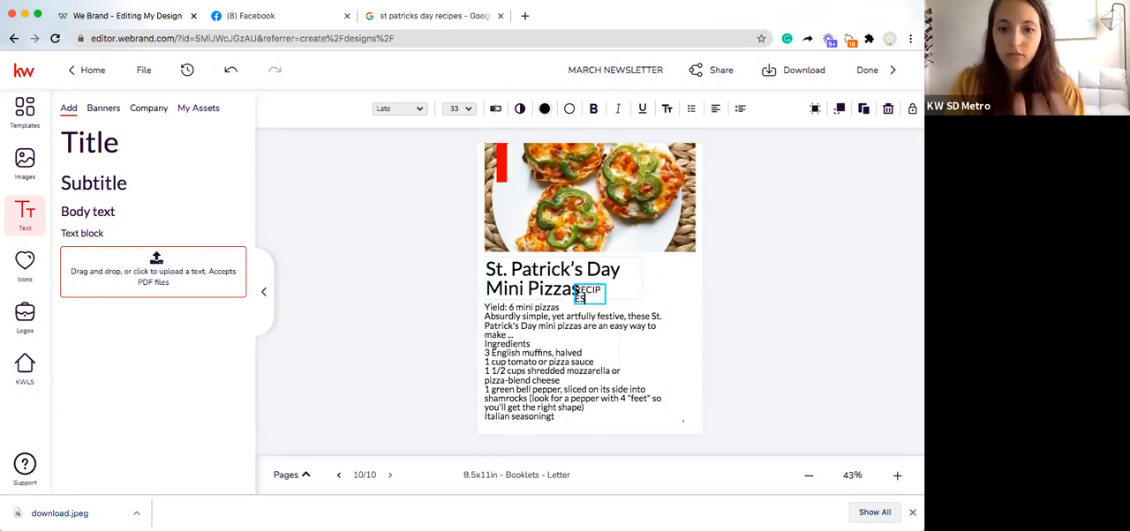
Step: Widen the "RECIPES" text box to fit one line and place it over the red bar on the pizza photo
click(597, 296)
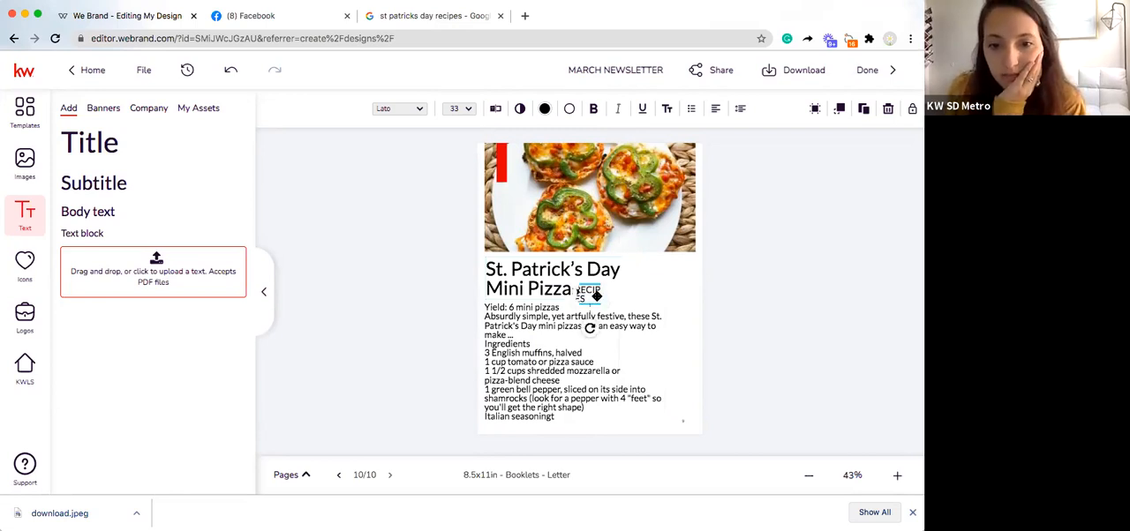
drag(627, 295, 515, 194)
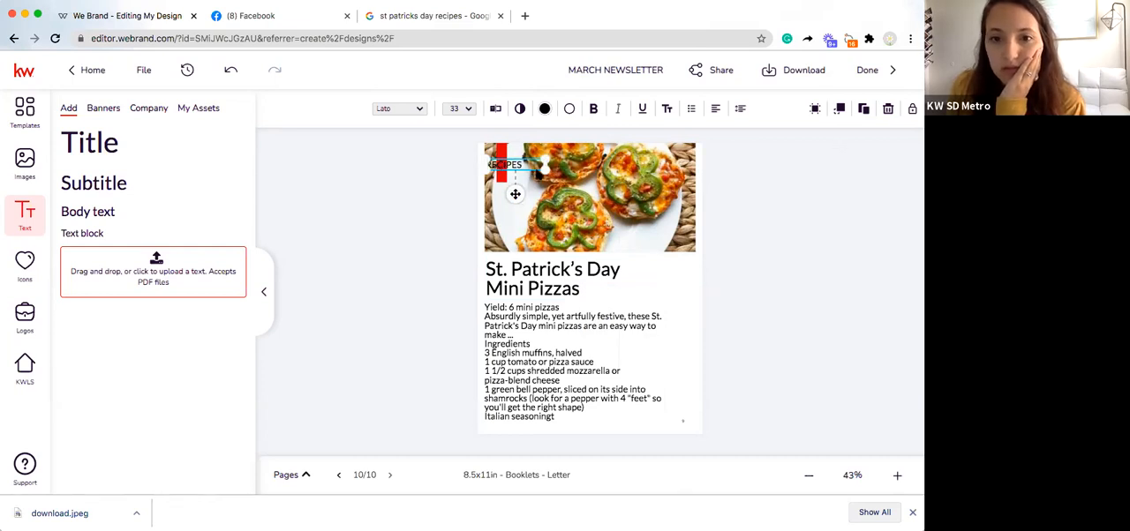
drag(515, 194, 548, 212)
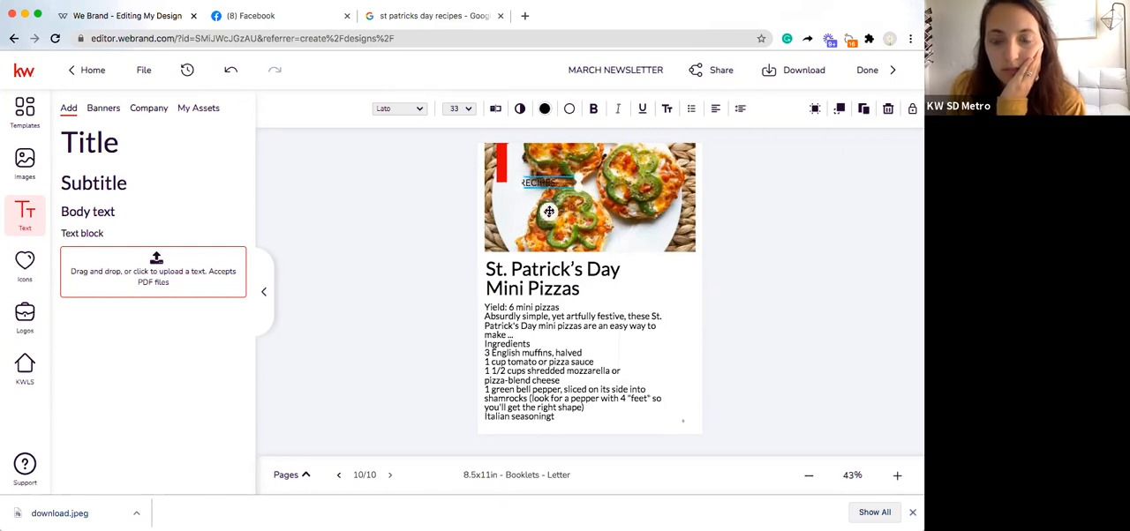
drag(549, 212, 515, 195)
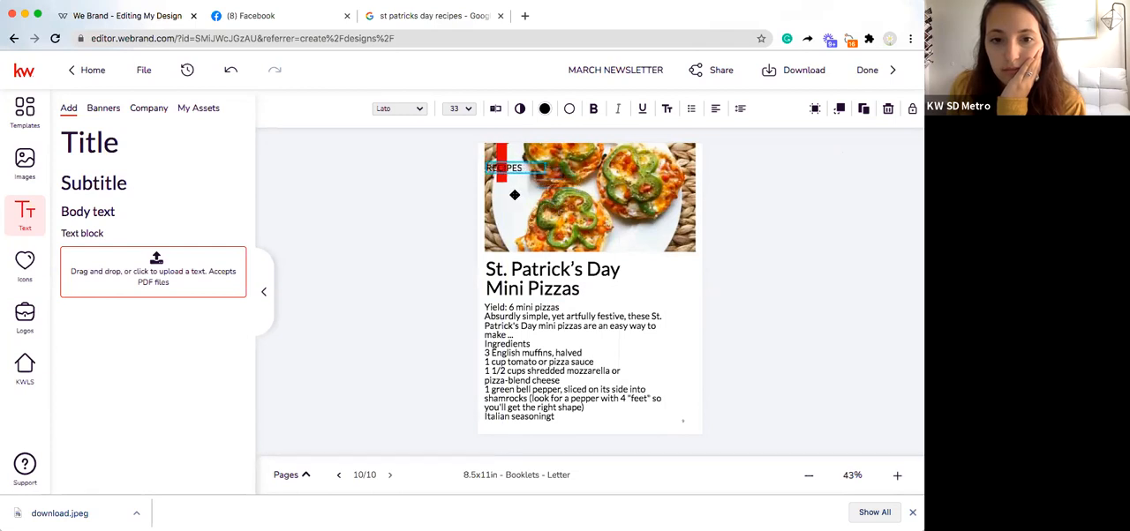
Step: Rotate the red bar to horizontal and position it behind the "RECIPES" label
click(503, 163)
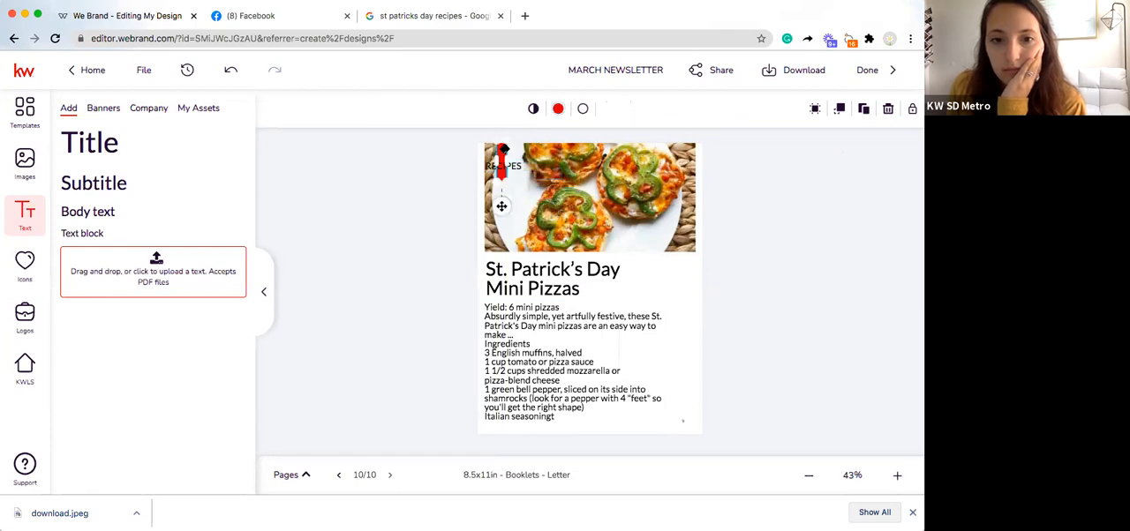
drag(501, 206, 489, 211)
mouse_move(496, 175)
mouse_down()
mouse_move(527, 171)
mouse_move(503, 174)
mouse_move(504, 147)
mouse_move(504, 160)
mouse_up()
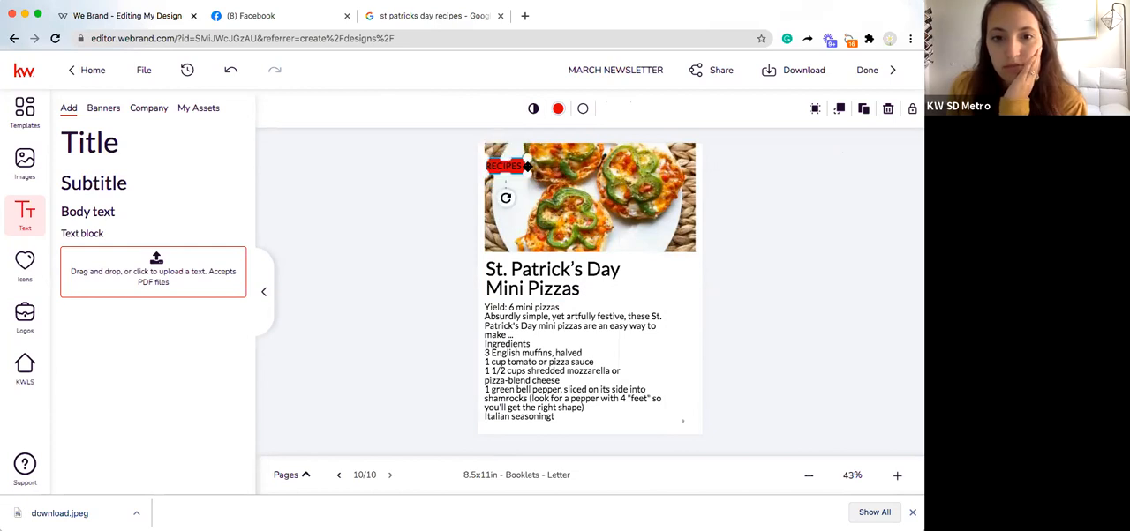
click(506, 163)
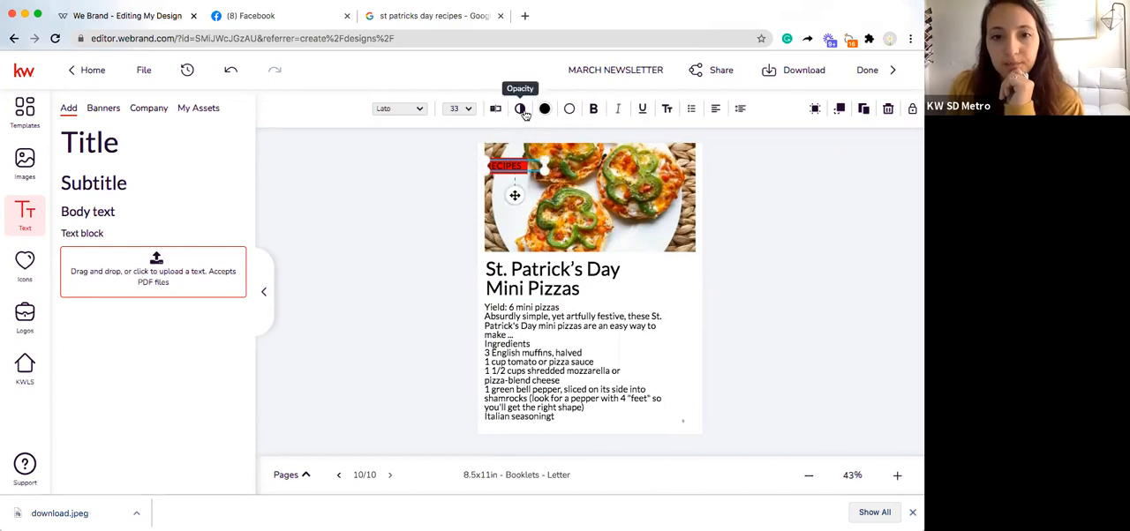
click(568, 109)
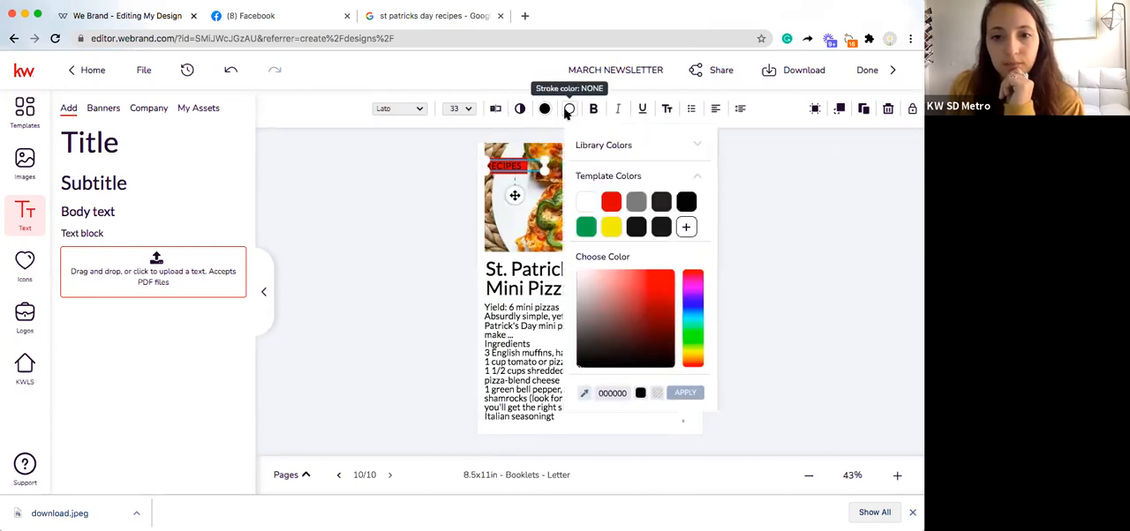
click(732, 187)
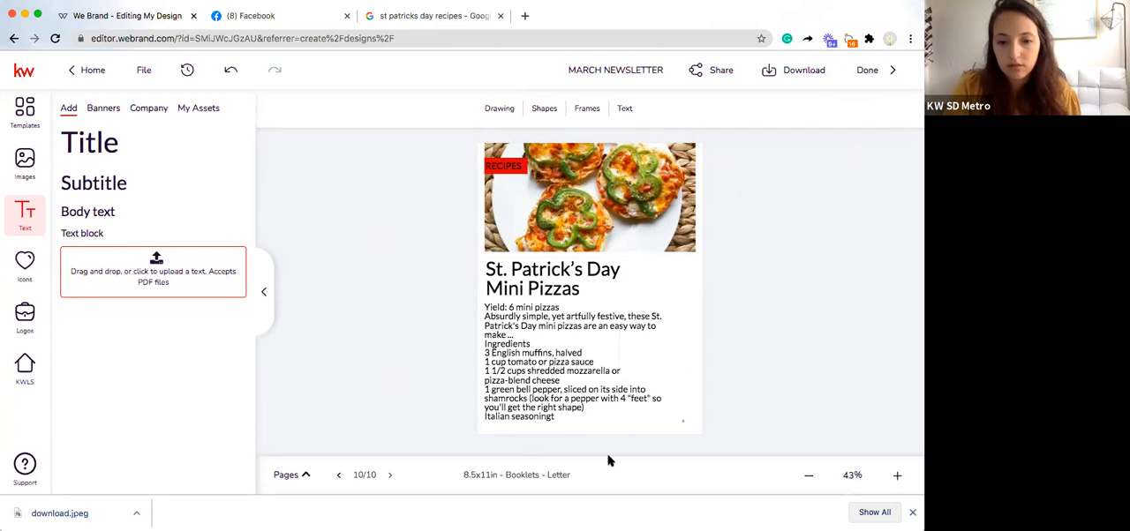
Step: Go back to page 9, show the page thumbnails, and view page 9's add, duplicate and delete options
click(340, 476)
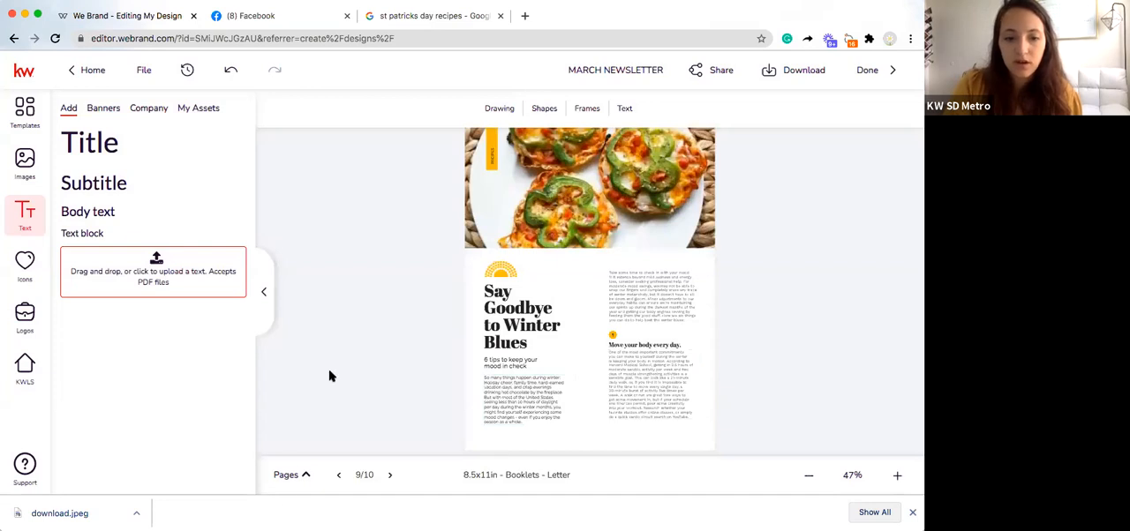
click(303, 476)
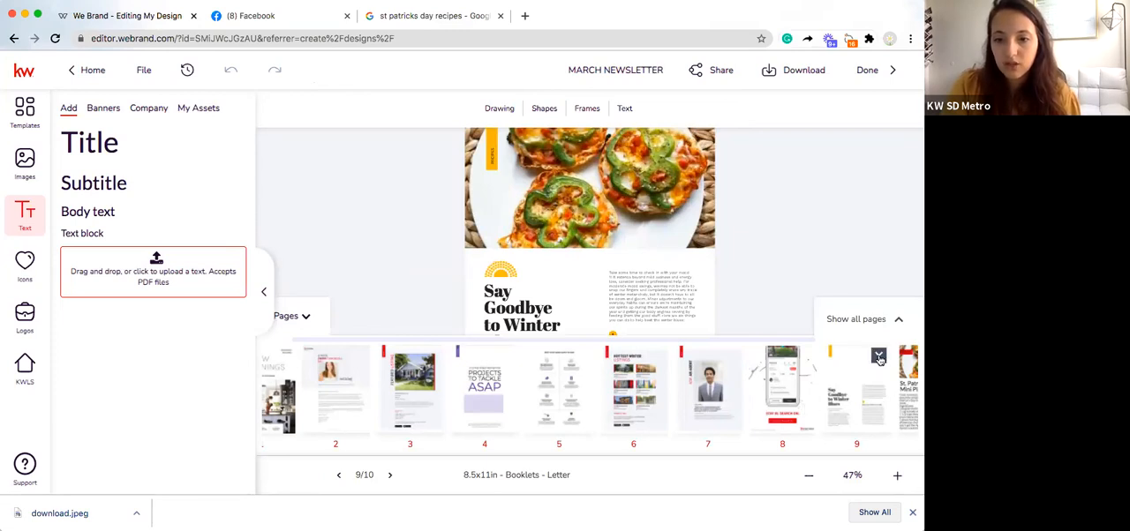
click(879, 359)
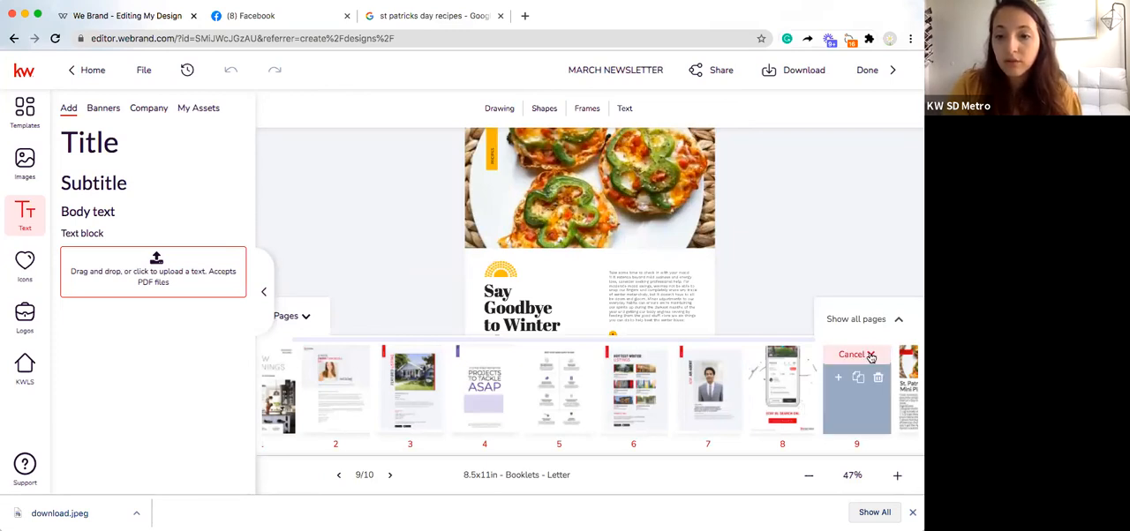
click(869, 356)
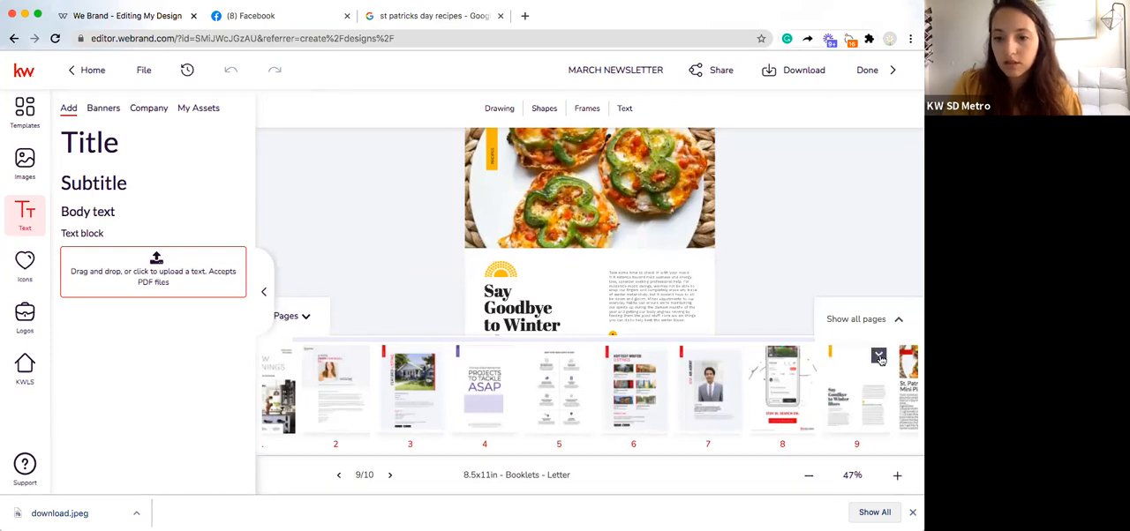
Step: Delete page 9, the "Say Goodbye to Winter" page, from the booklet and hide the page thumbnails
click(877, 378)
click(877, 378)
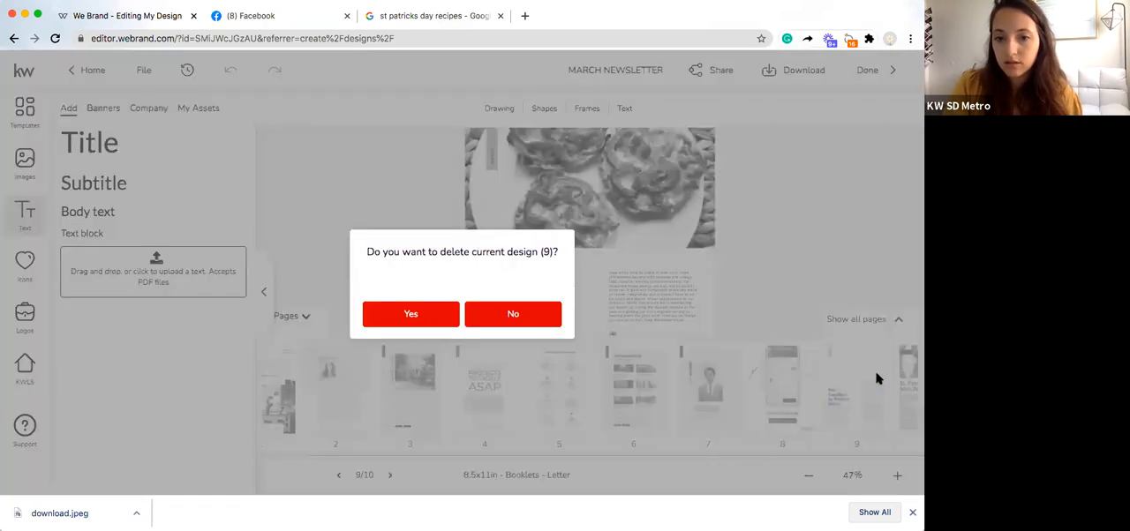
click(434, 312)
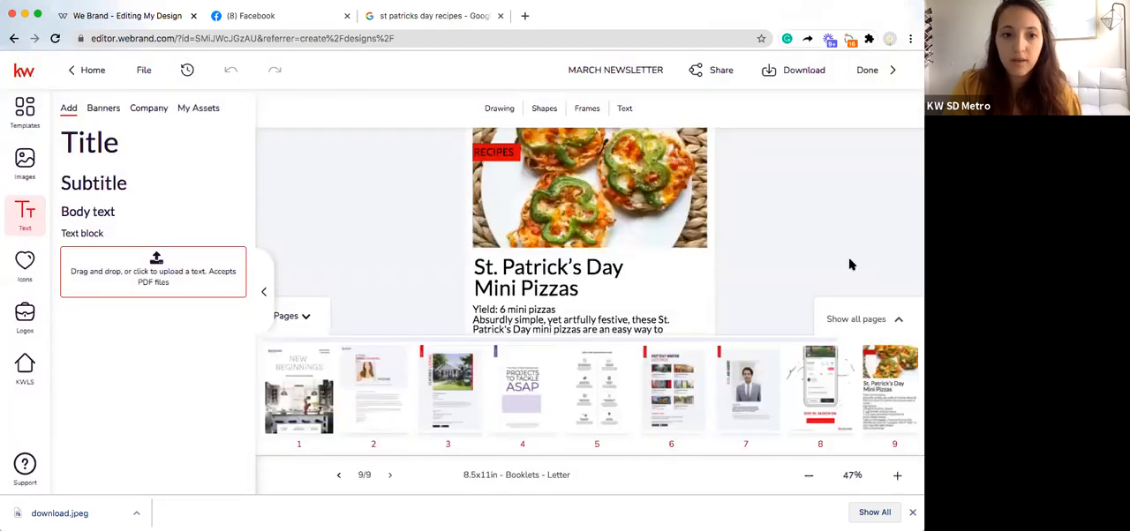
click(306, 316)
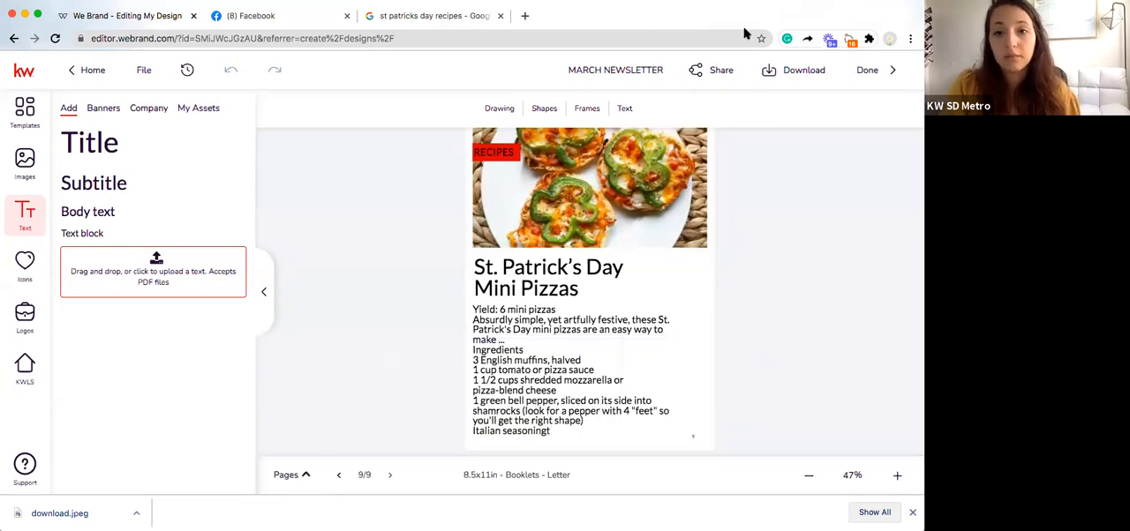
Step: Compare the sharing options for the current design as an image and for the whole project as a link
click(729, 73)
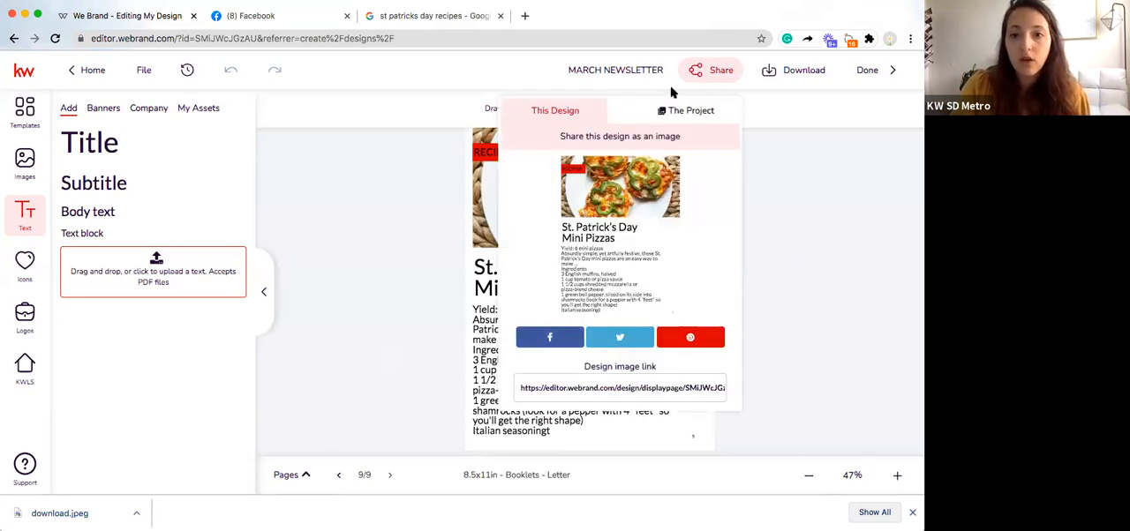
click(706, 105)
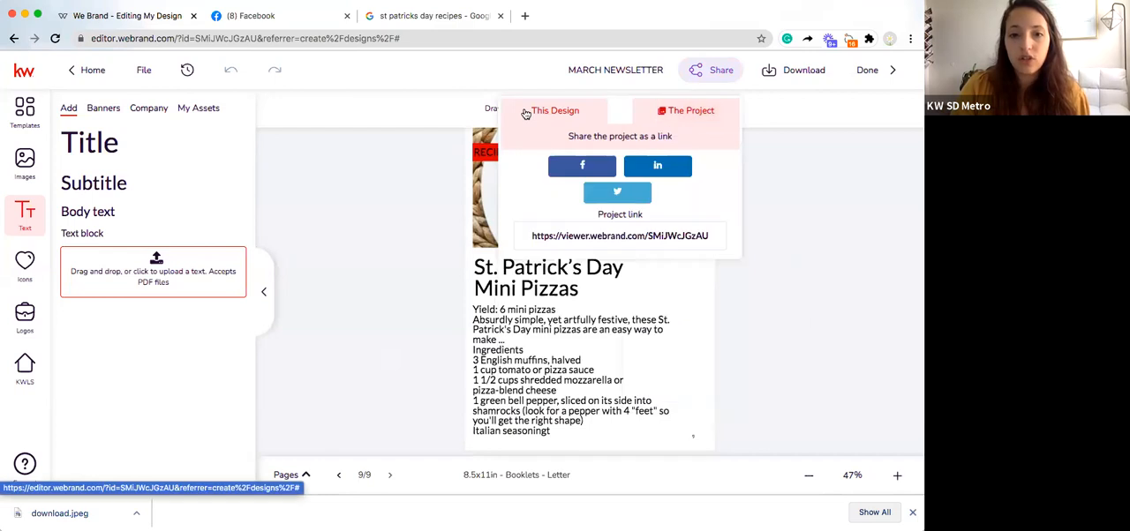
click(530, 115)
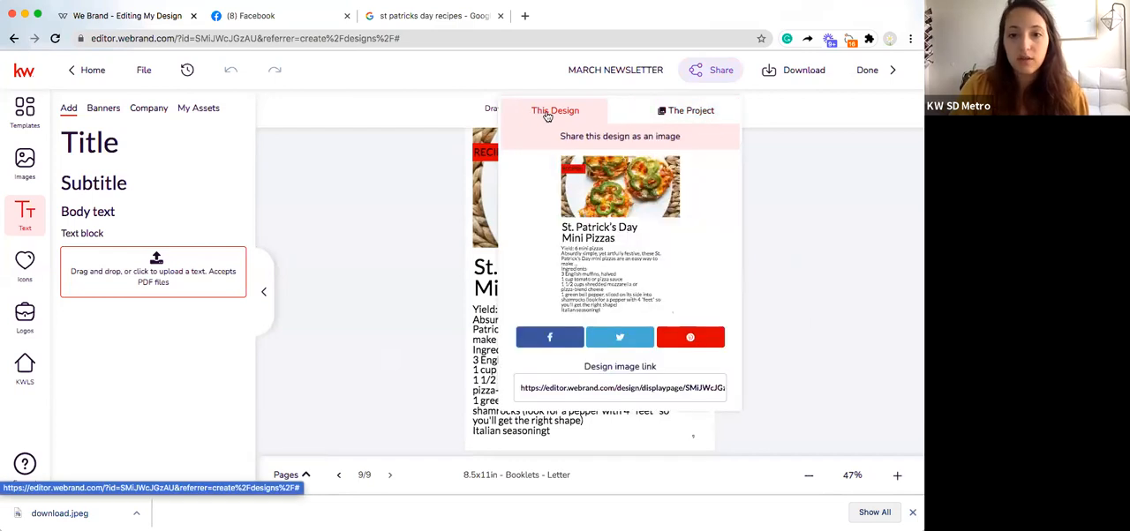
click(674, 114)
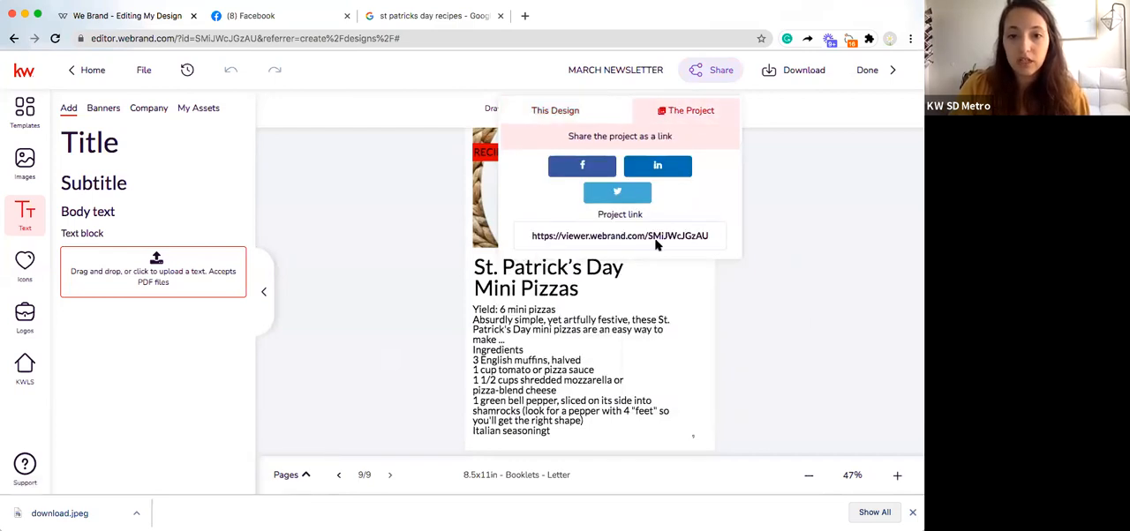
Step: Review the download options for the newsletter, including the JPEG, PNG and PDF formats, and close them
click(803, 72)
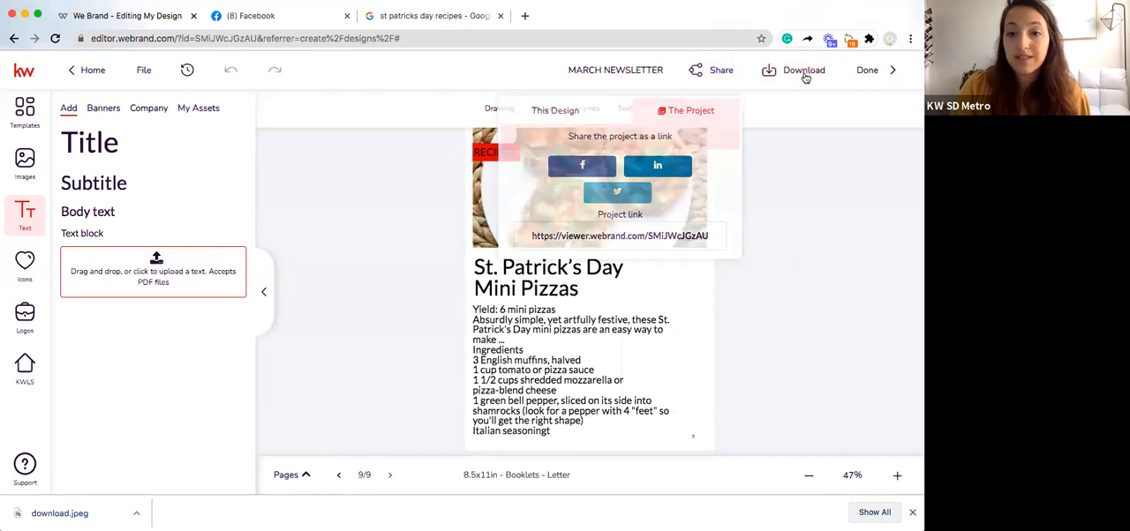
click(770, 76)
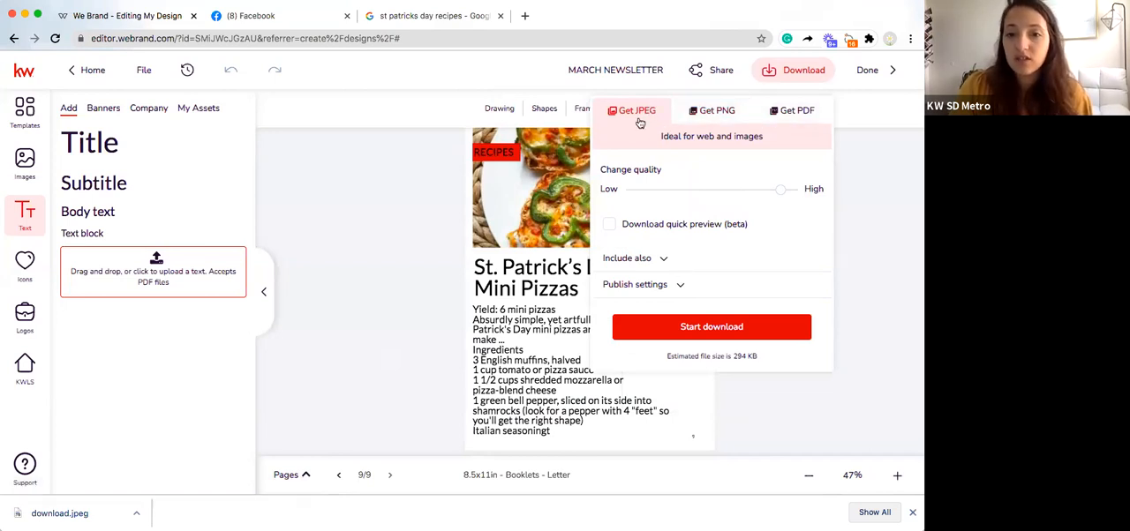
click(797, 77)
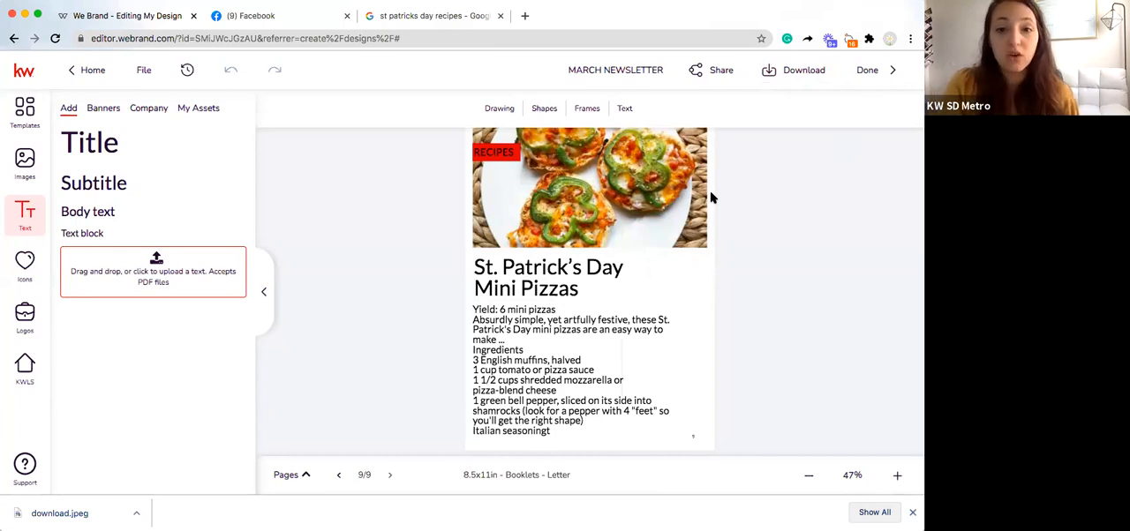
Step: Look through the frames and basic shapes, and draw a horizontal line across the pizza photo on the recipe page
click(586, 109)
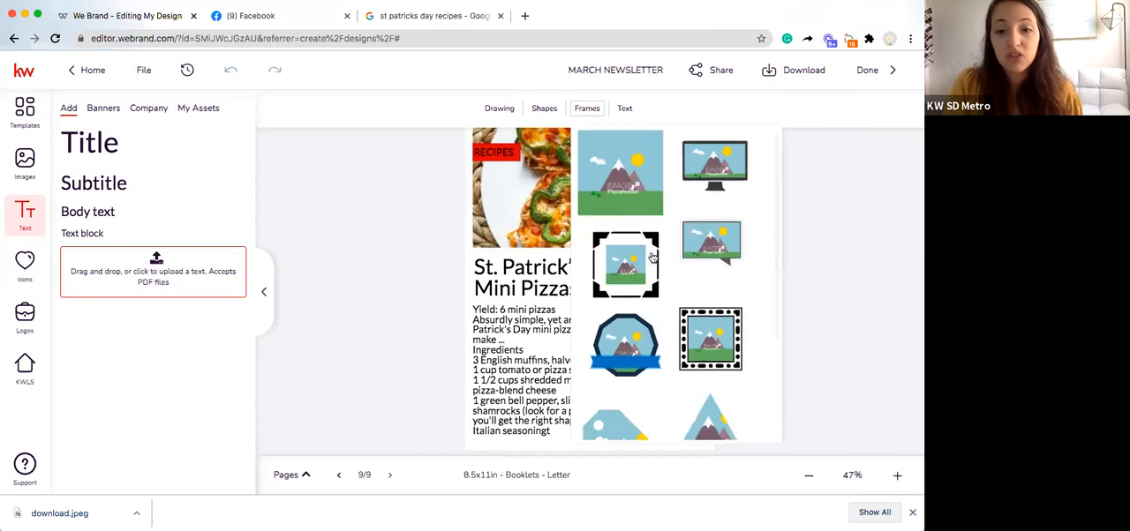
click(556, 111)
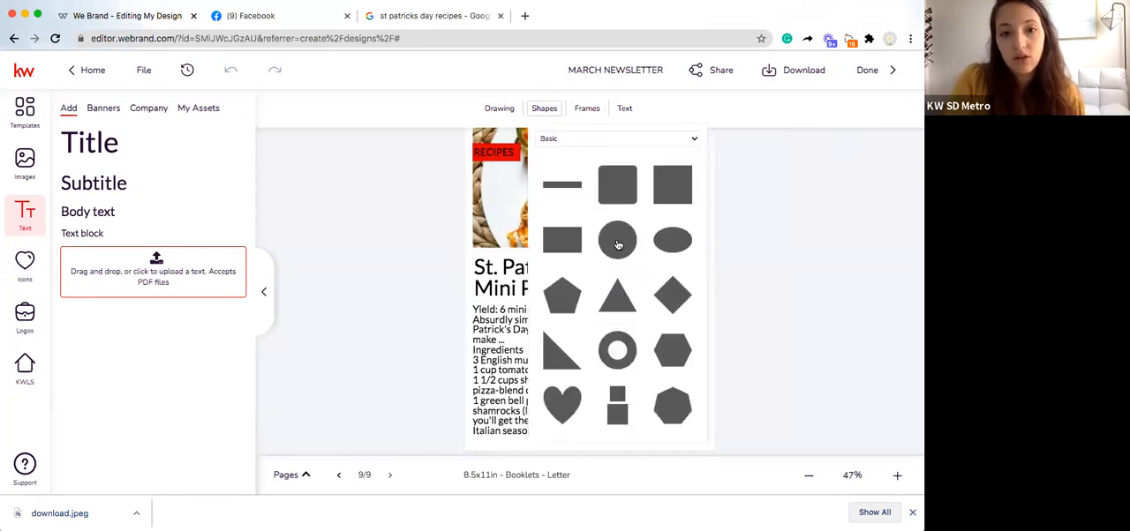
click(500, 109)
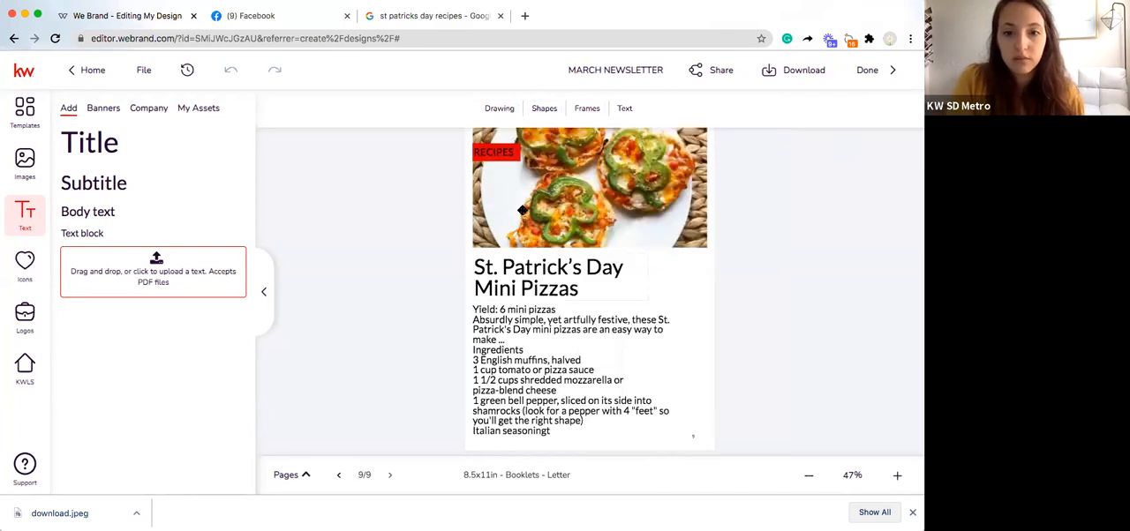
drag(536, 210, 608, 209)
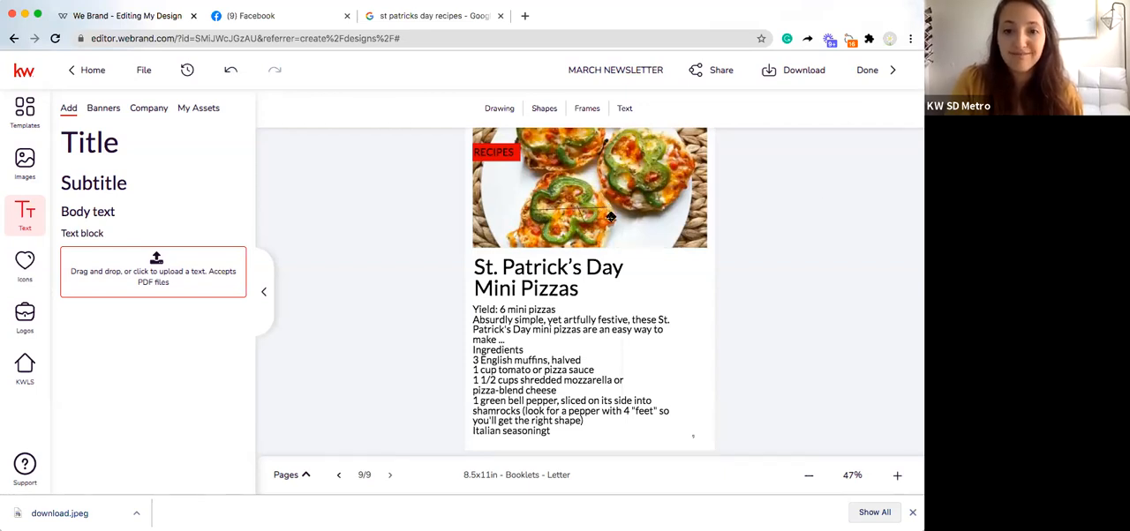
Step: Add another short drawn stroke at the line on the pizza photo and clear the selection
click(507, 109)
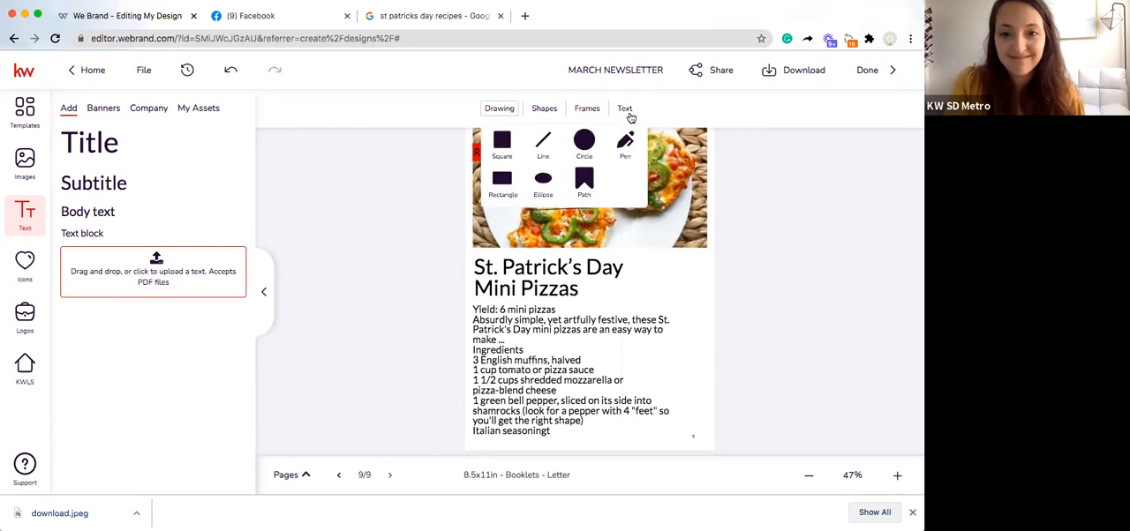
click(626, 110)
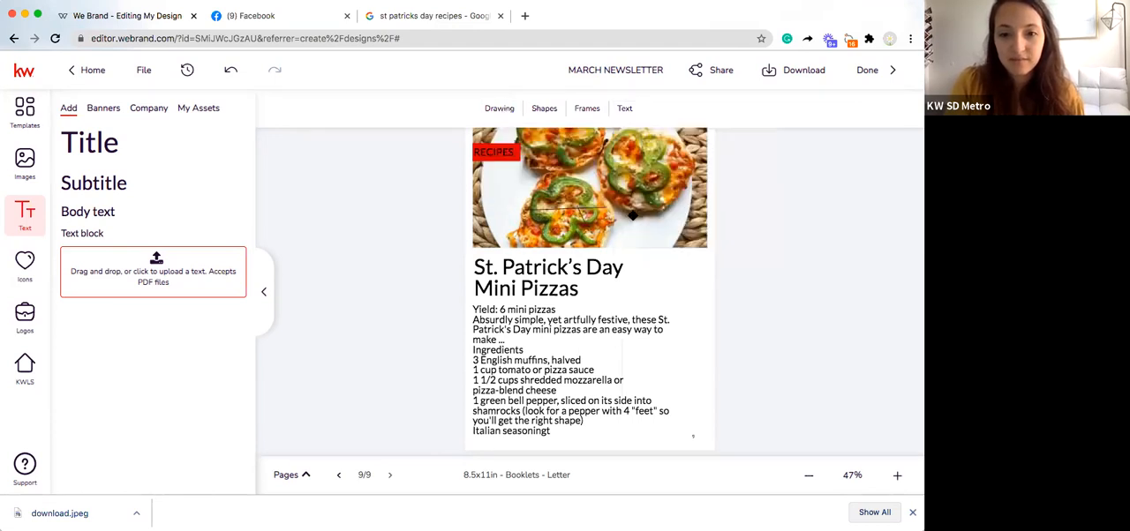
click(666, 221)
drag(665, 220, 576, 208)
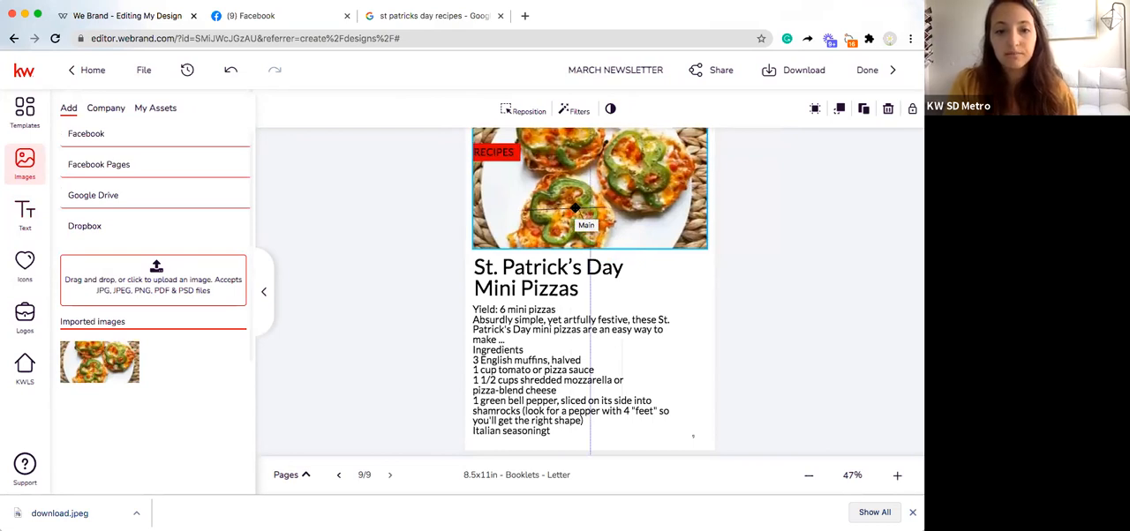
click(777, 288)
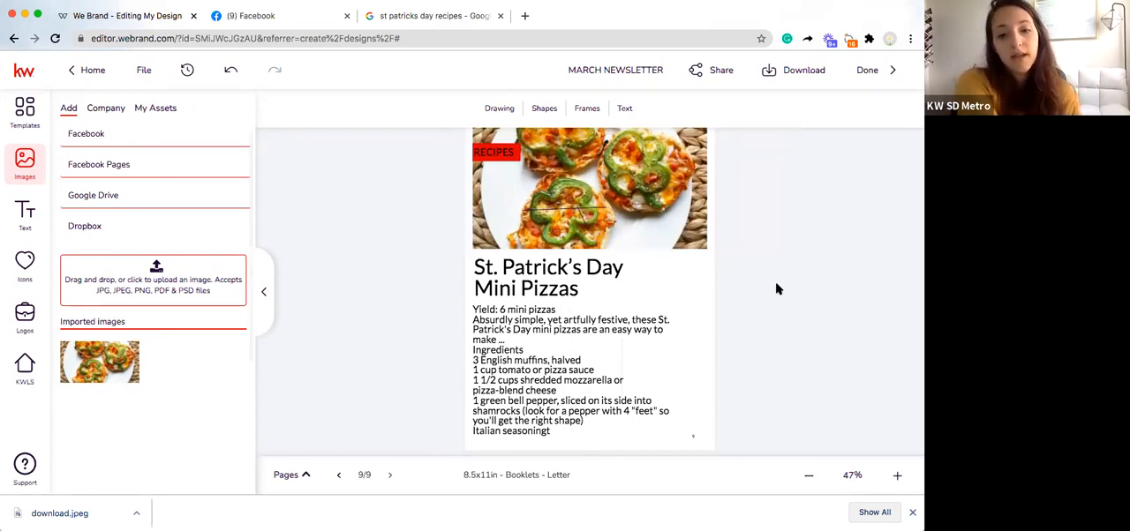
Step: Go back from the recipe page through page 8 to page 7
click(338, 477)
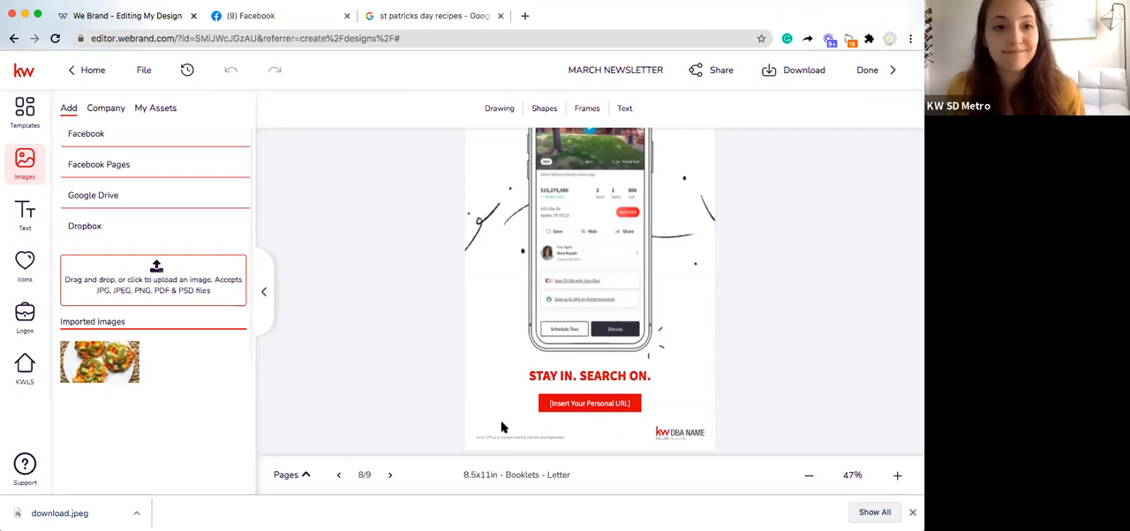
click(342, 477)
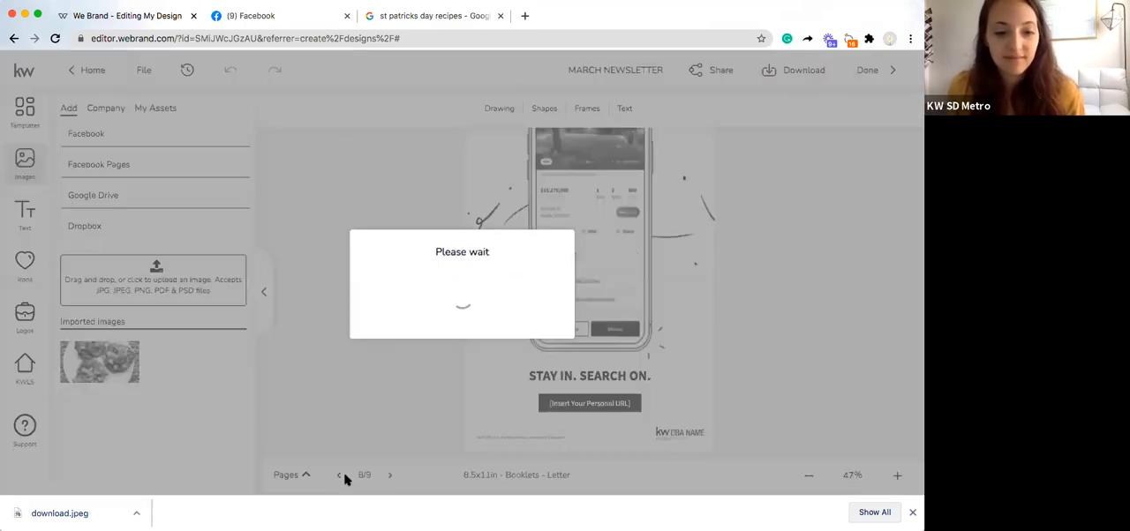